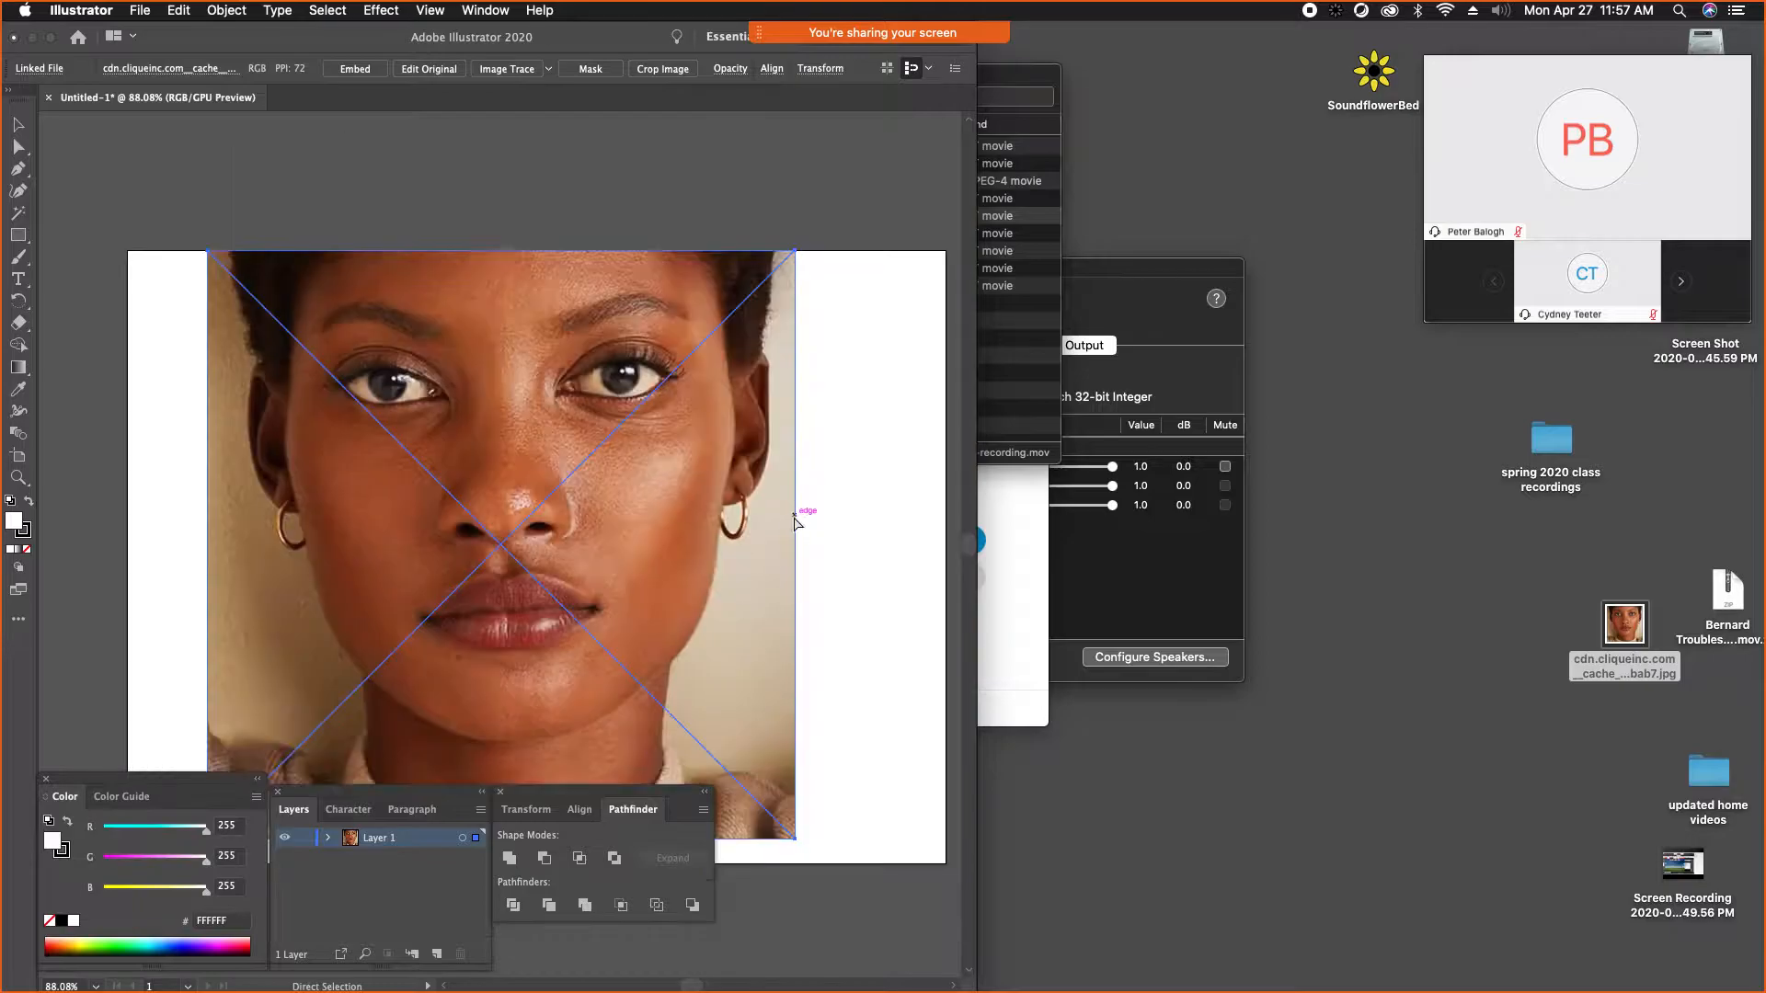
- Reposition the portrait photo slightly lower and further left on the artboard
key("space")
left_click_drag(568, 636, 544, 523)
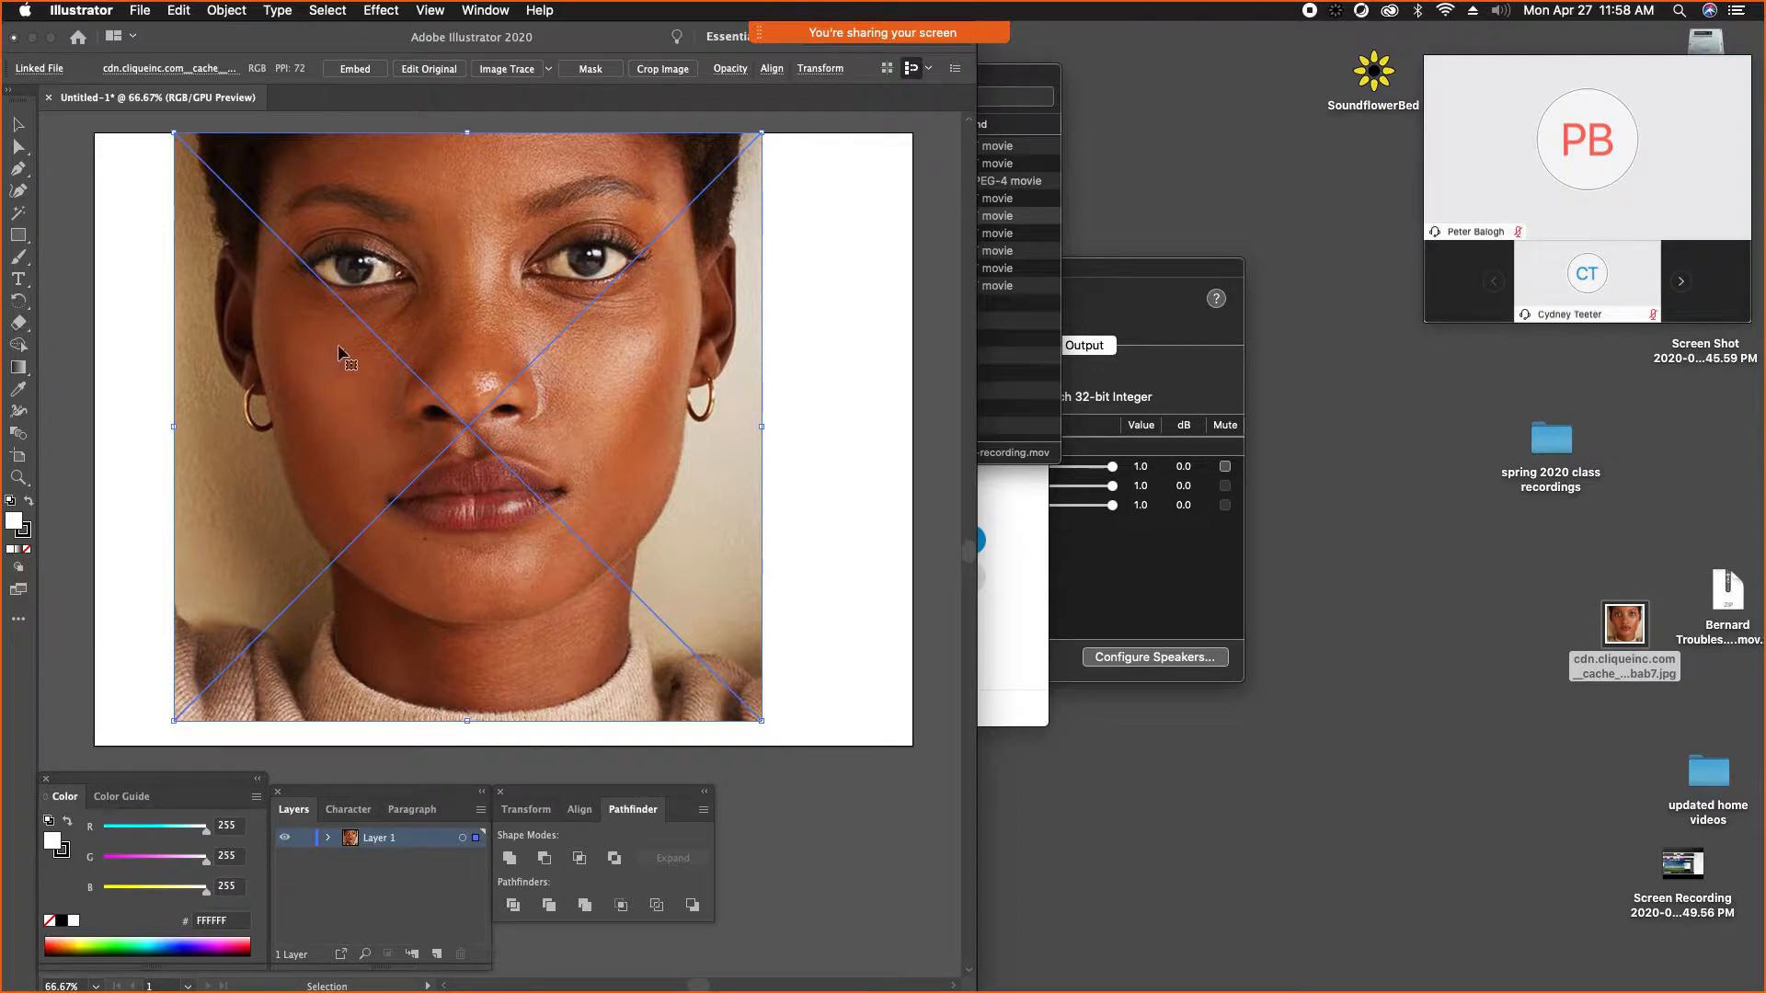
left_click_drag(343, 333, 344, 347)
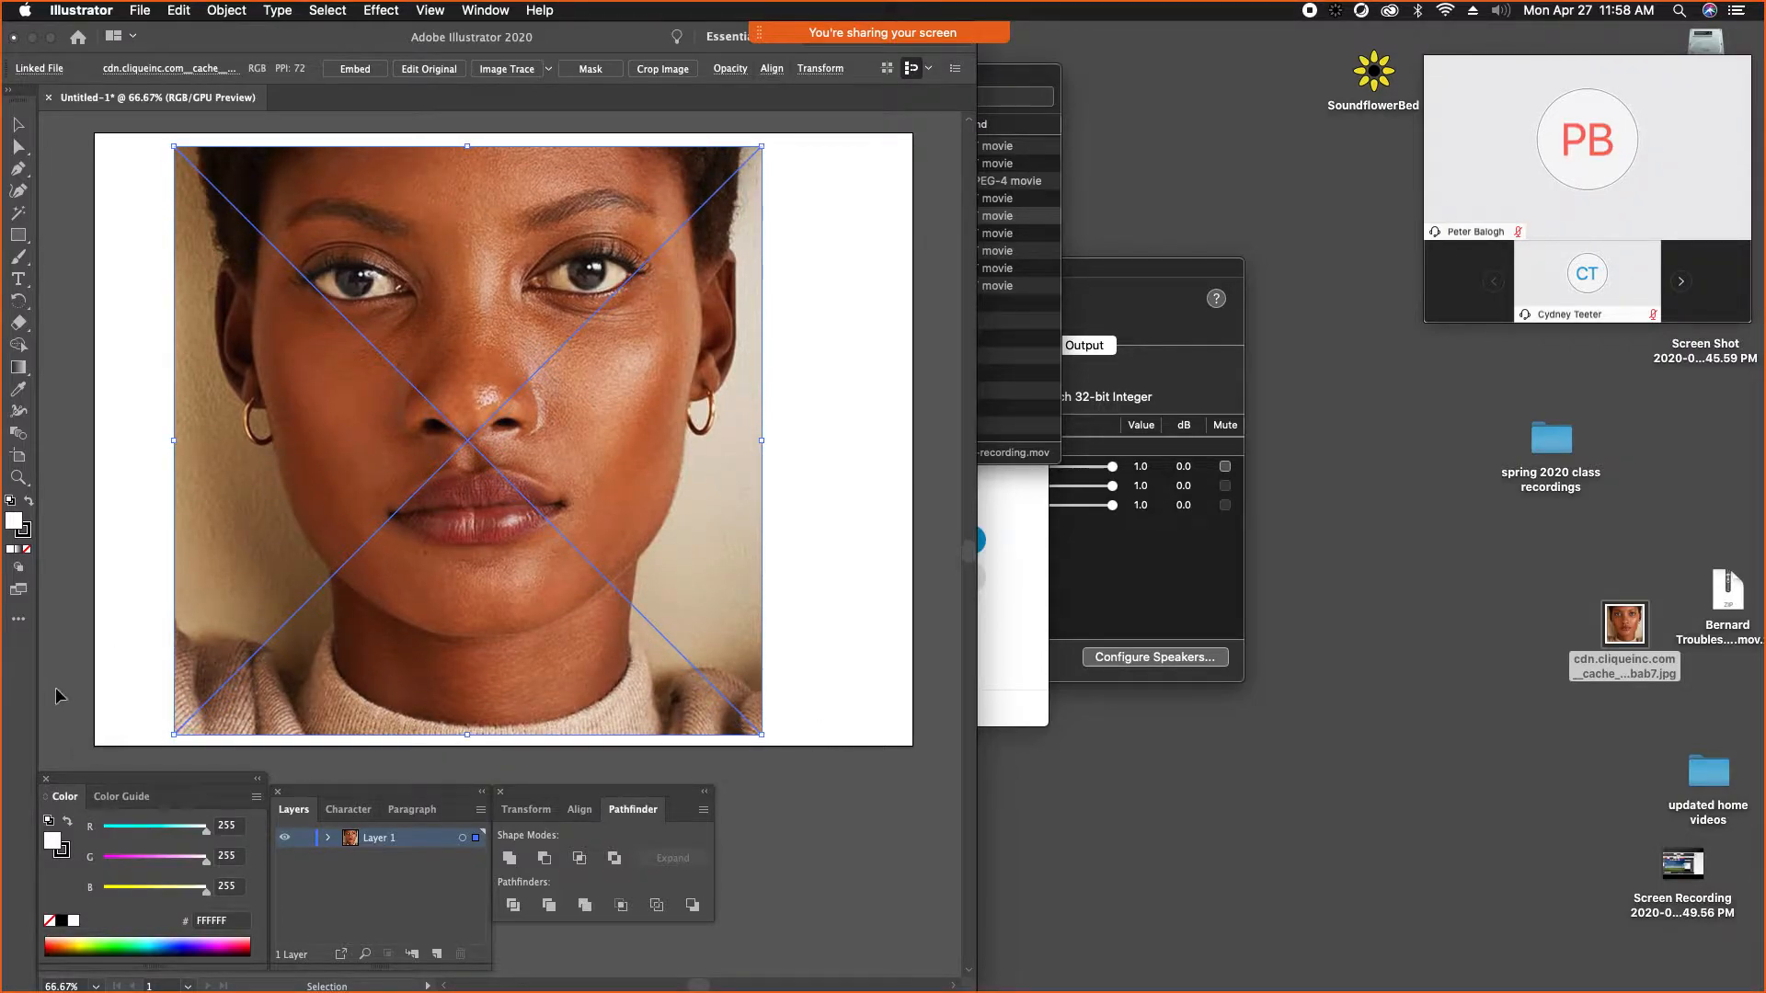
left_click(19, 146)
mouse_move(193, 170)
left_mouse_down()
mouse_move(247, 221)
mouse_move(185, 172)
left_mouse_up()
left_click(16, 125)
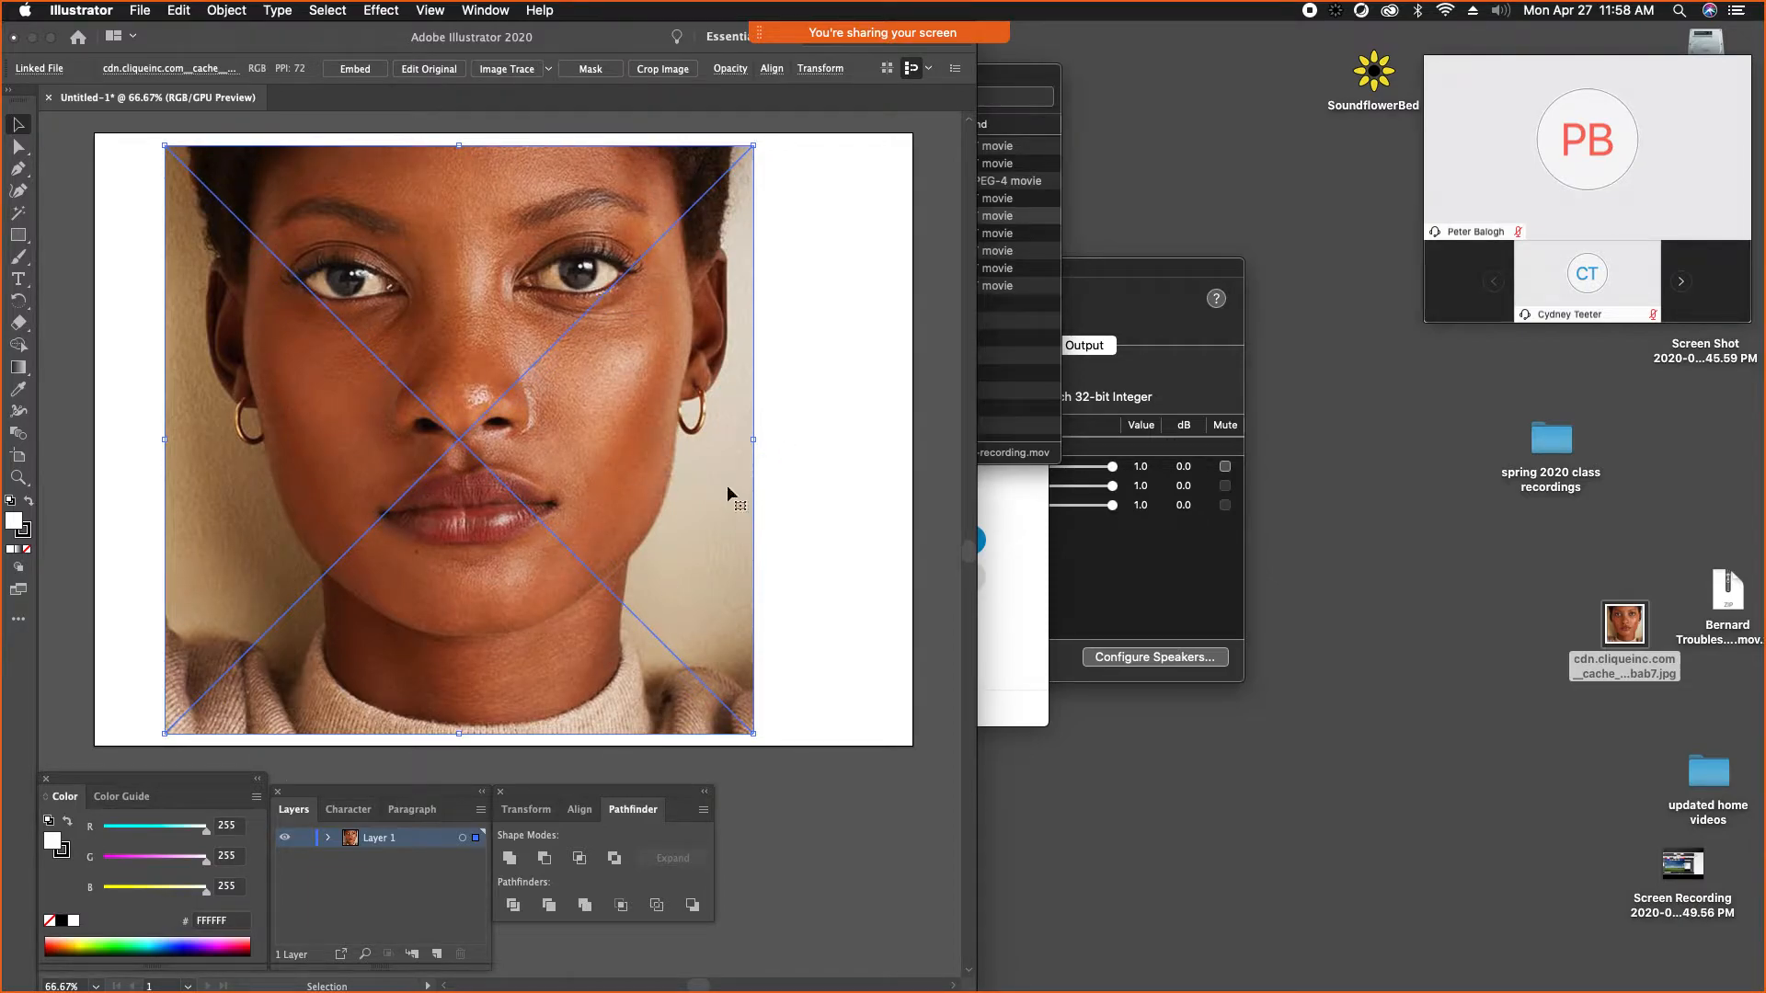
- Select the portrait photo and convert it with Image Trace using the default preset
left_click(700, 517)
left_click(129, 230)
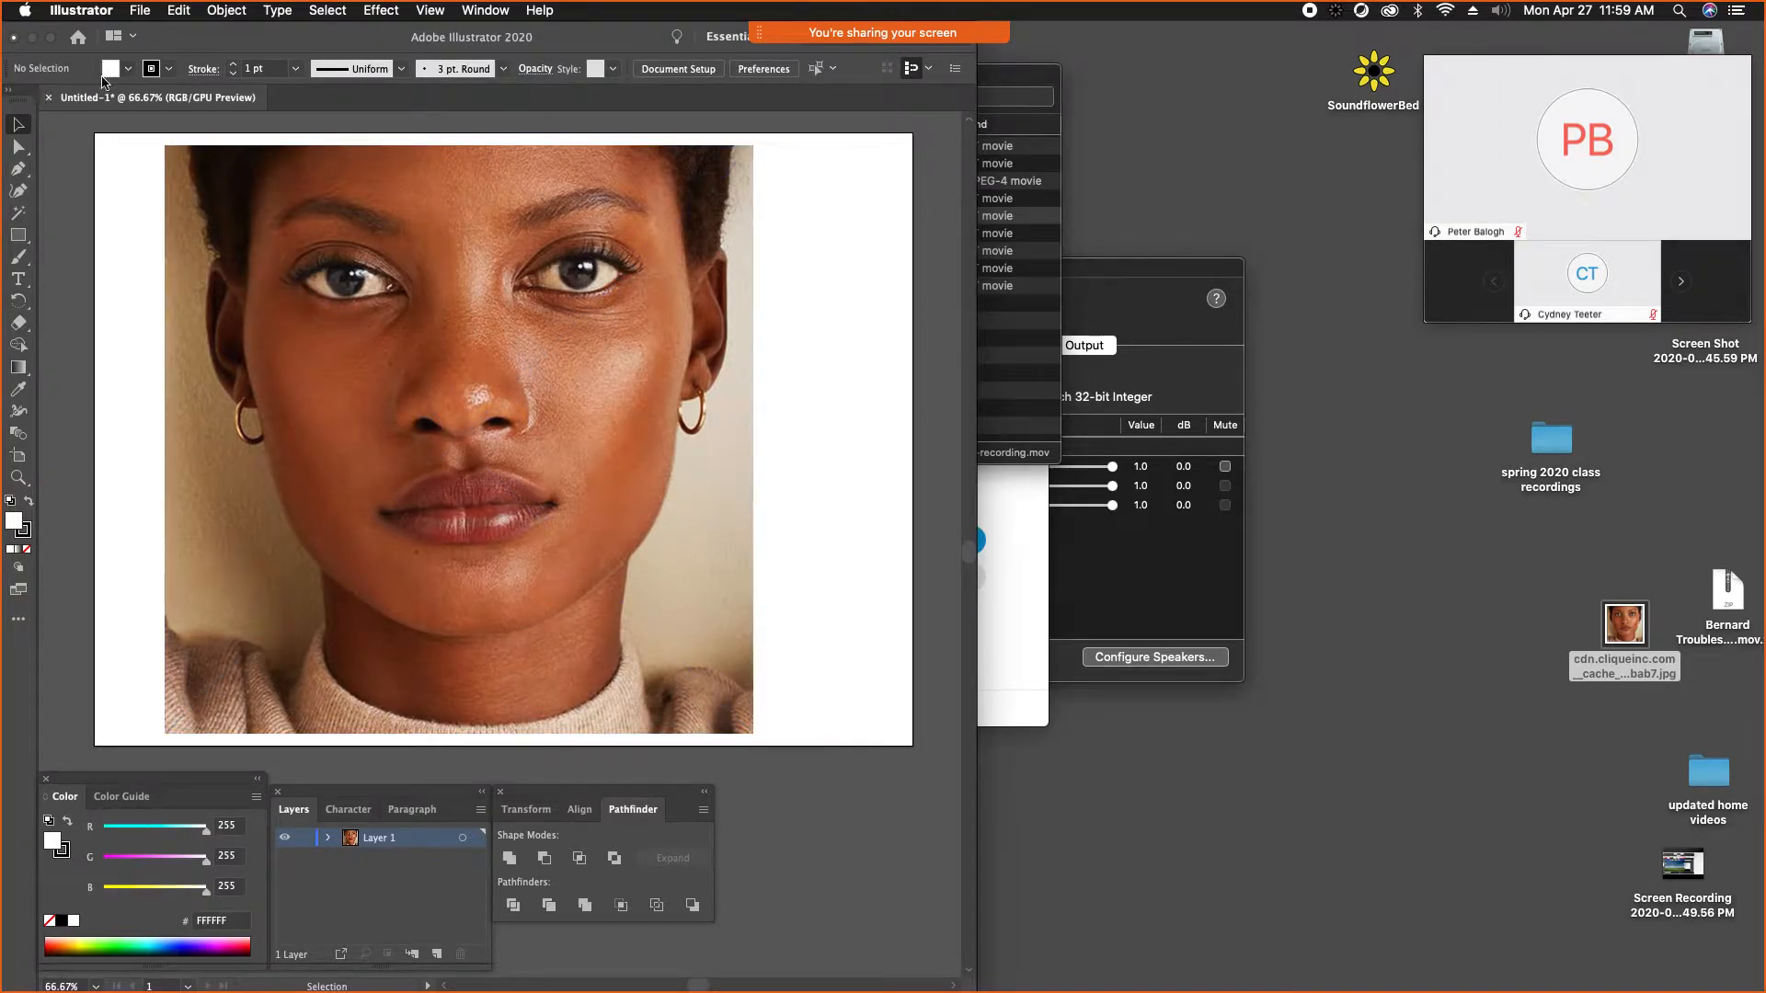
left_click(238, 243)
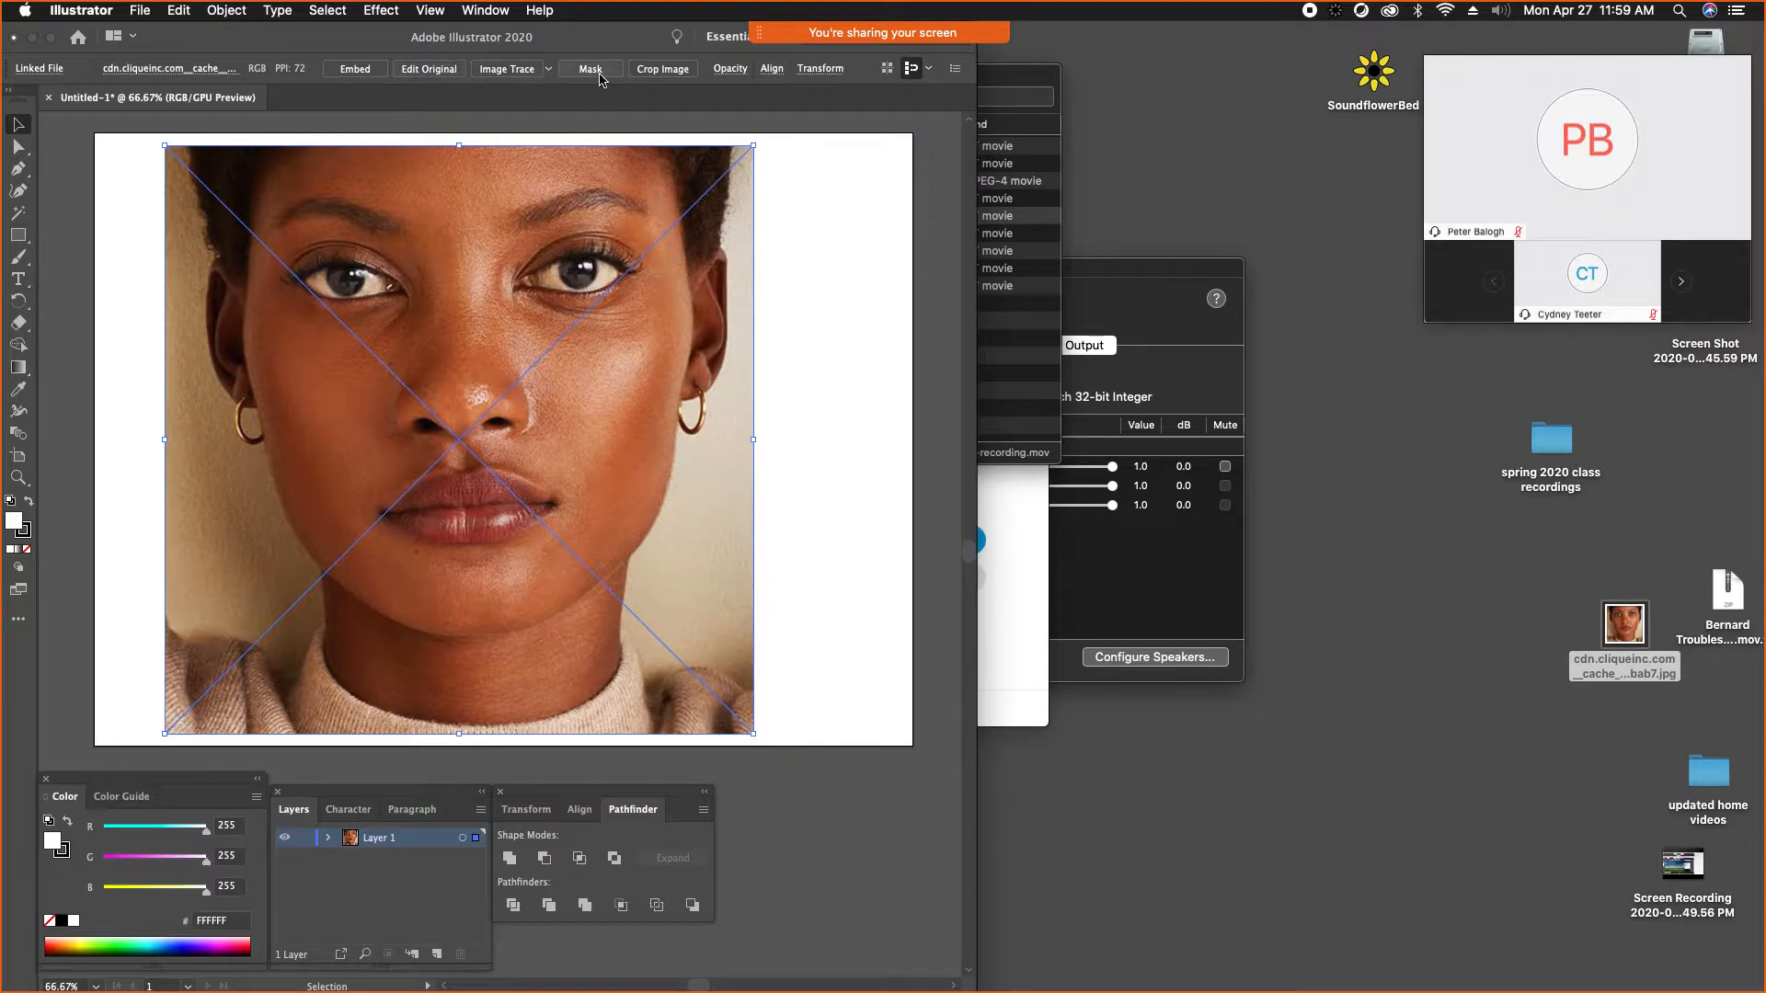
left_click(434, 11)
mouse_move(483, 10)
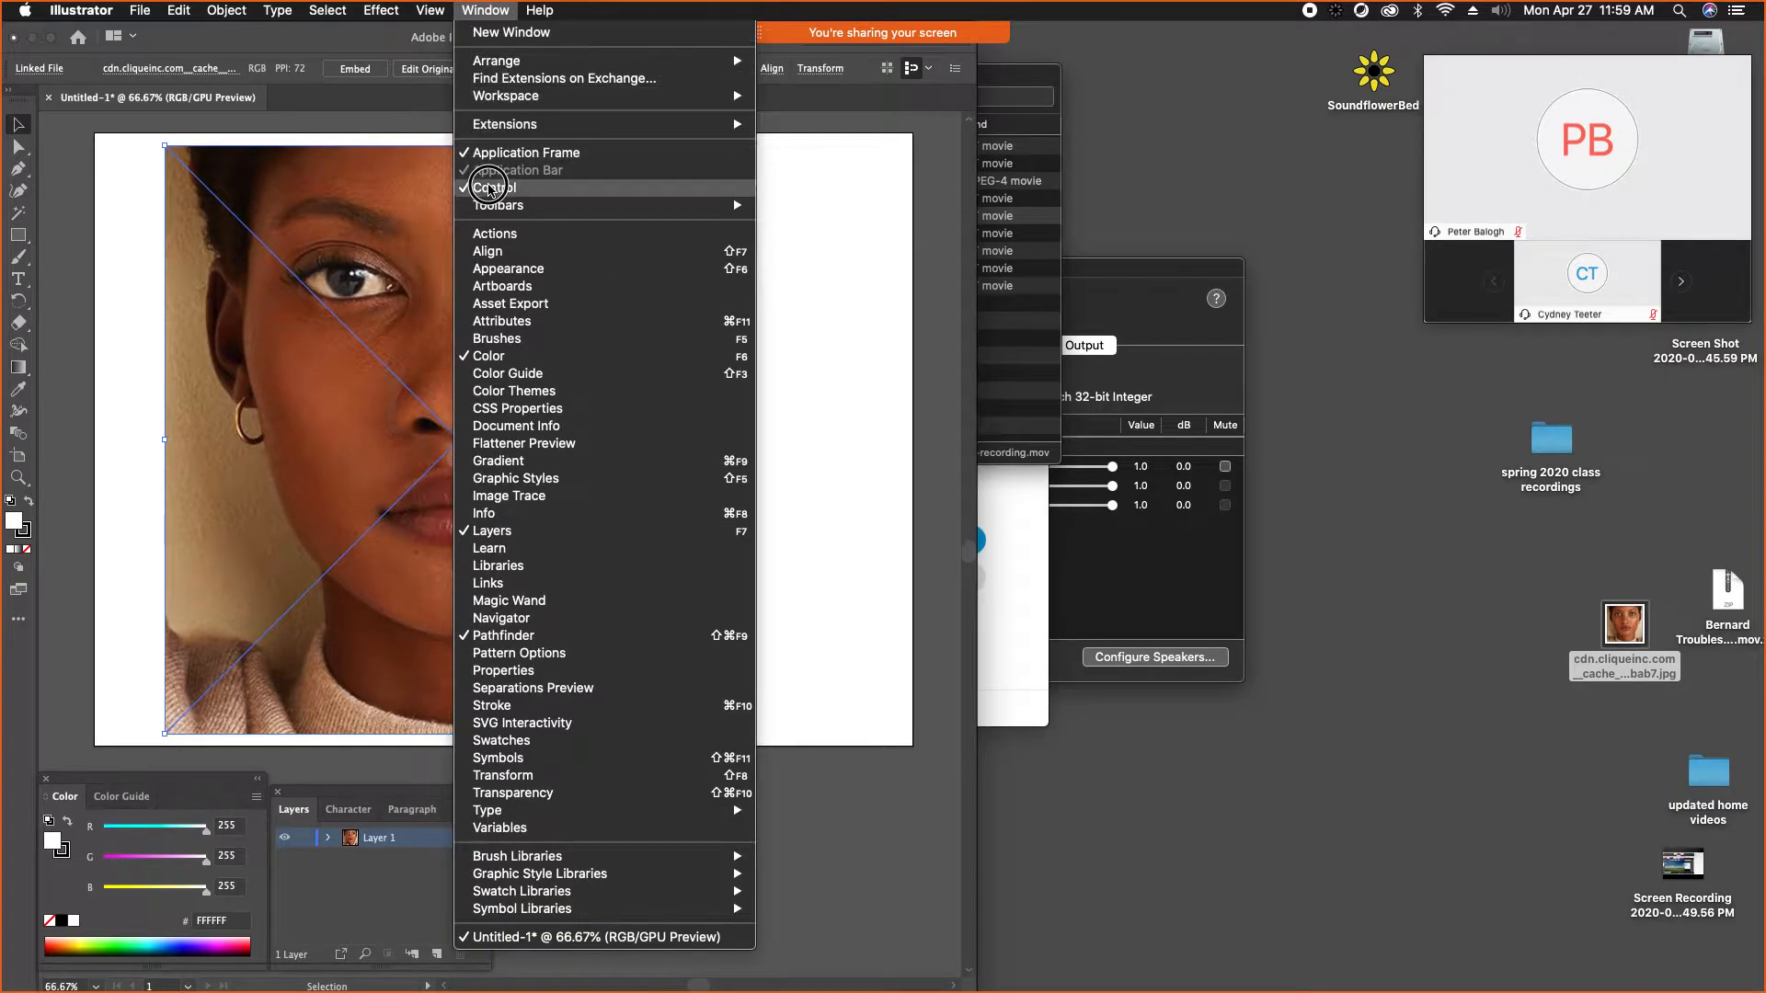
left_click(427, 181)
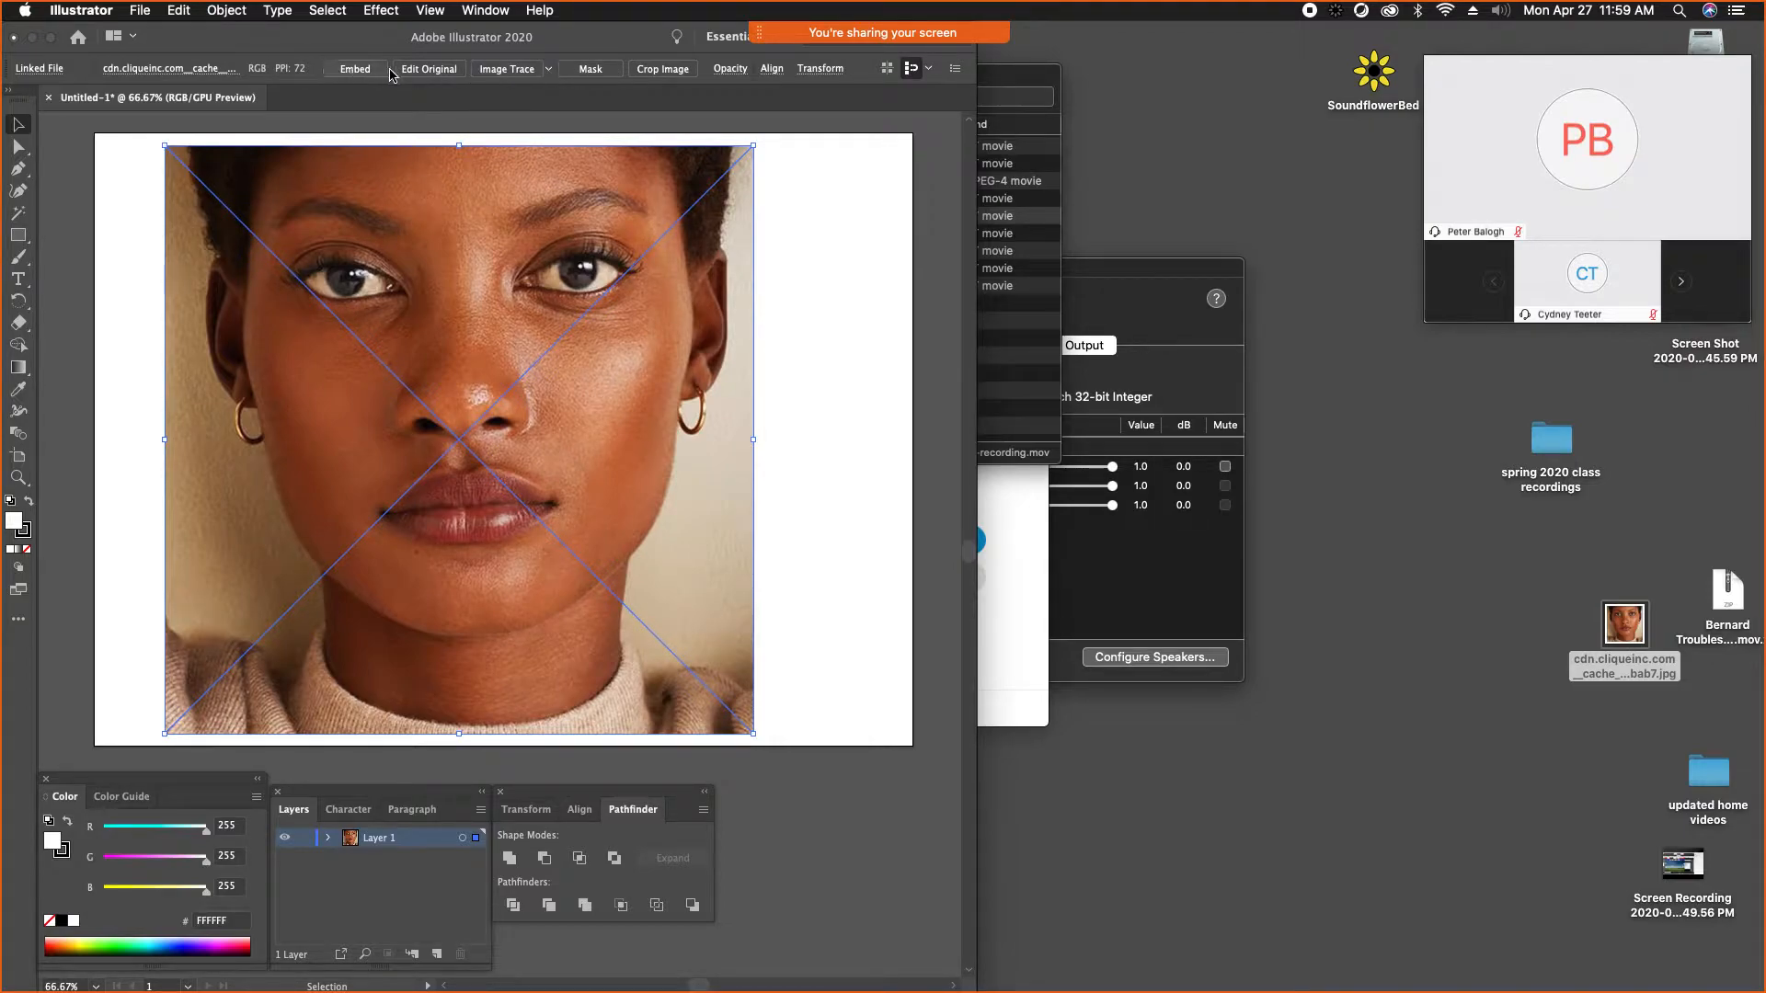
left_click(505, 74)
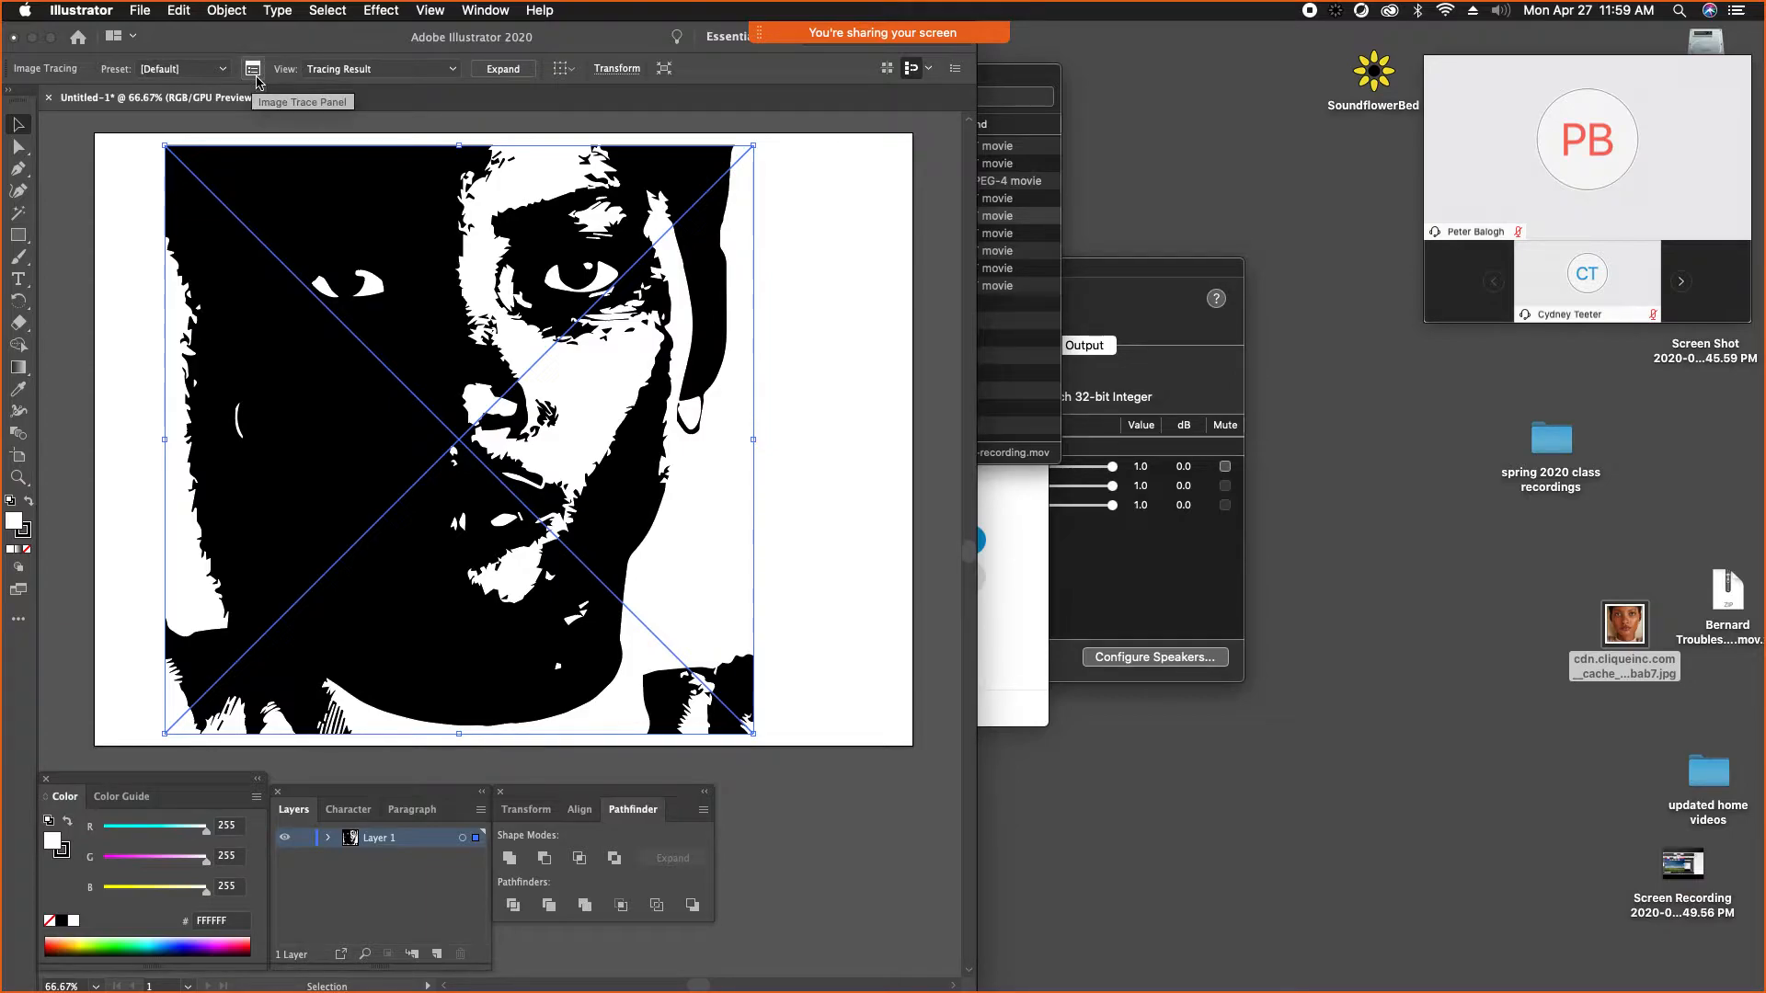
- Display the advanced Image Trace settings beside the portrait and set Paths to 100%
left_click(483, 9)
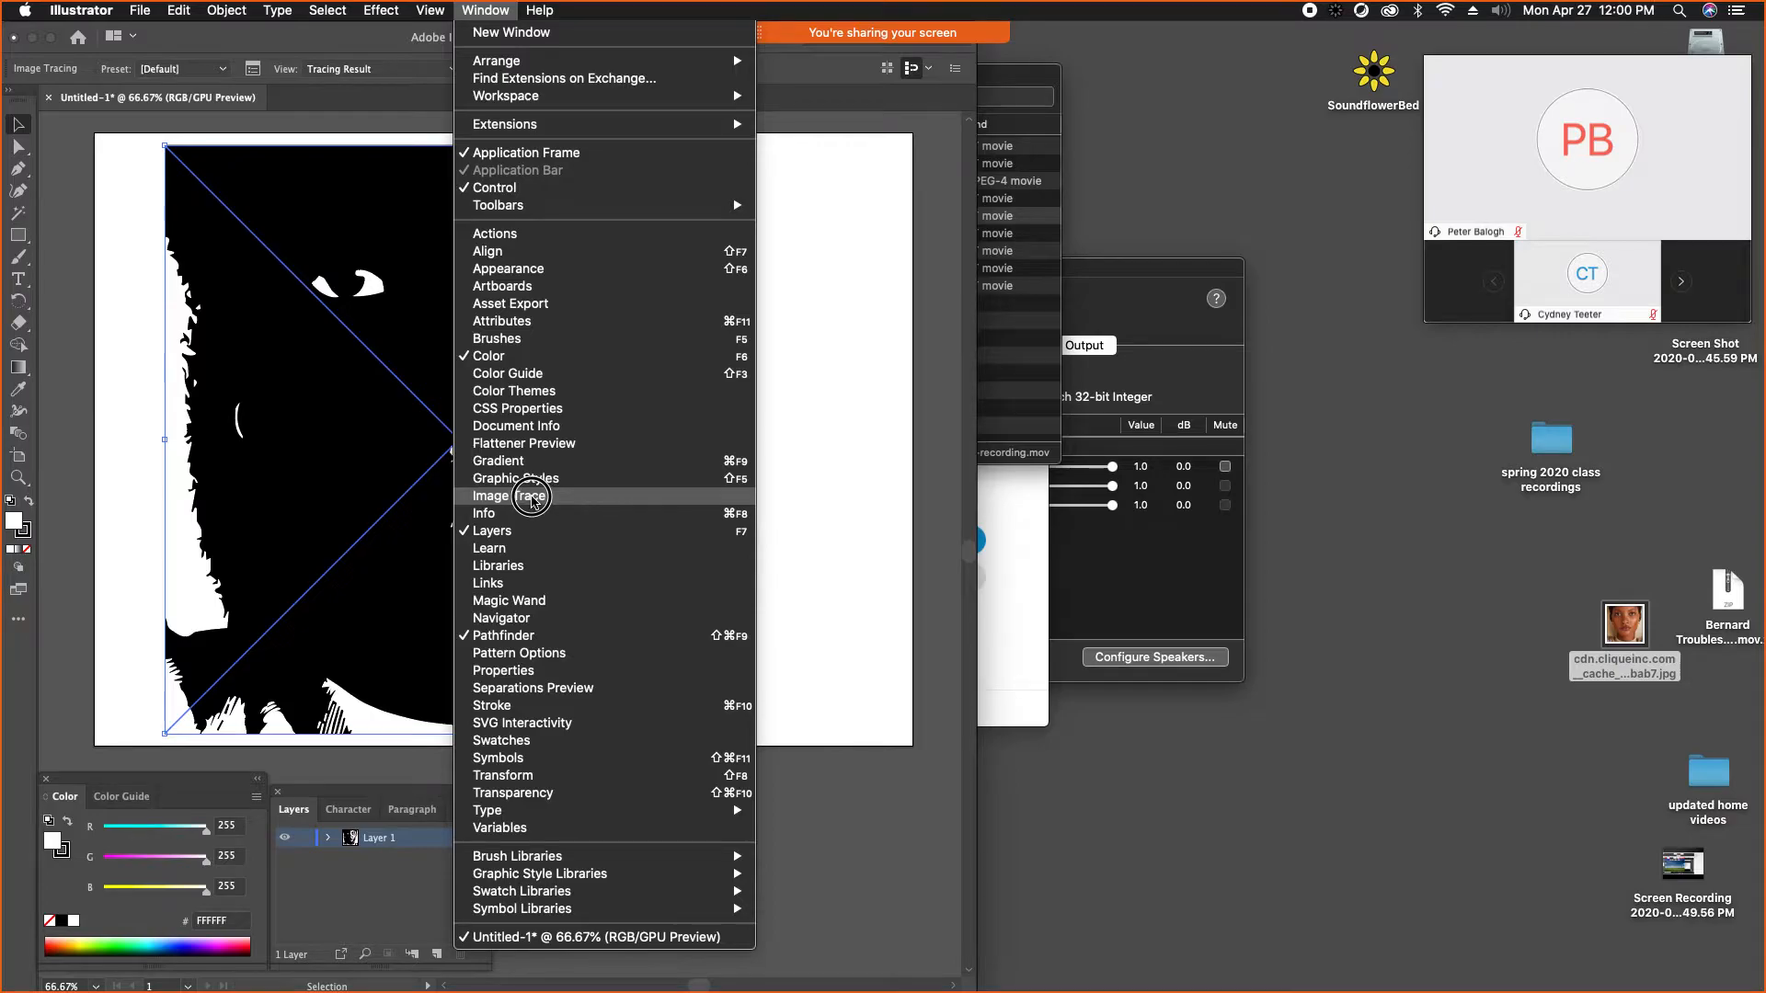
left_click(282, 76)
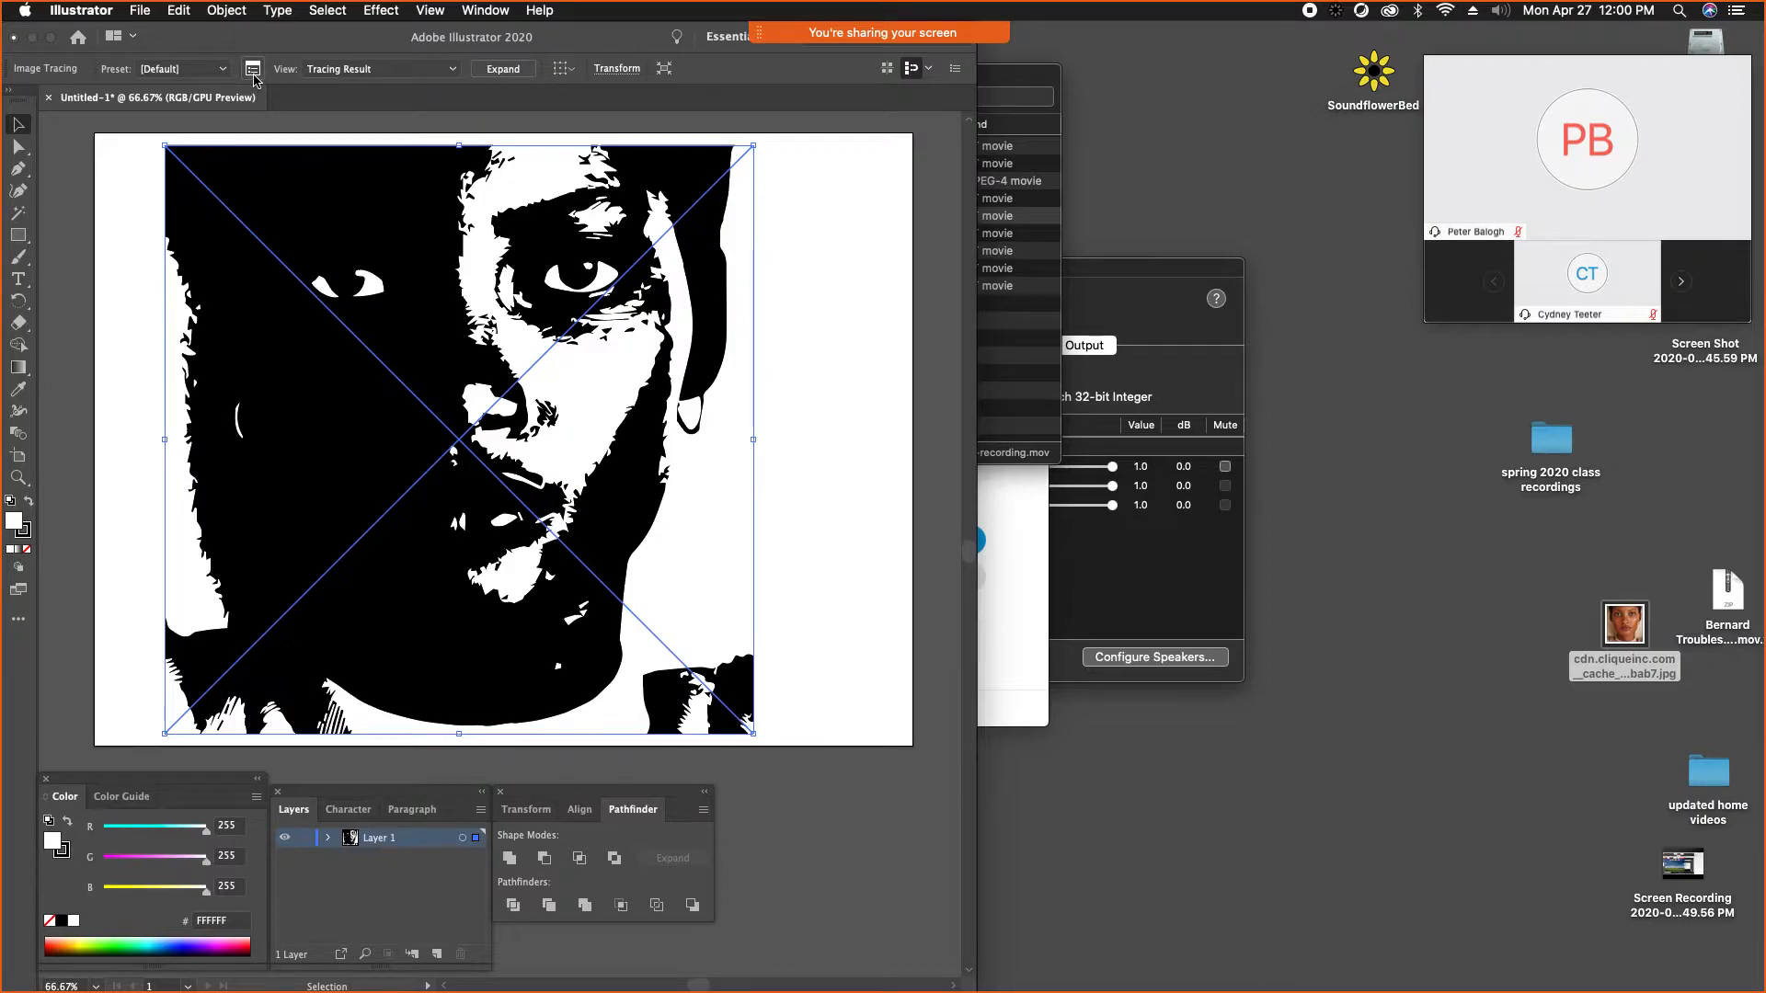
left_click(256, 82)
mouse_move(437, 463)
left_mouse_down()
mouse_move(801, 399)
mouse_move(855, 289)
left_mouse_up()
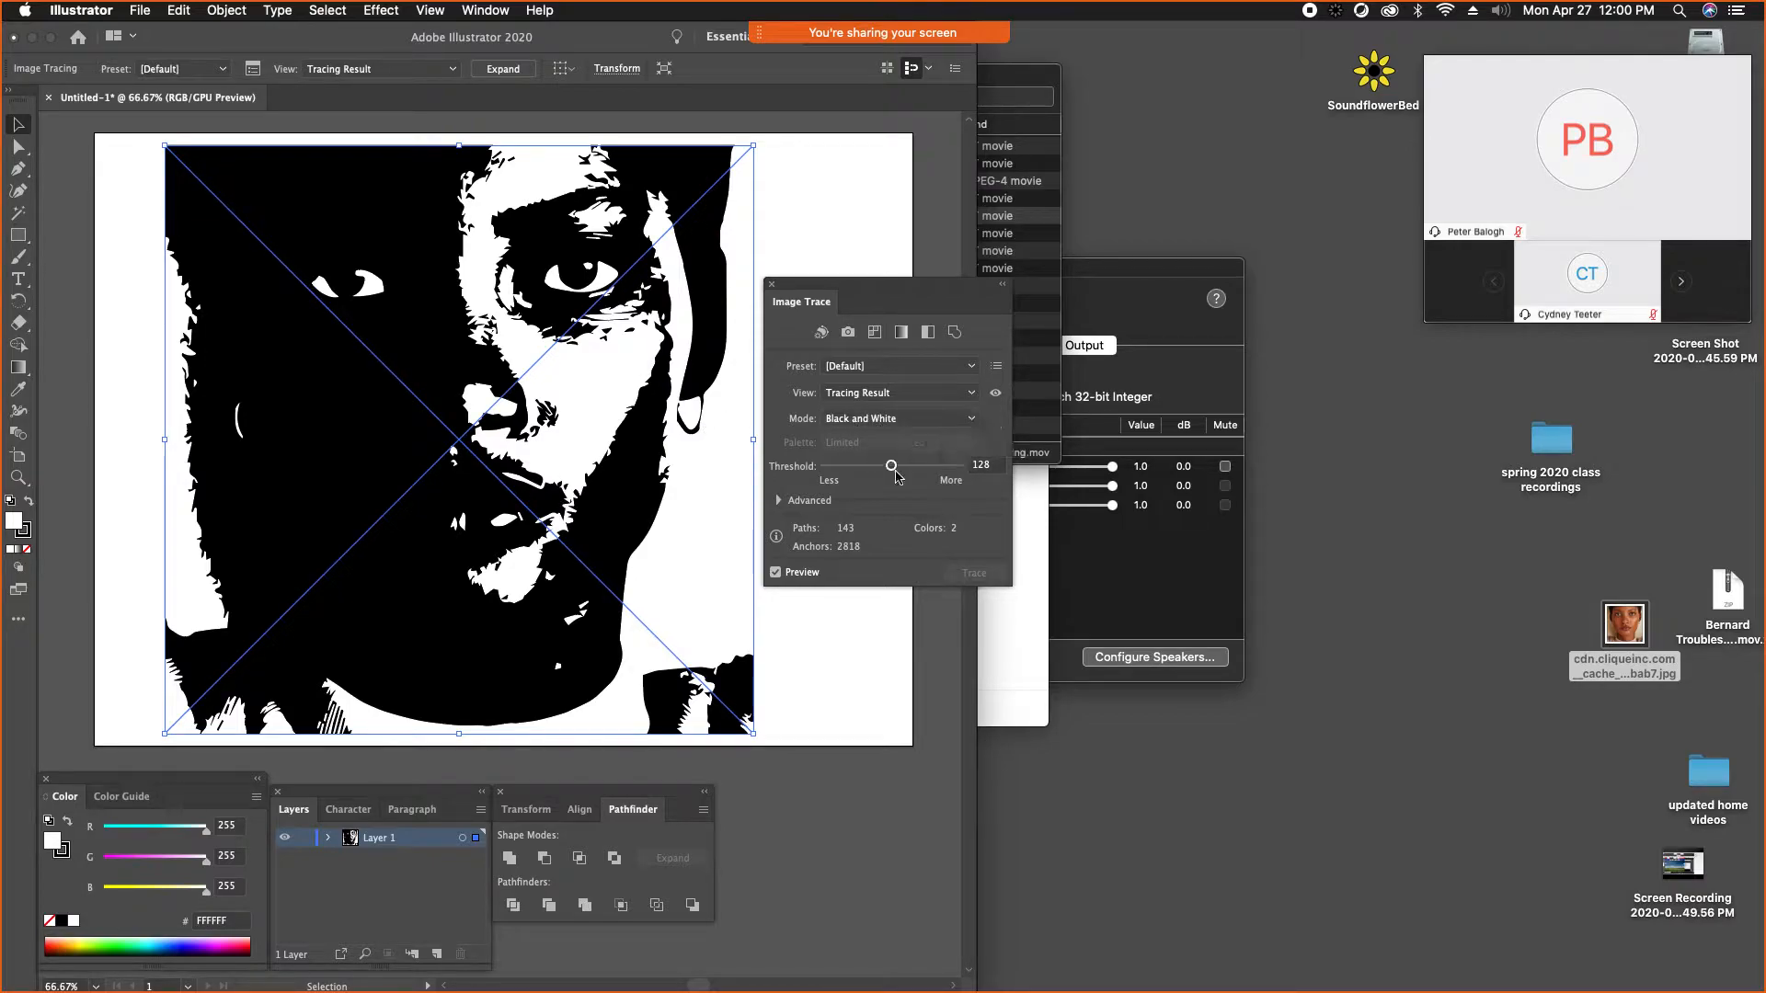
left_click(779, 501)
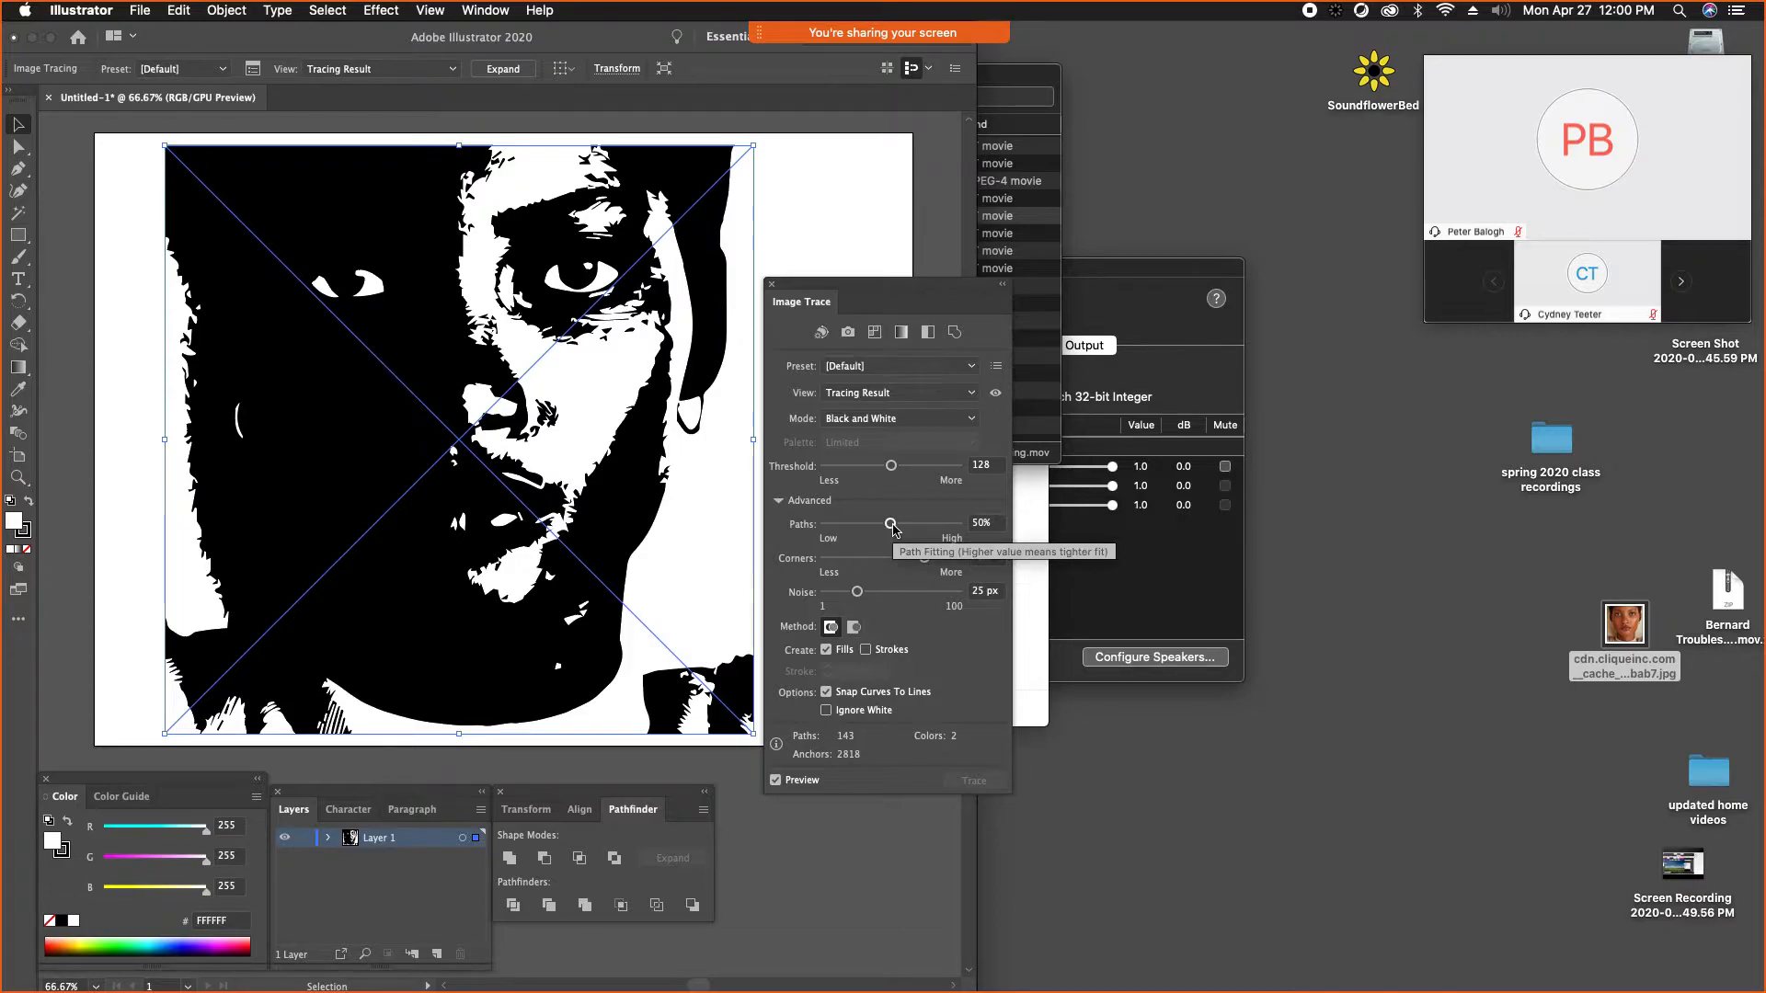
left_click(892, 524)
left_click_drag(893, 529, 958, 524)
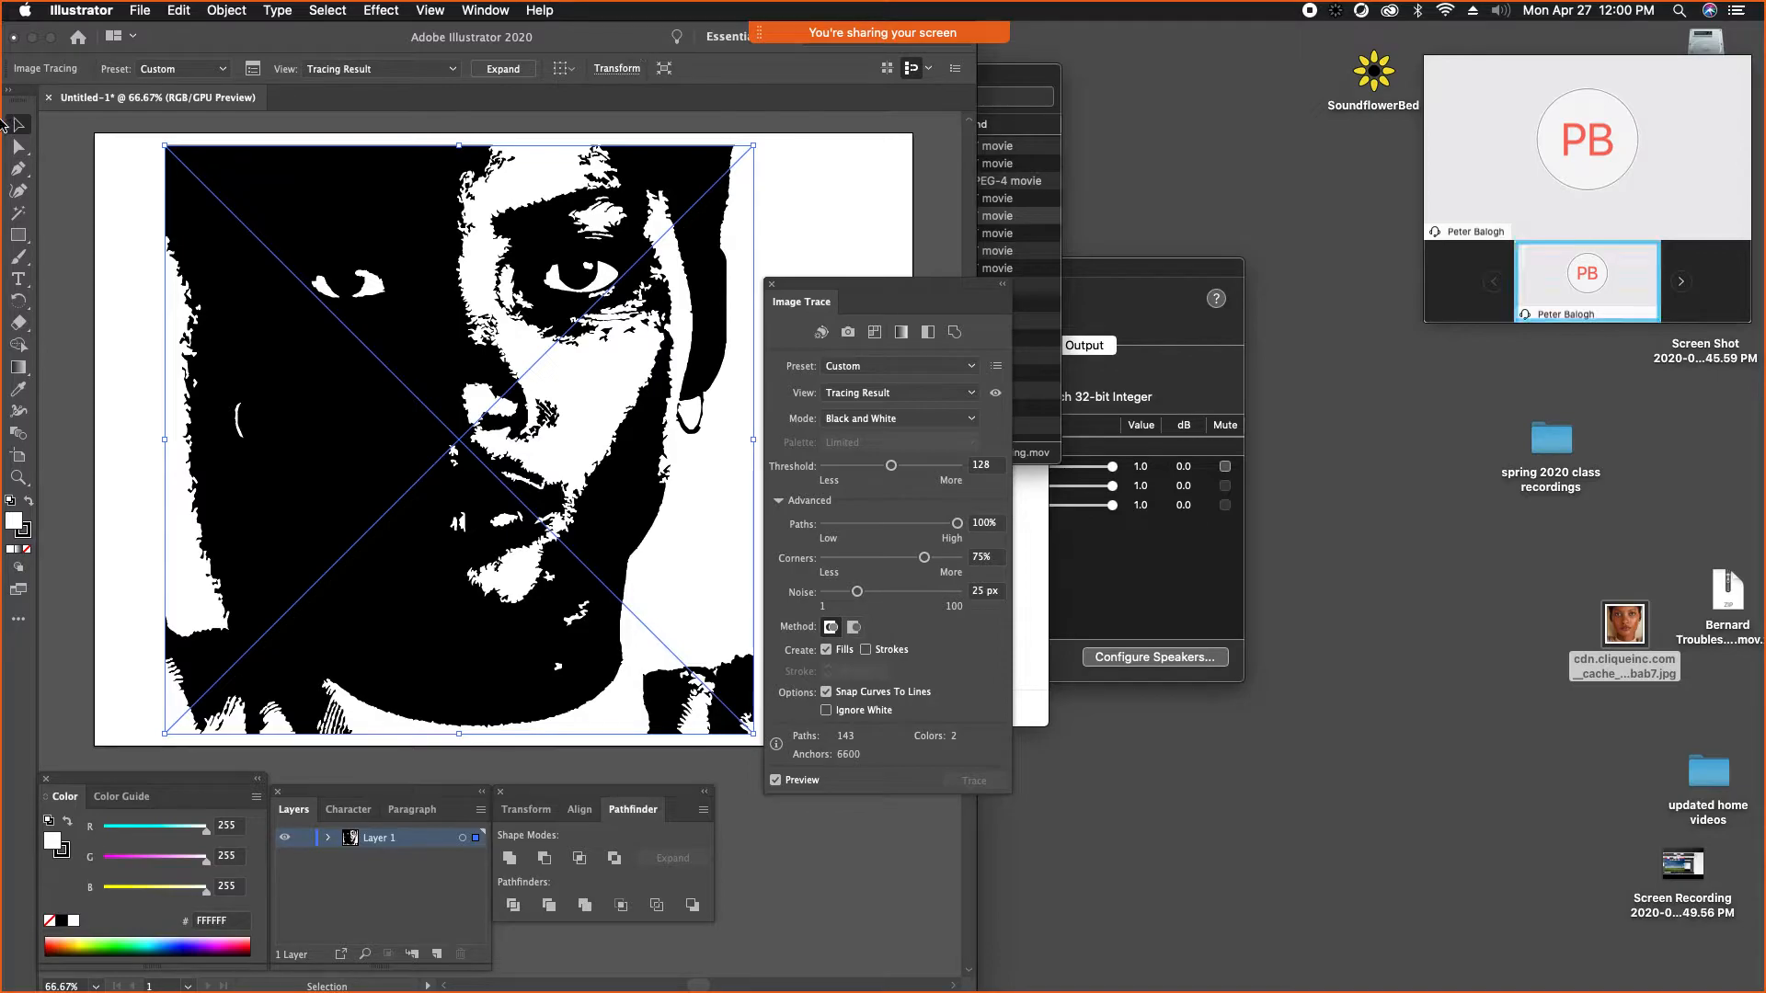
mouse_move(3, 127)
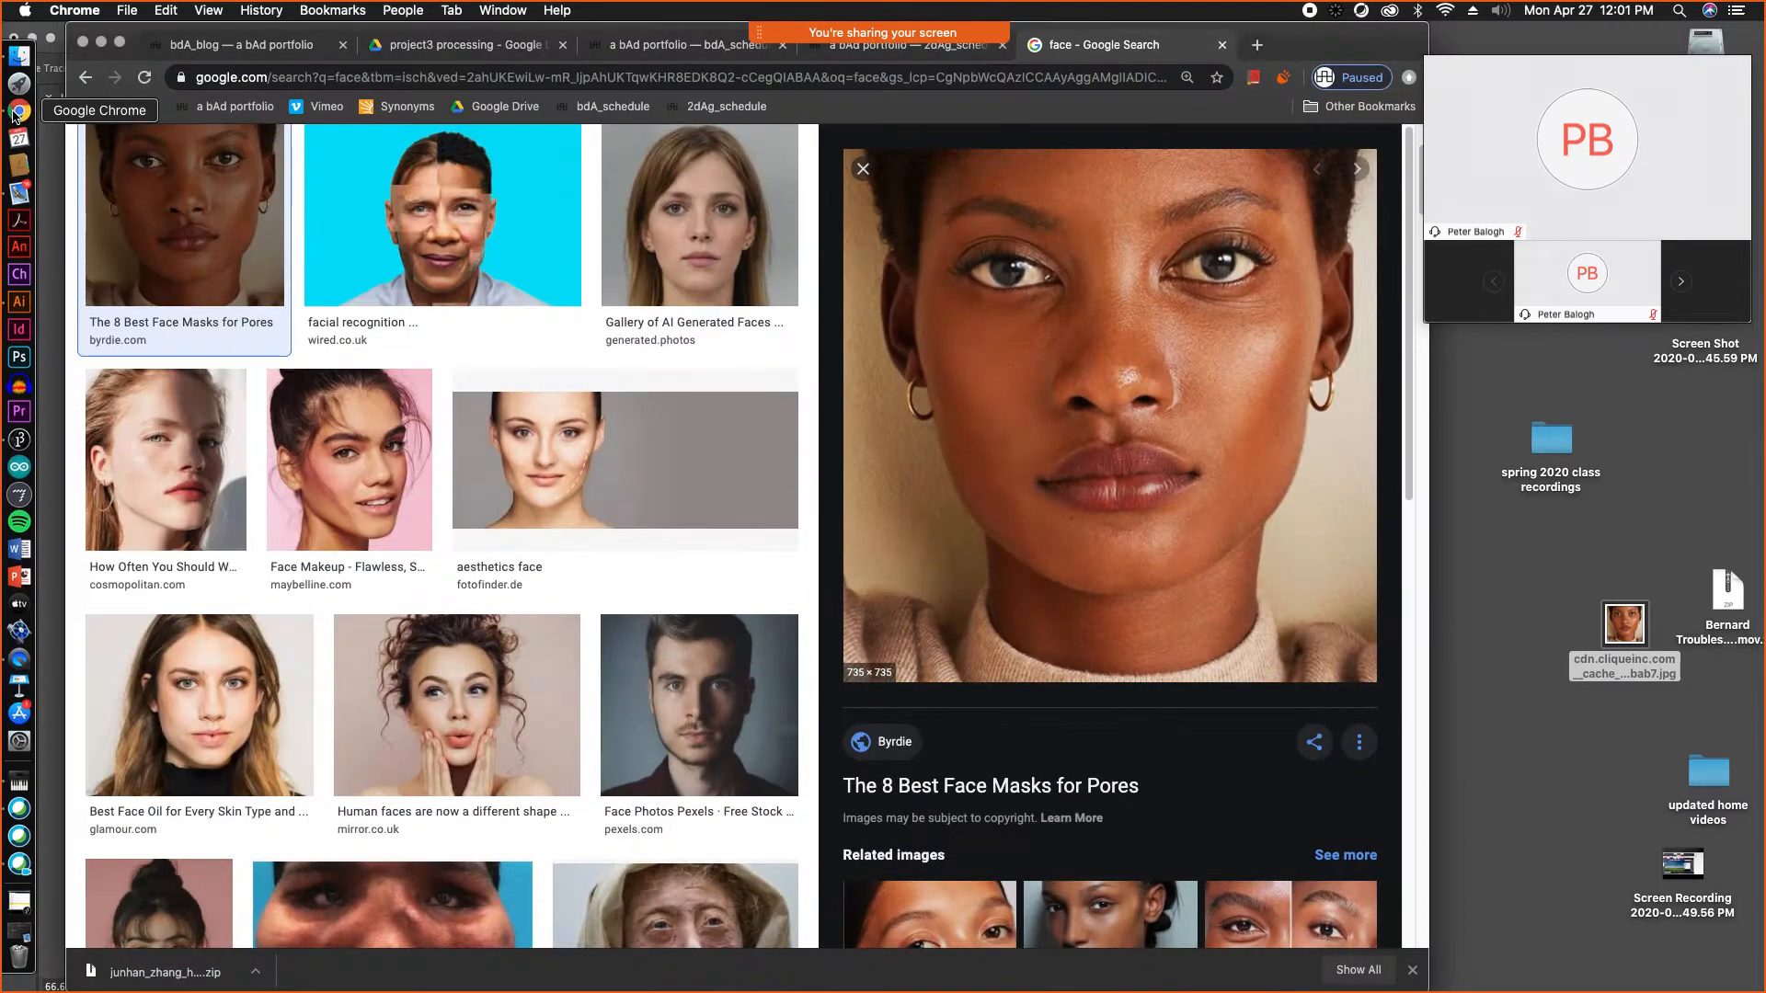
left_click(16, 814)
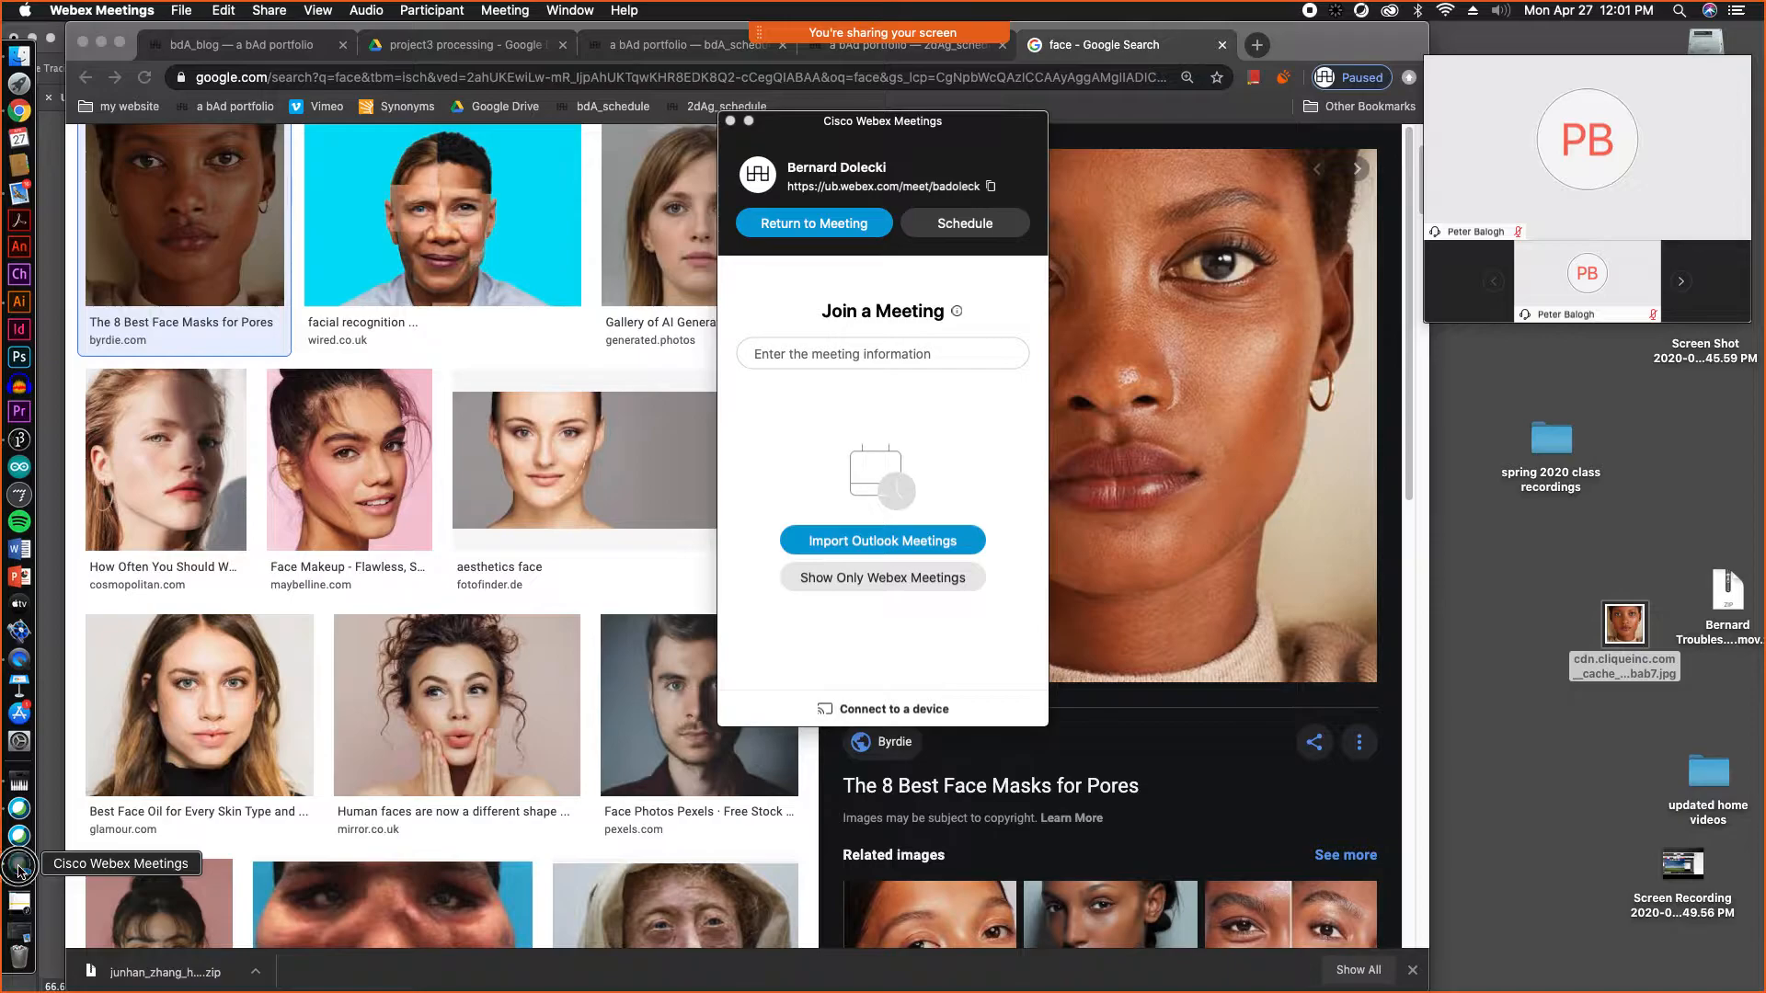
mouse_move(879, 34)
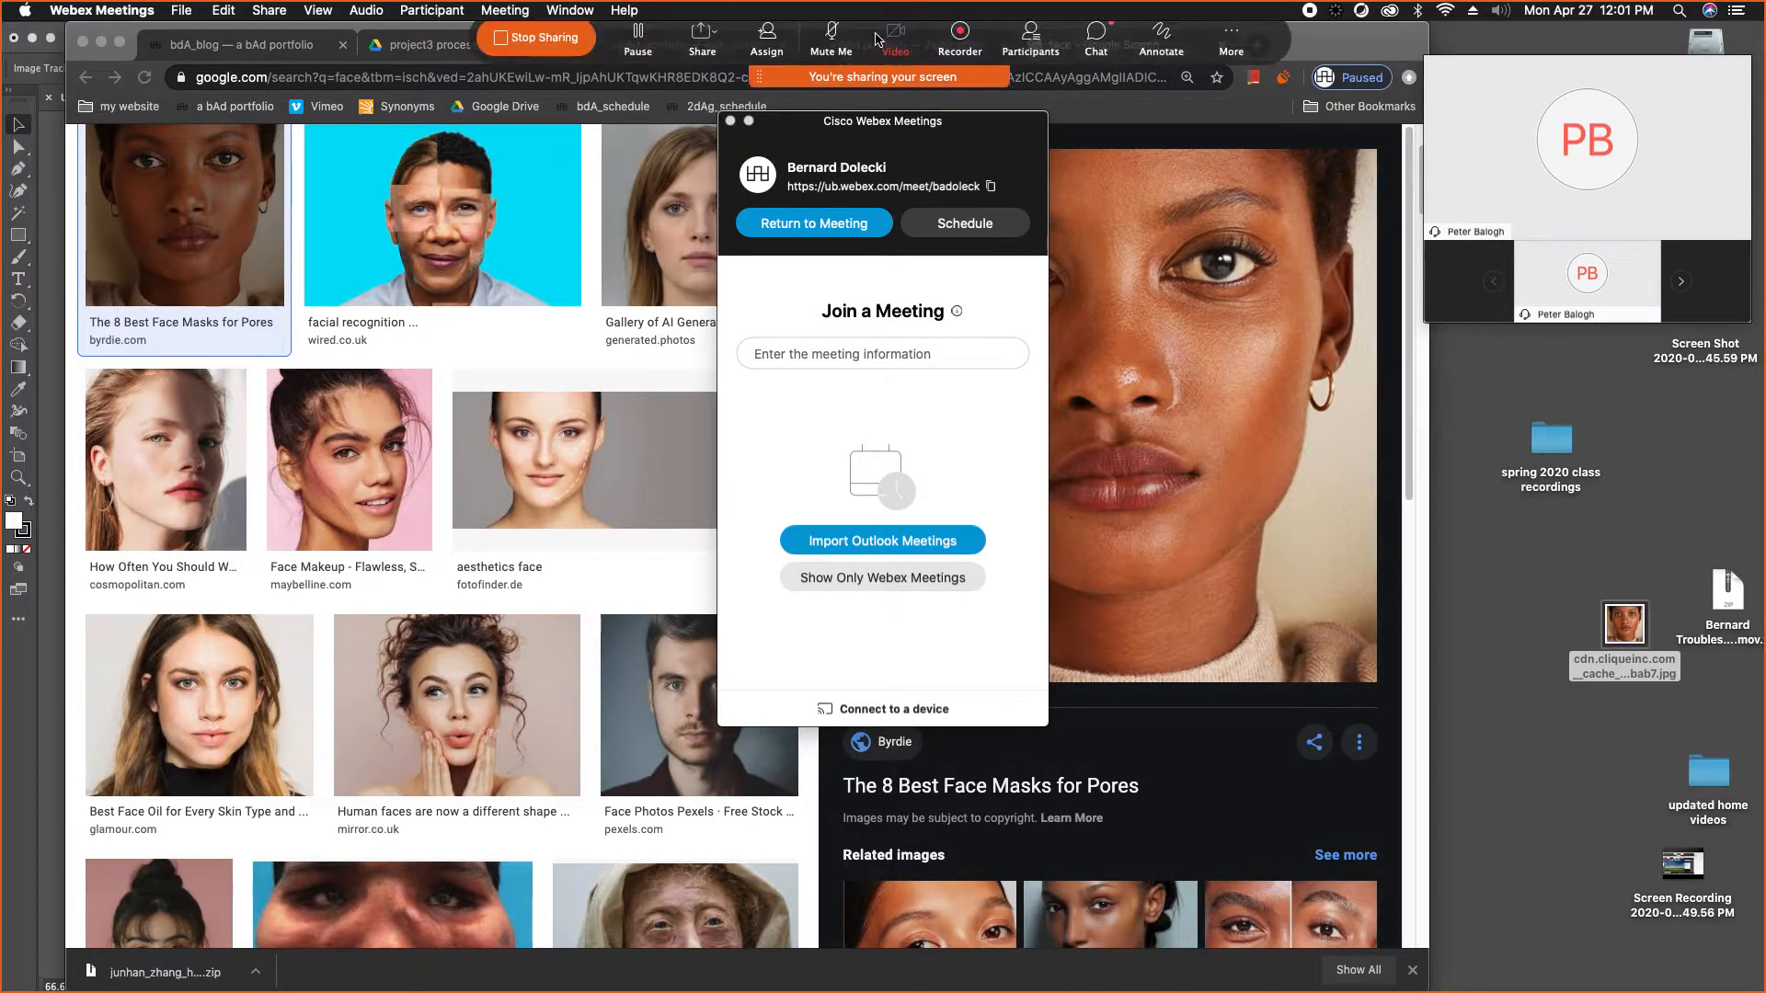
left_click(749, 120)
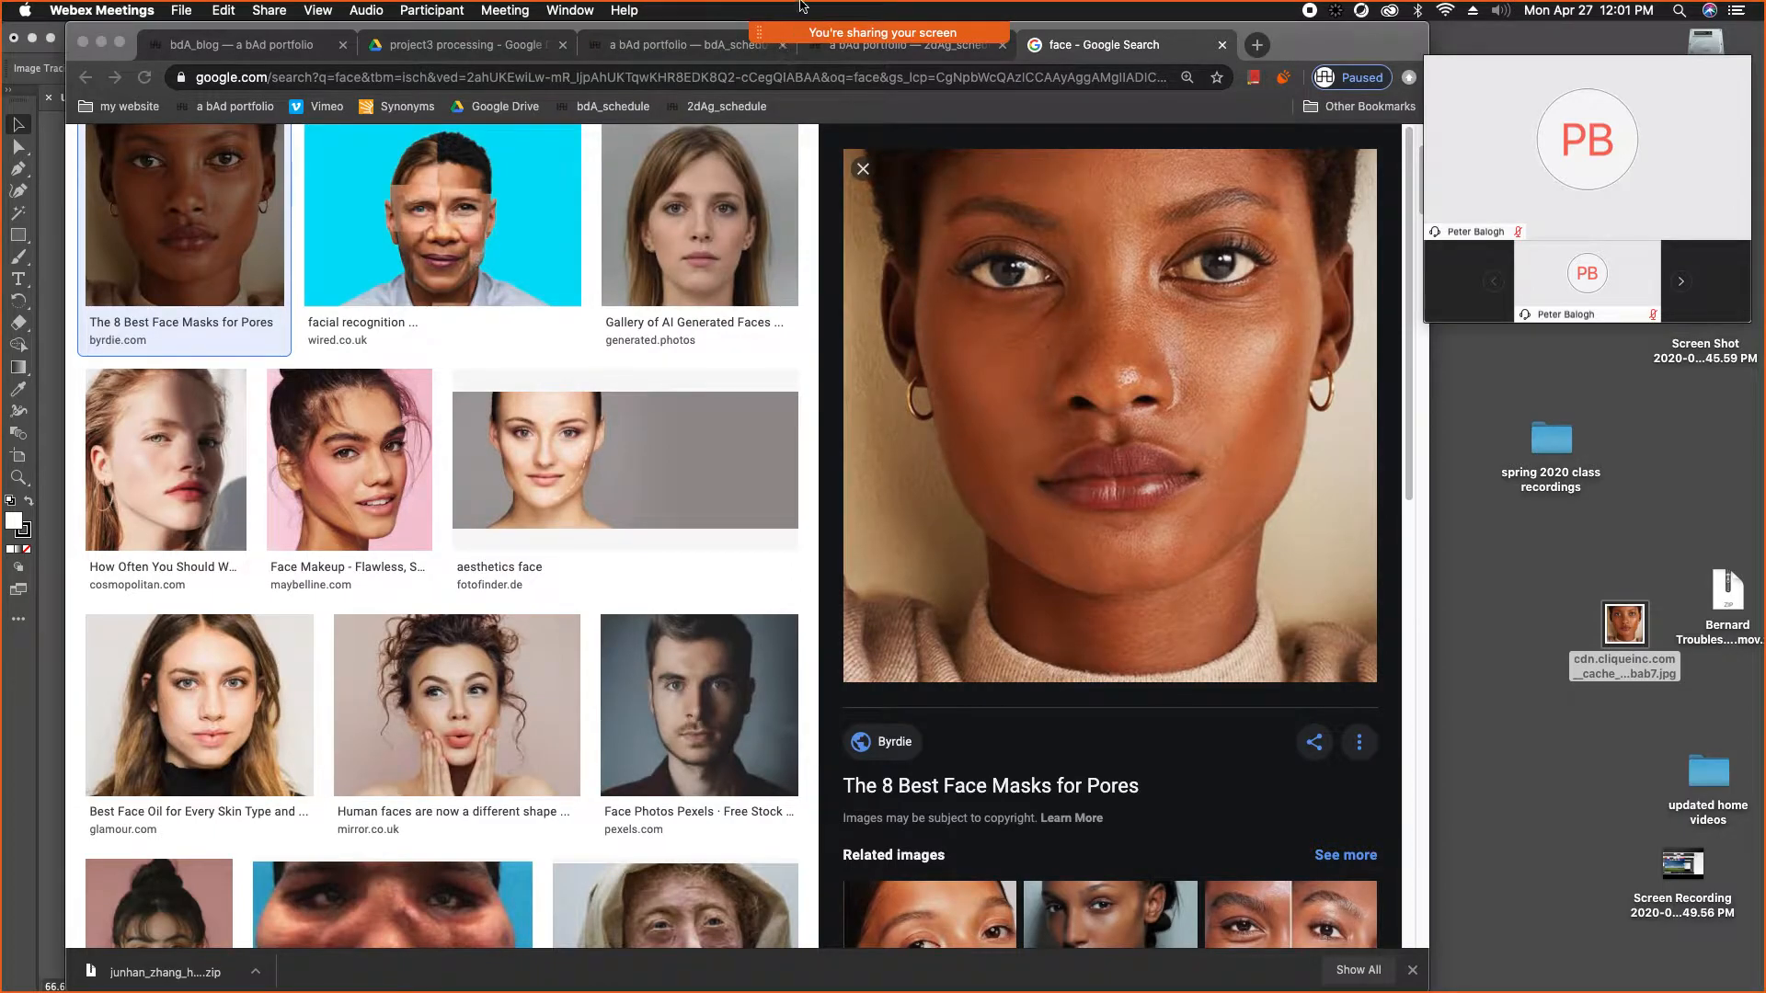
mouse_move(825, 43)
left_click(105, 46)
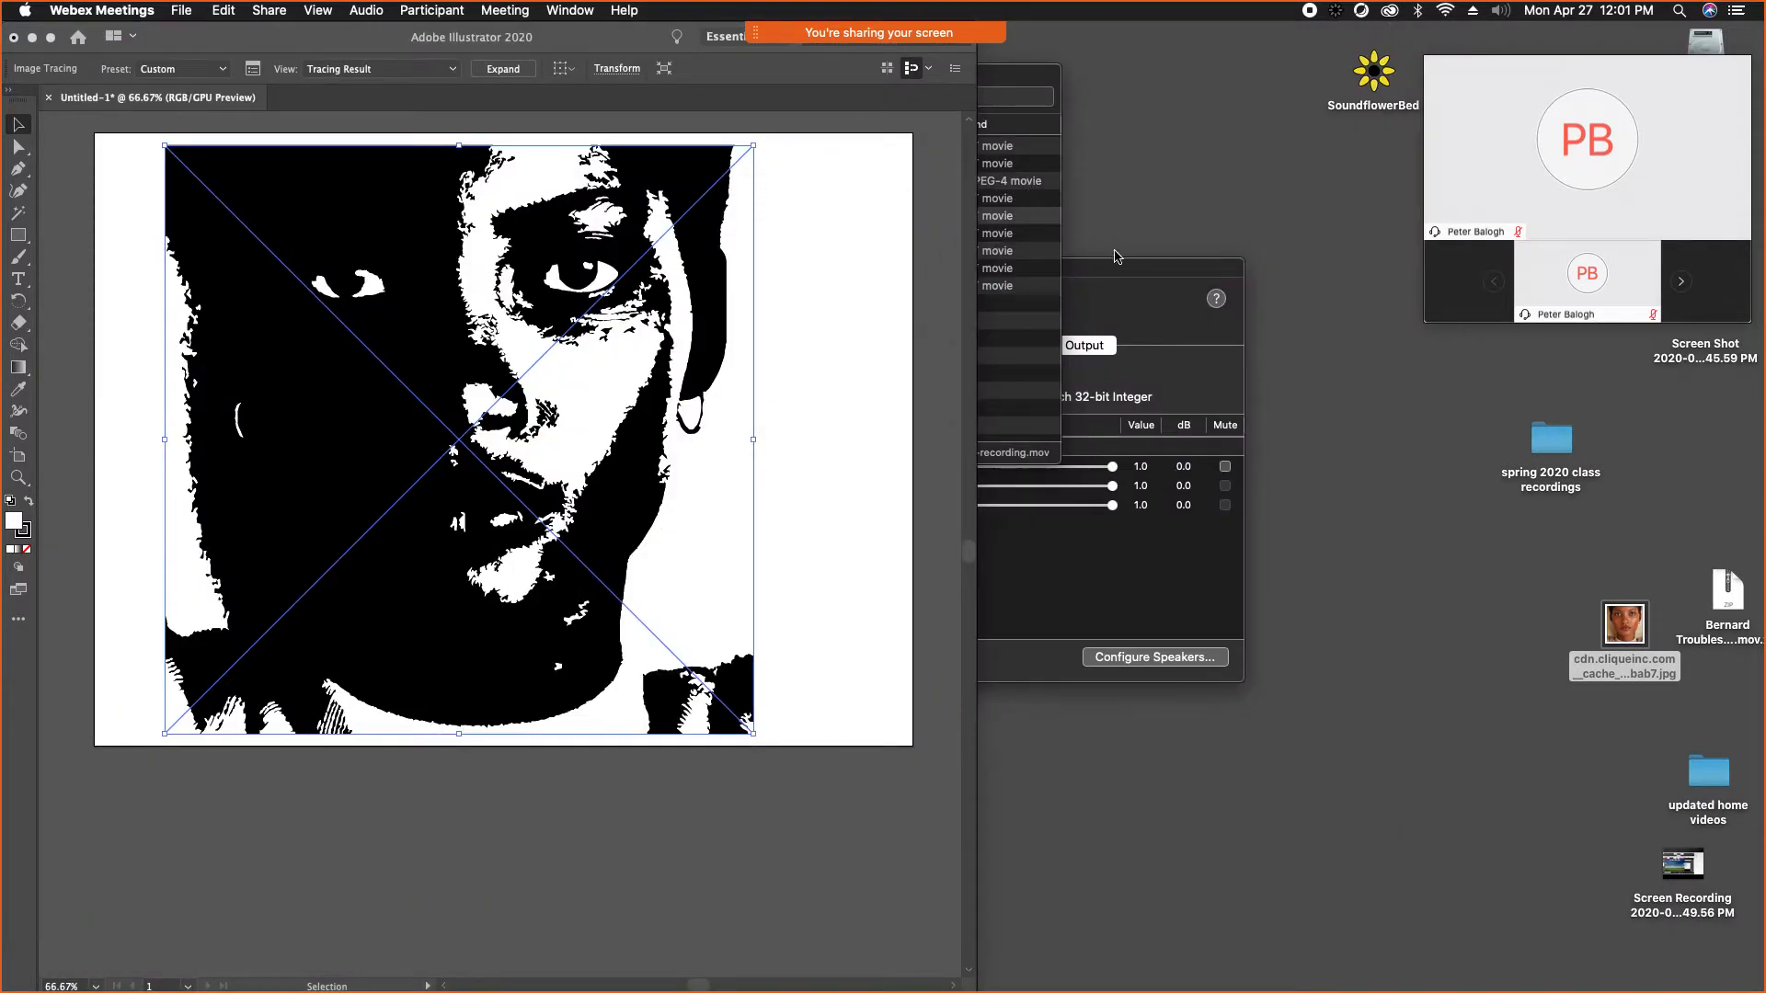
left_click(881, 425)
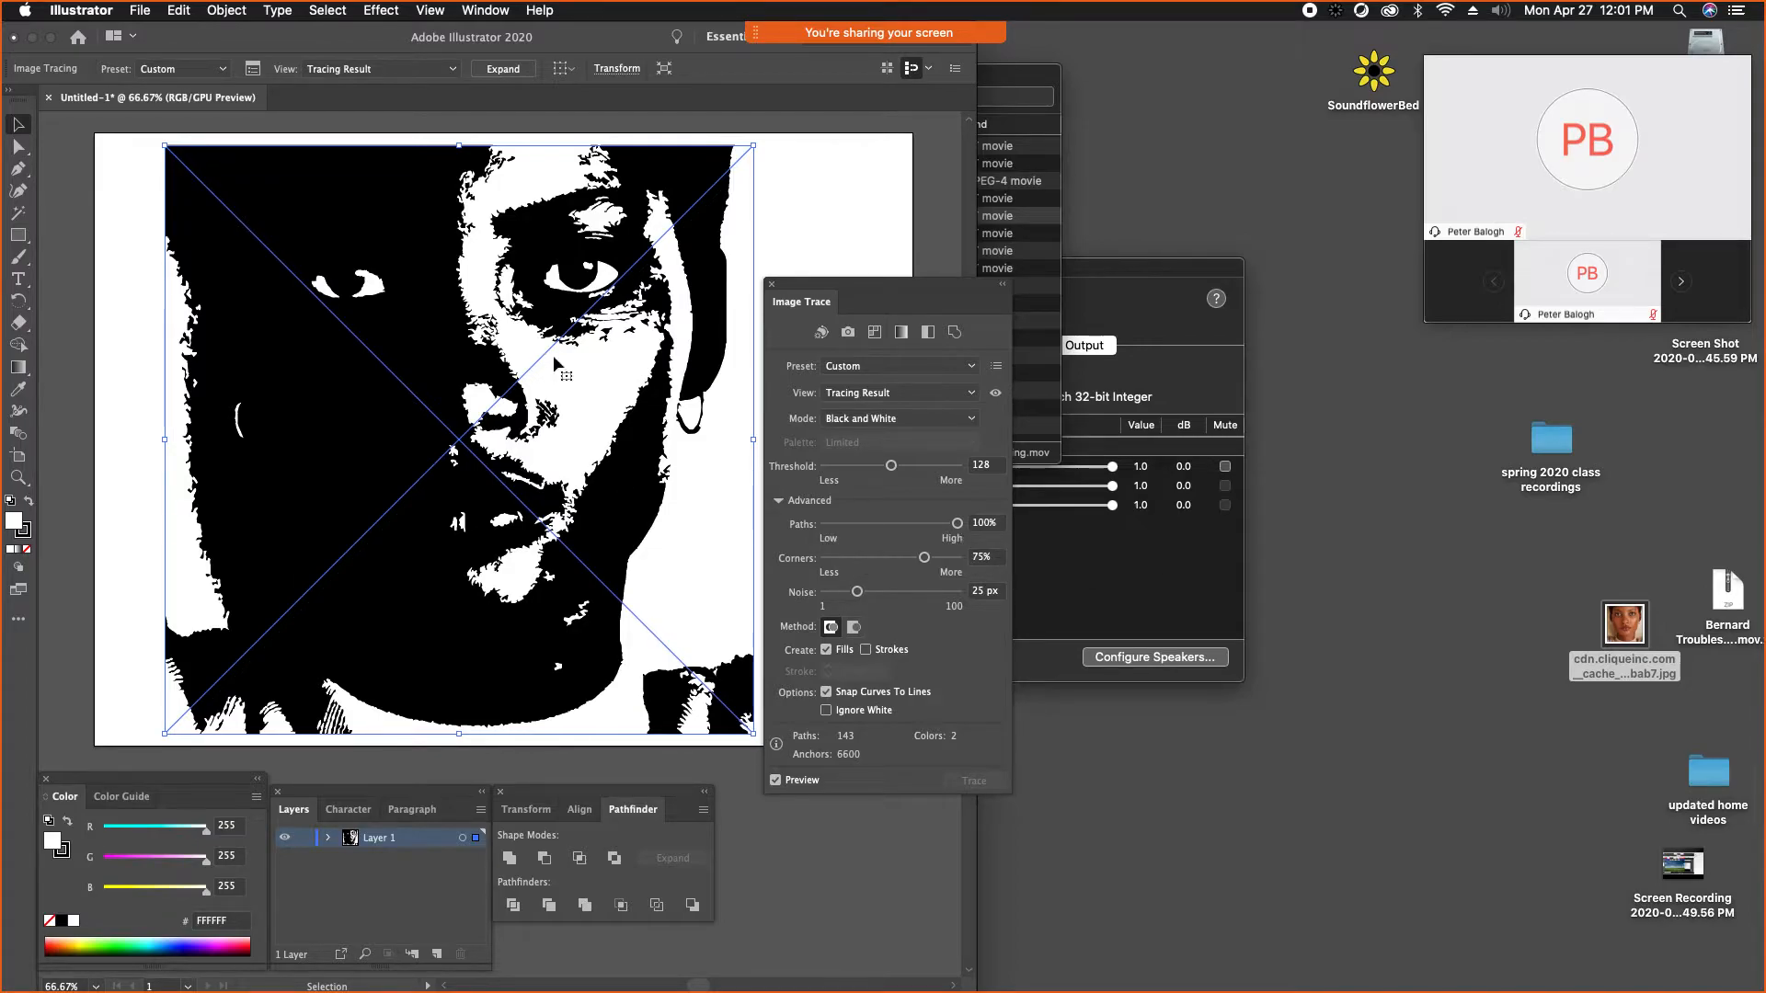
- Set the black-and-white trace's Corners to 0% and its Threshold to 94
left_click_drag(927, 564, 834, 571)
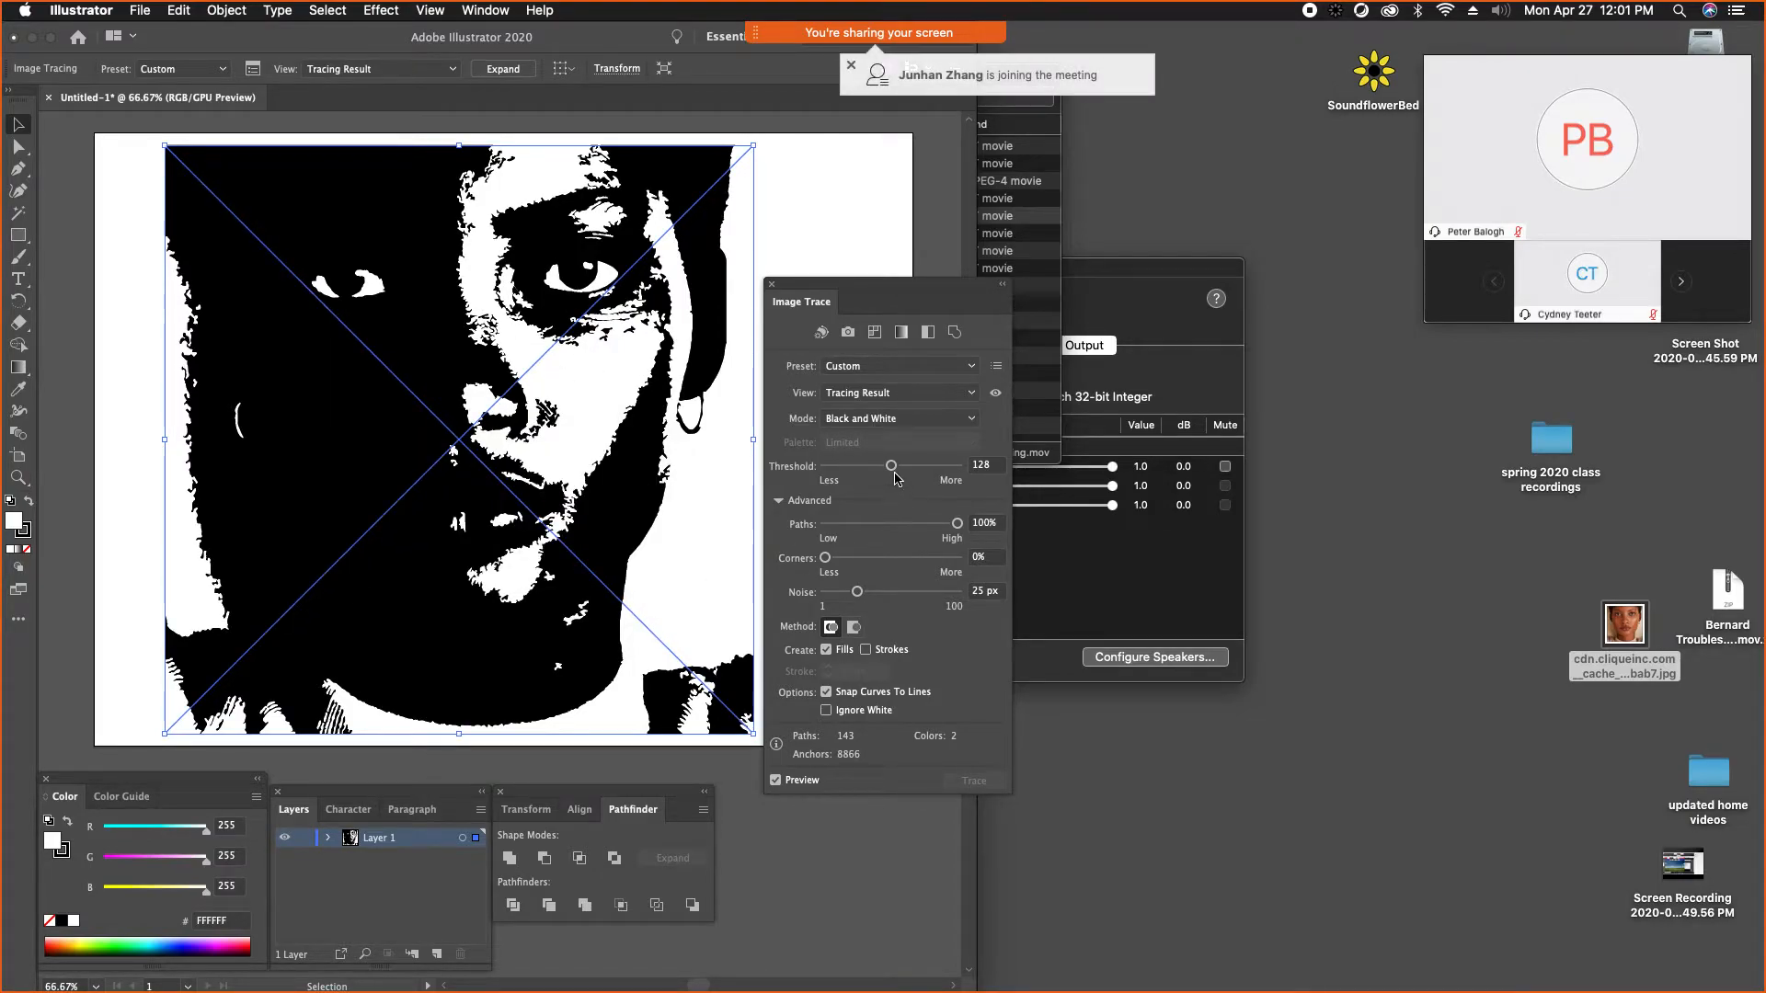
left_click_drag(890, 467, 854, 469)
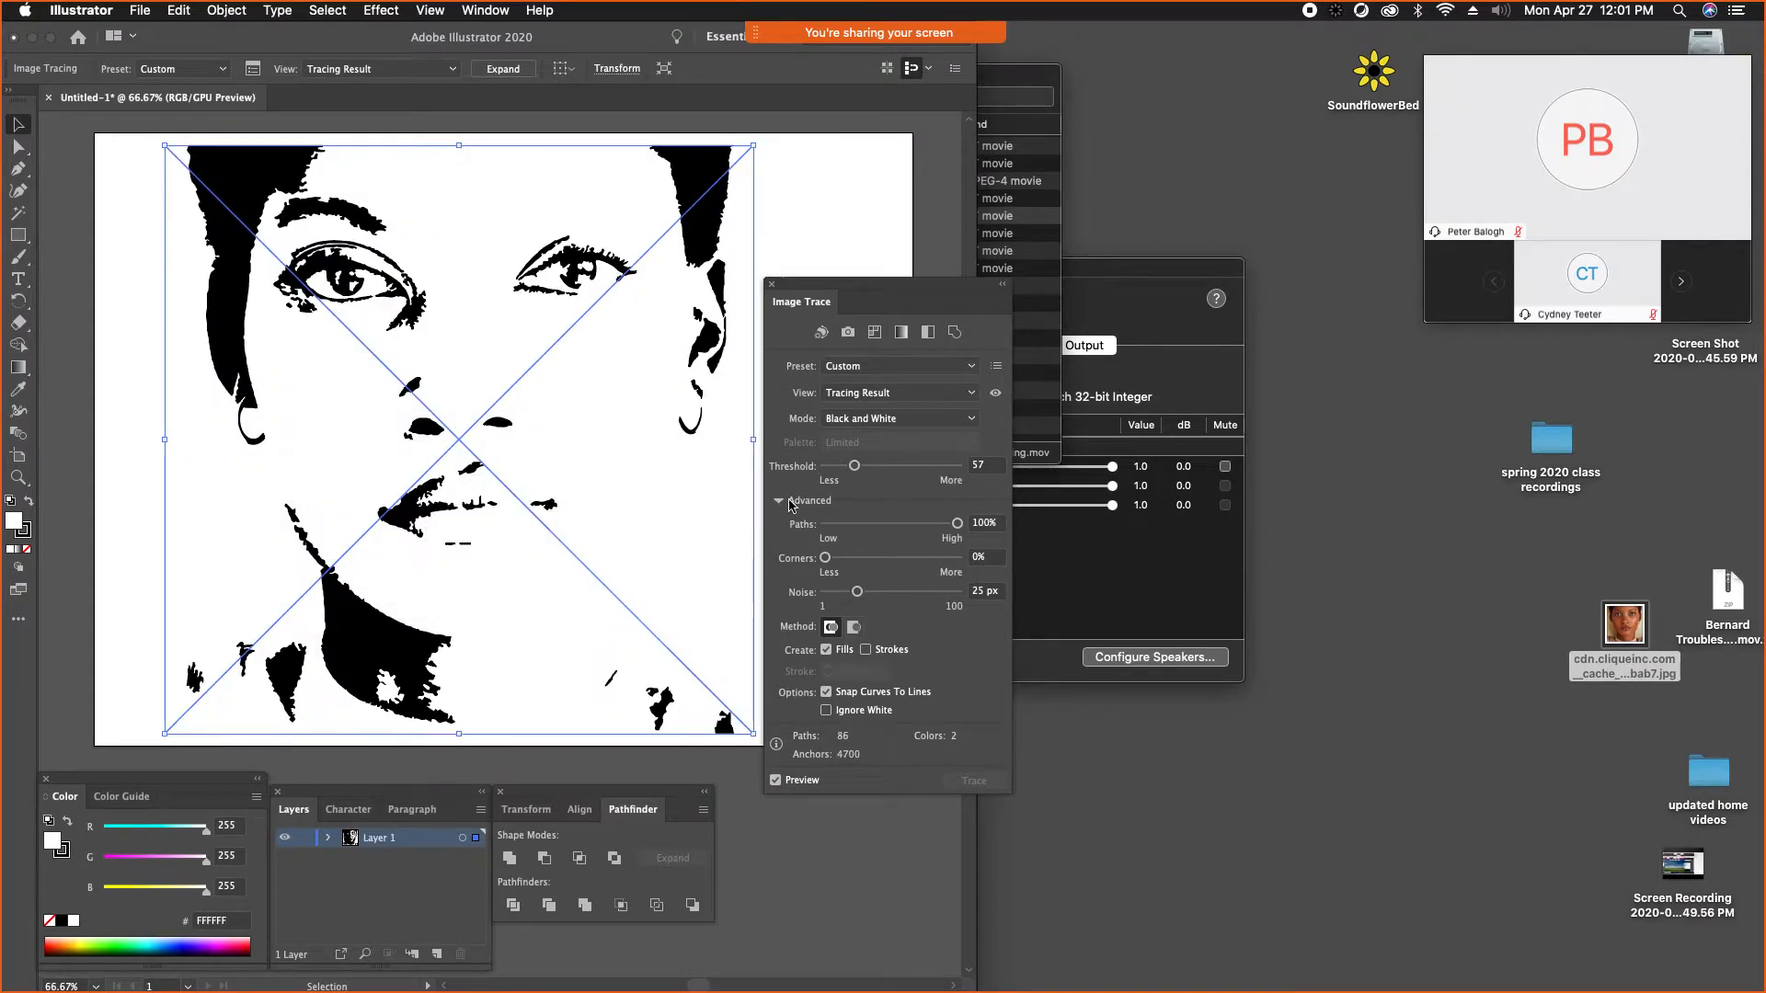
mouse_move(856, 467)
left_mouse_down()
mouse_move(931, 474)
mouse_move(897, 472)
left_mouse_up()
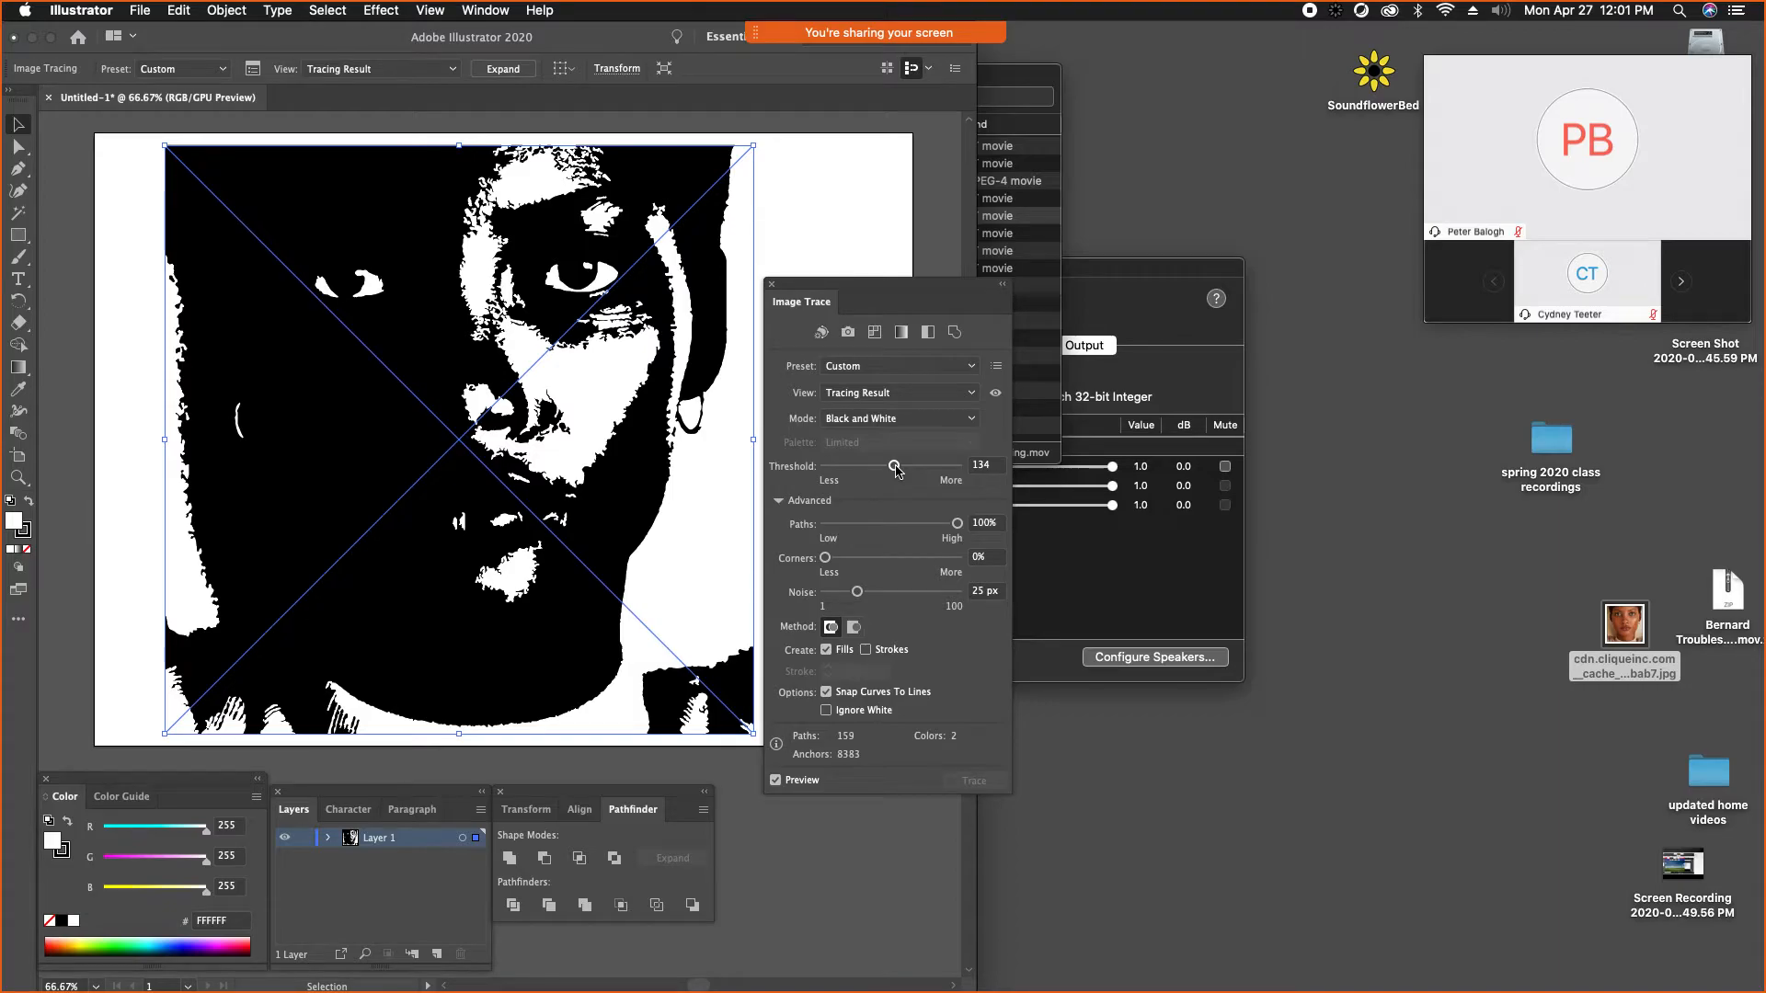
mouse_move(896, 472)
left_mouse_down()
mouse_move(849, 473)
mouse_move(876, 473)
left_mouse_up()
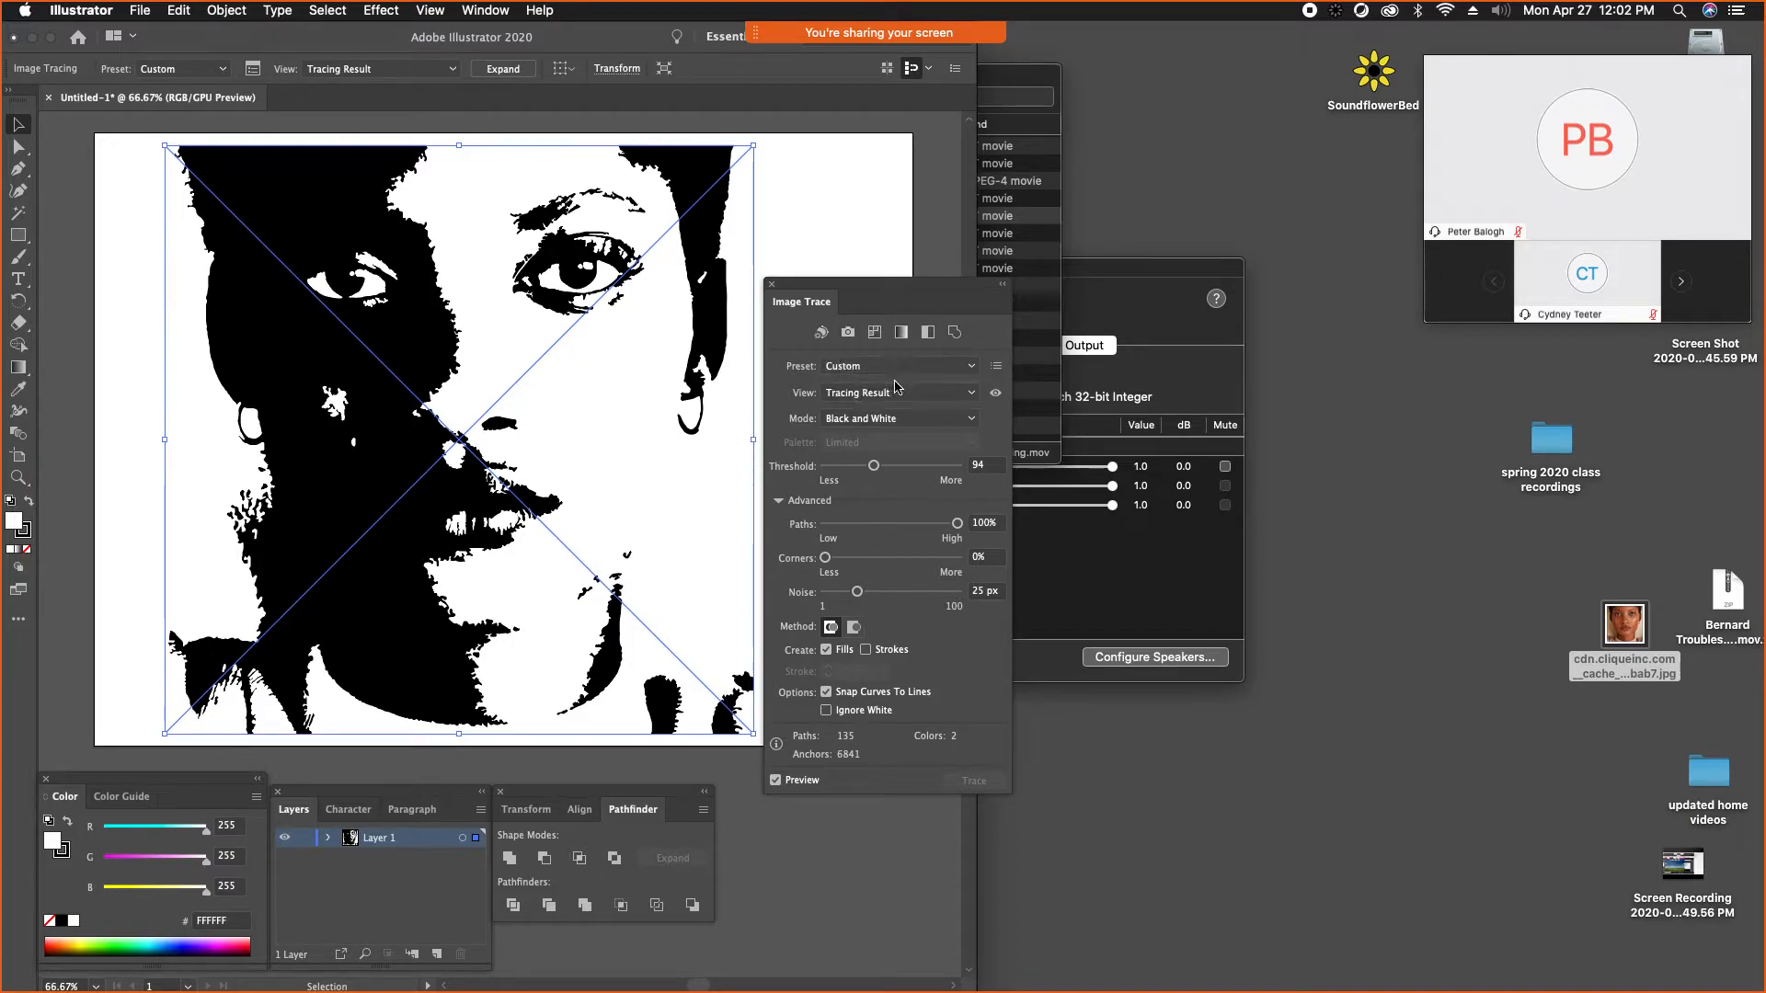
- Change the trace to Color mode with Paths at 16%, Colors at 6 and Noise at 46 px
left_click(865, 429)
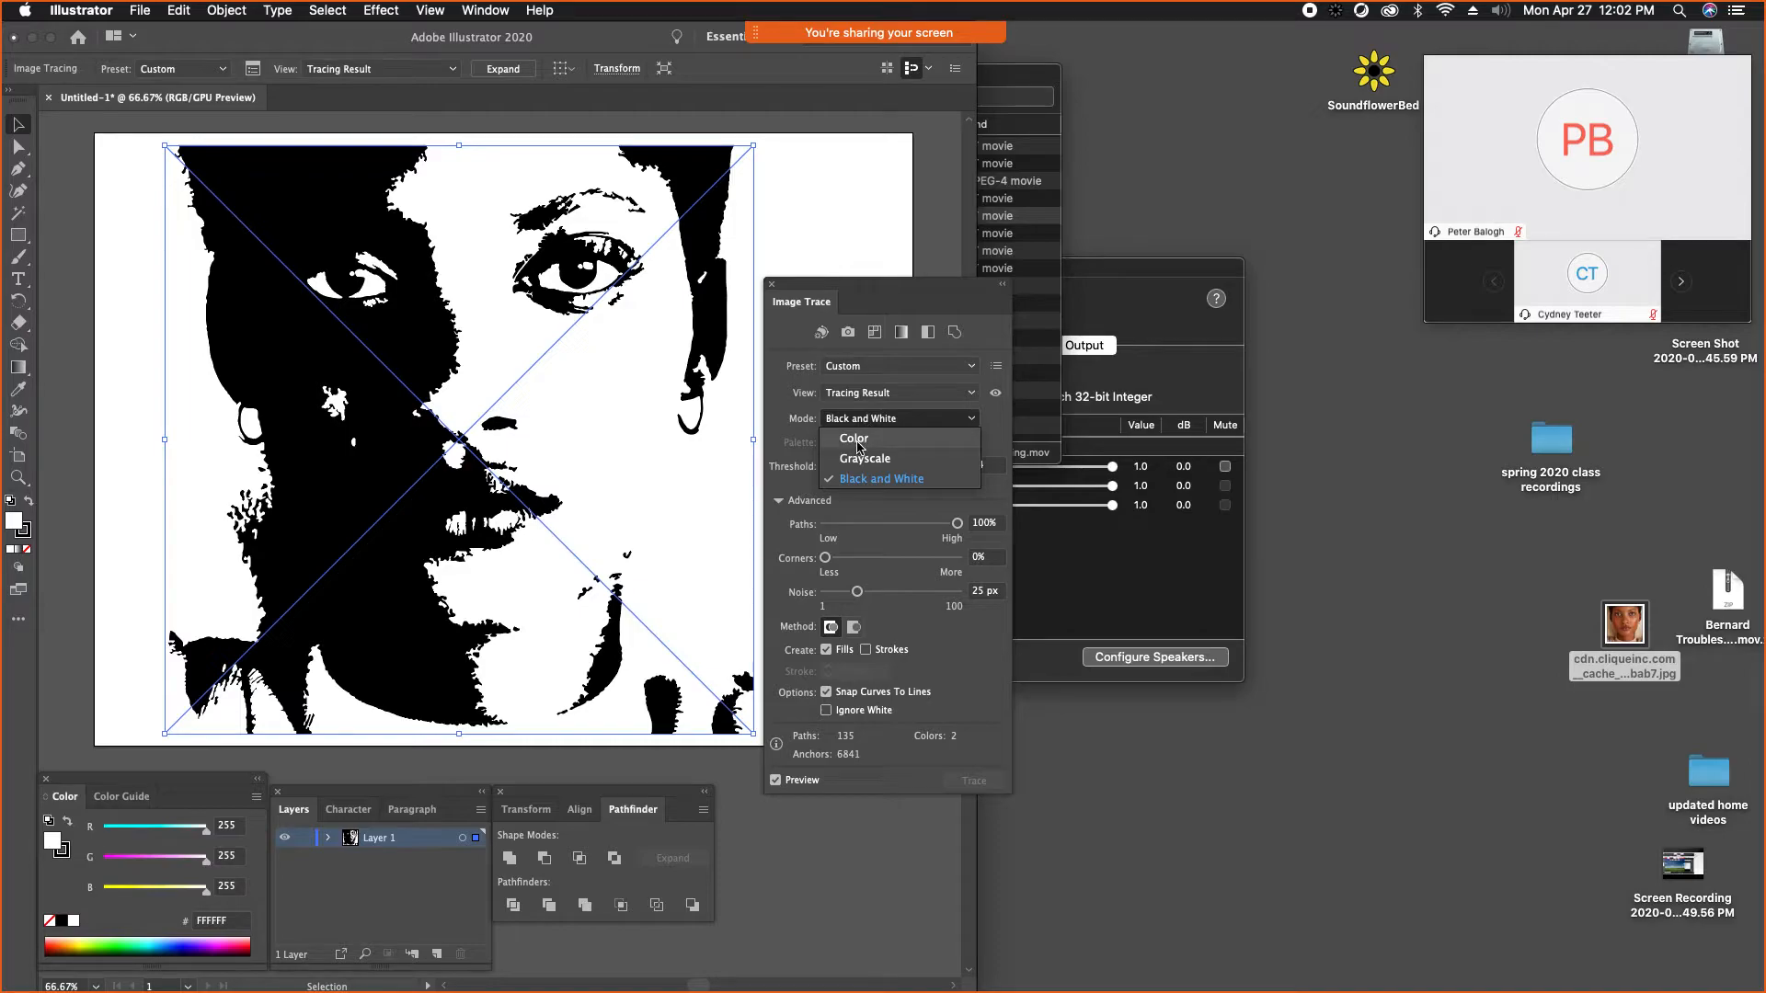
left_click(813, 452)
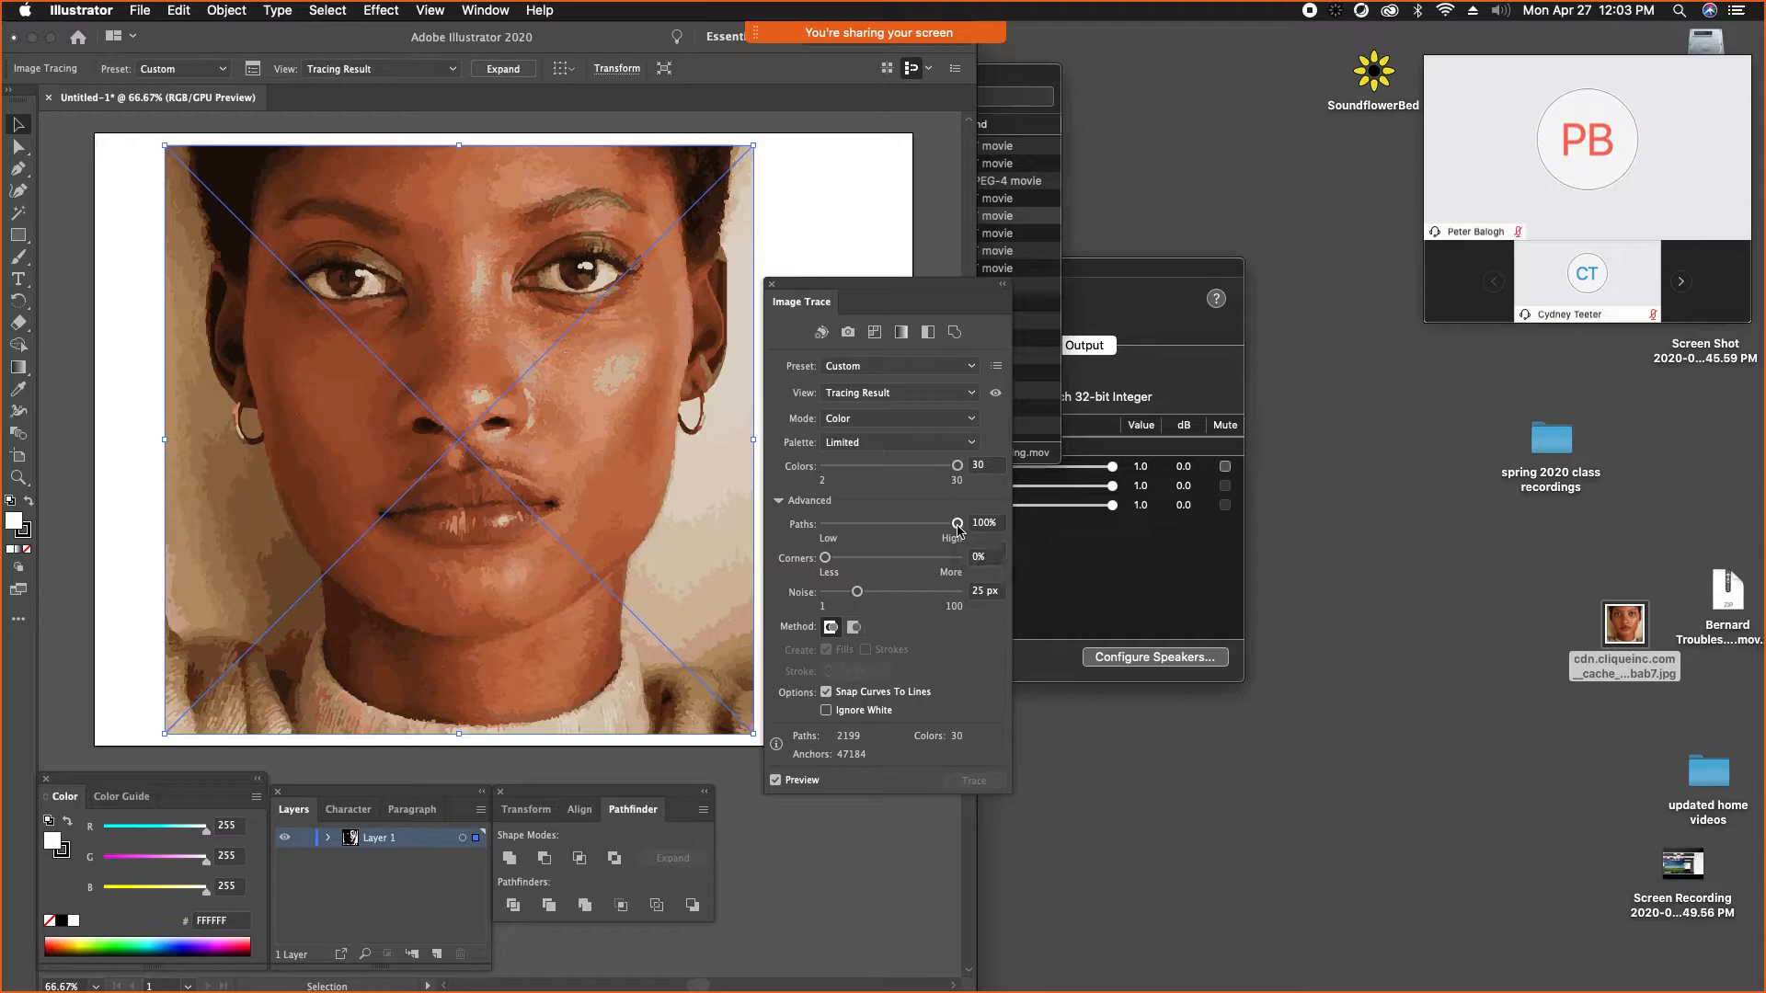
left_click_drag(959, 530, 846, 529)
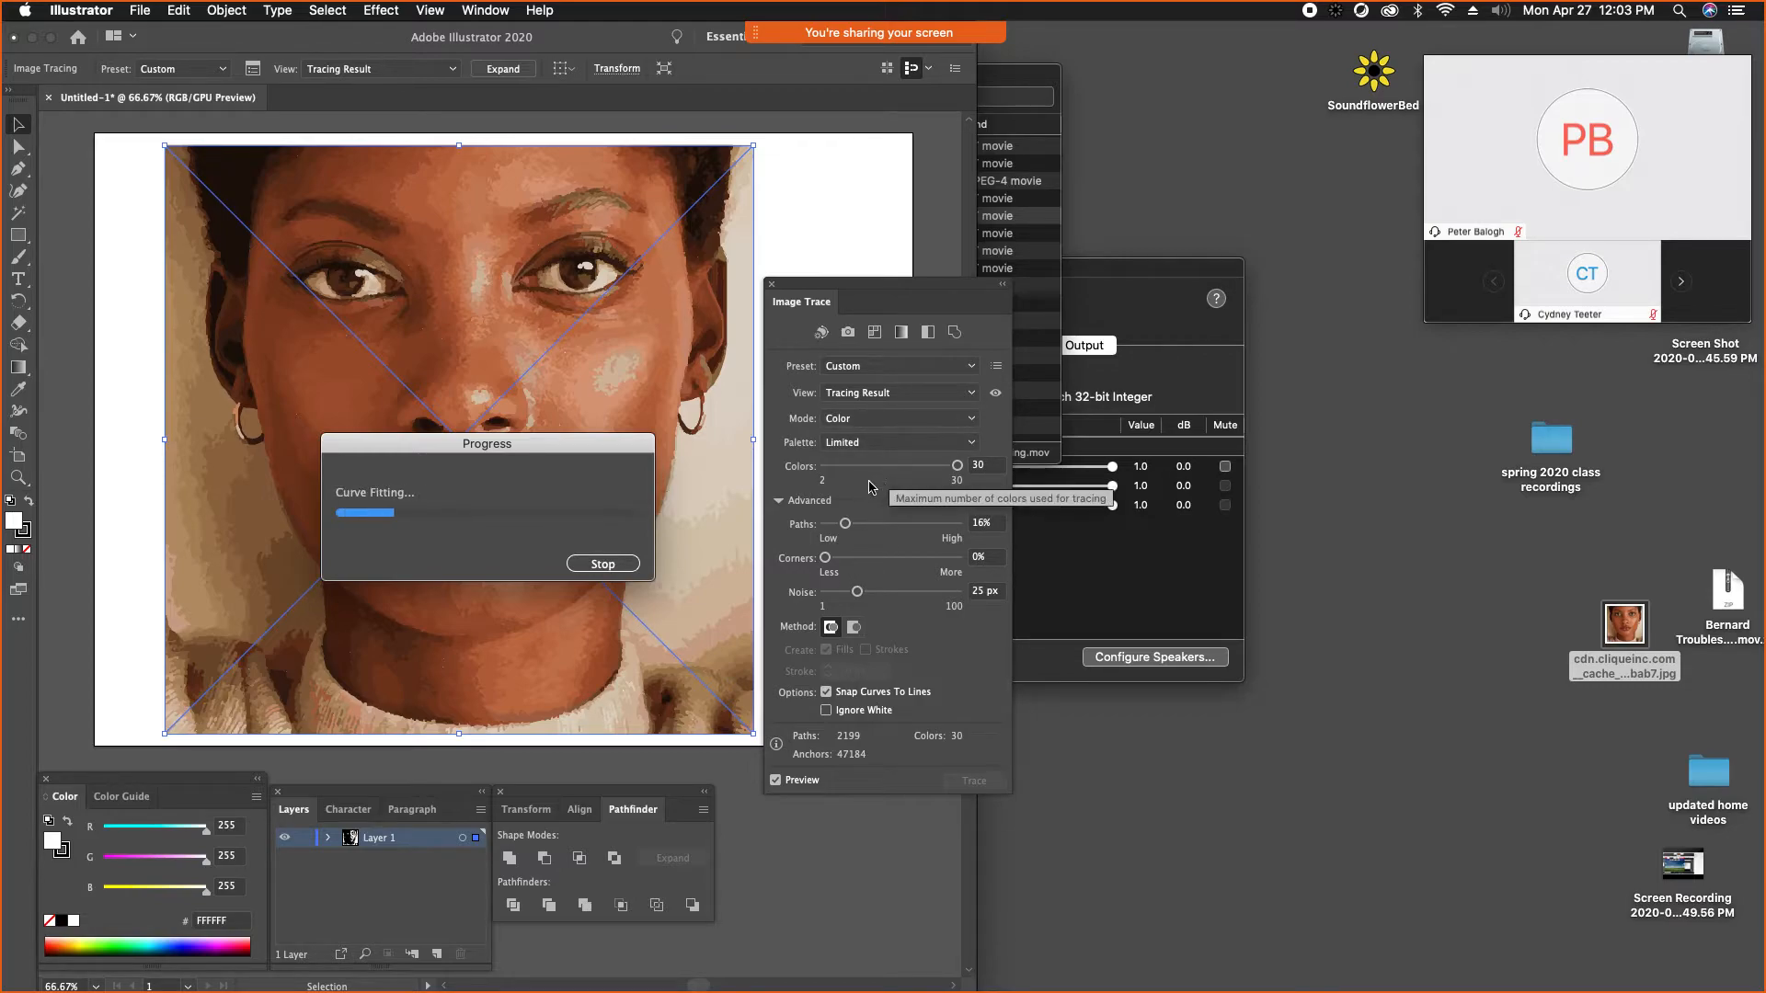
left_click(955, 467)
left_click_drag(955, 471, 846, 474)
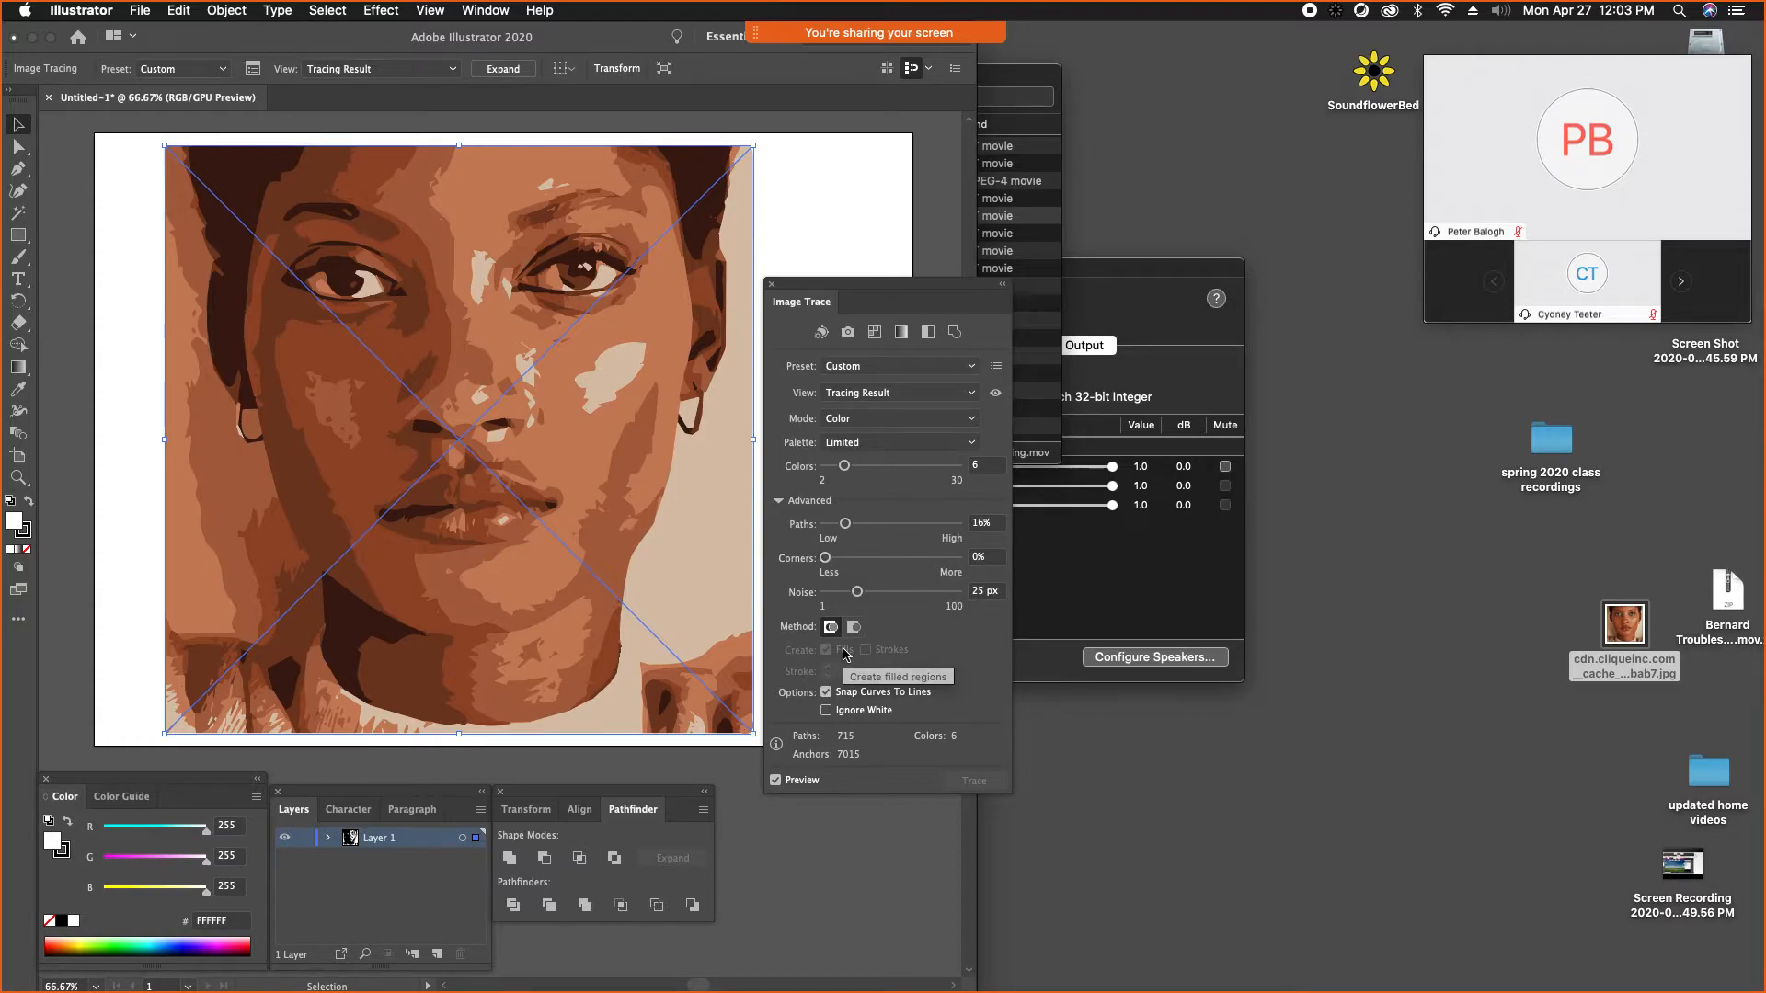
left_click_drag(855, 596, 886, 598)
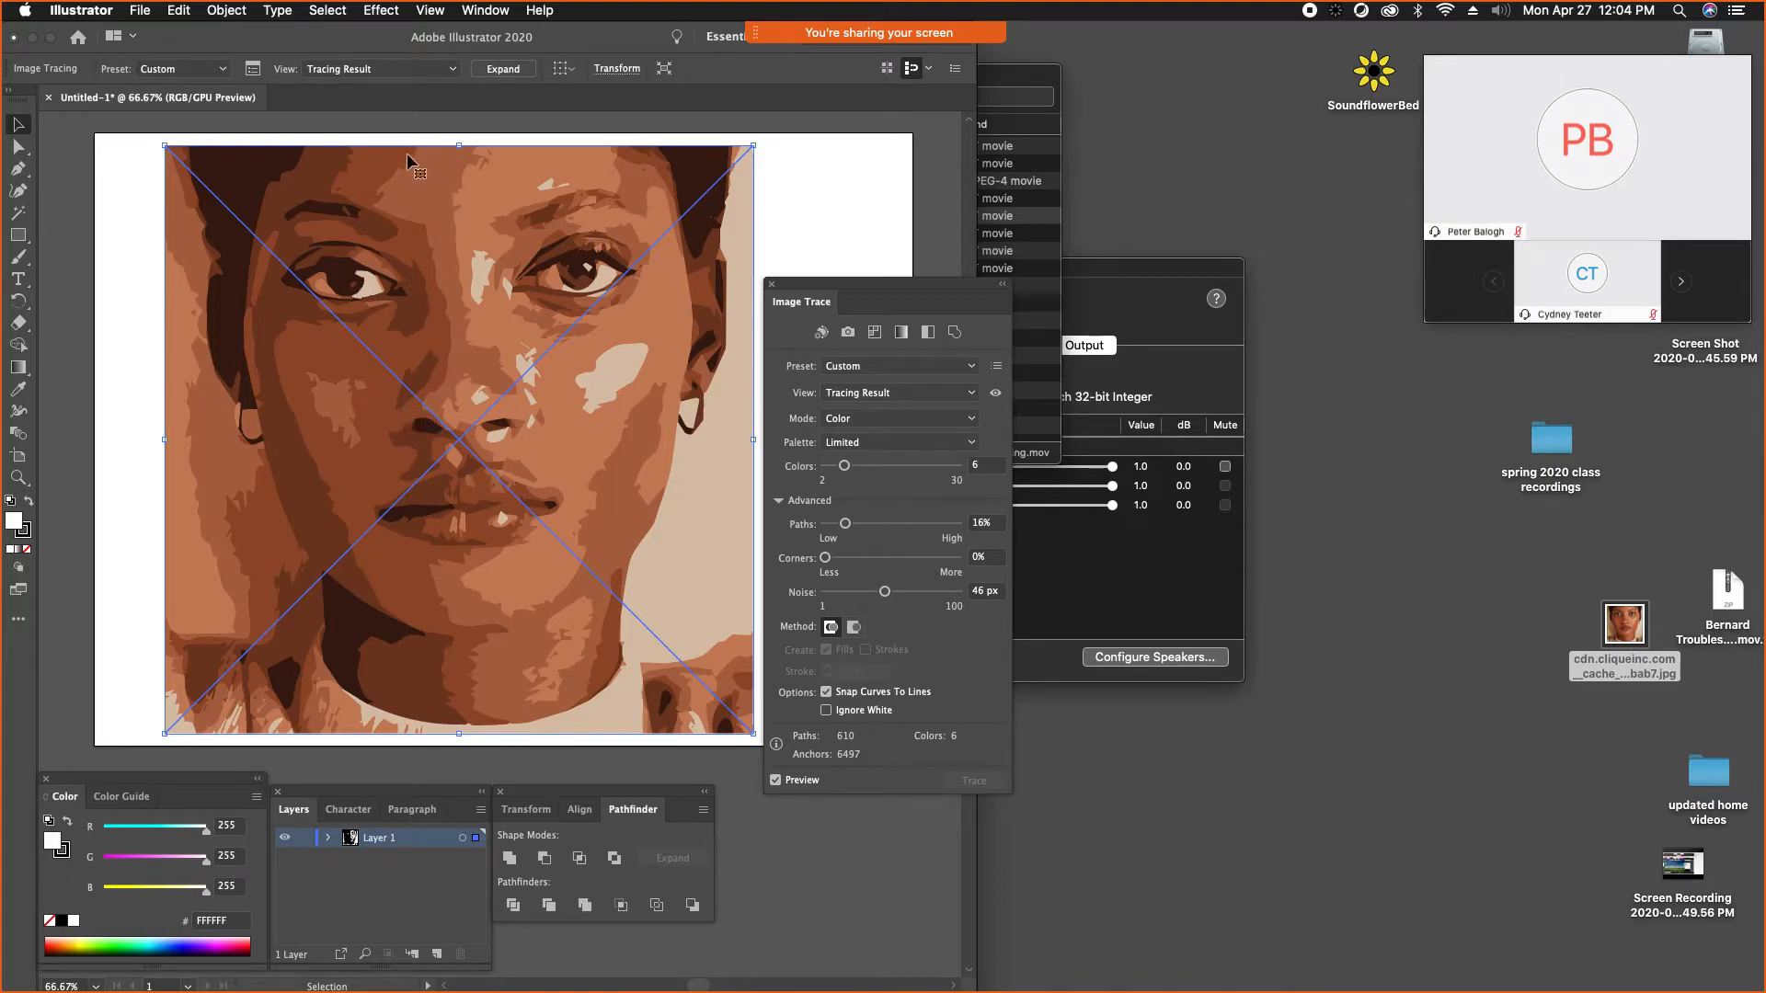
- Expand the traced portrait into vector paths, ungroup them and clear the selection
left_click(503, 69)
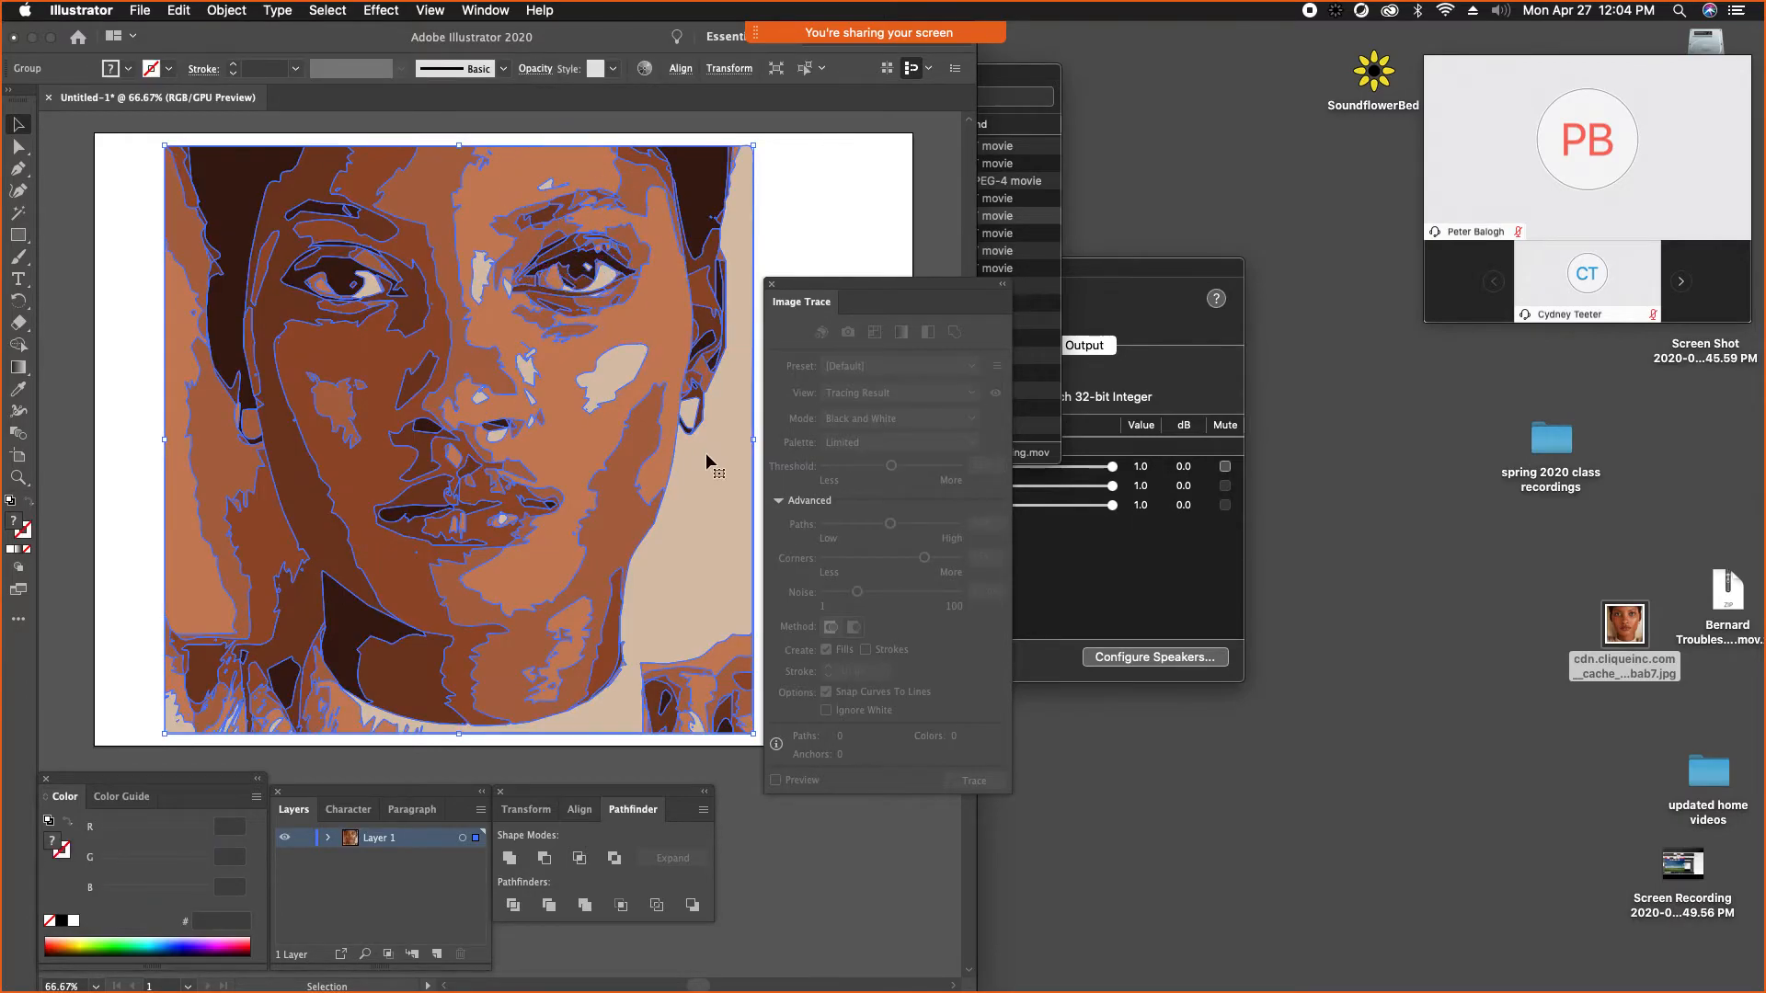
left_click(797, 182)
left_click(466, 225)
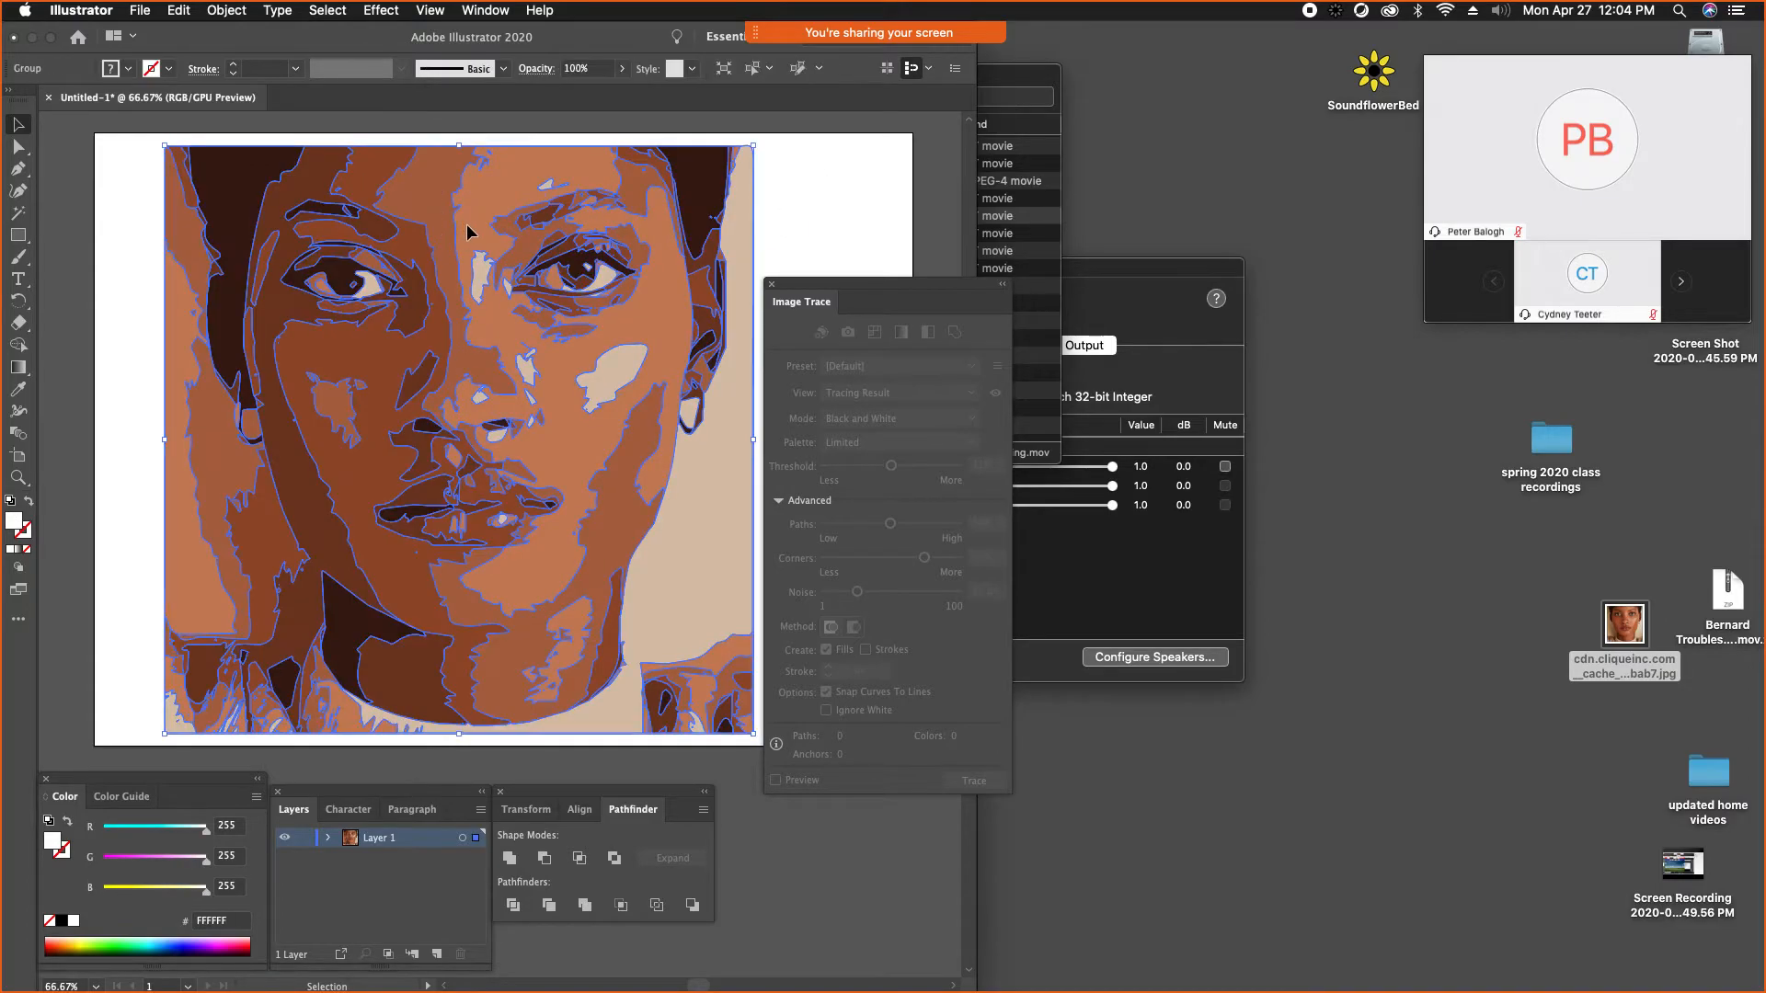
left_click(227, 11)
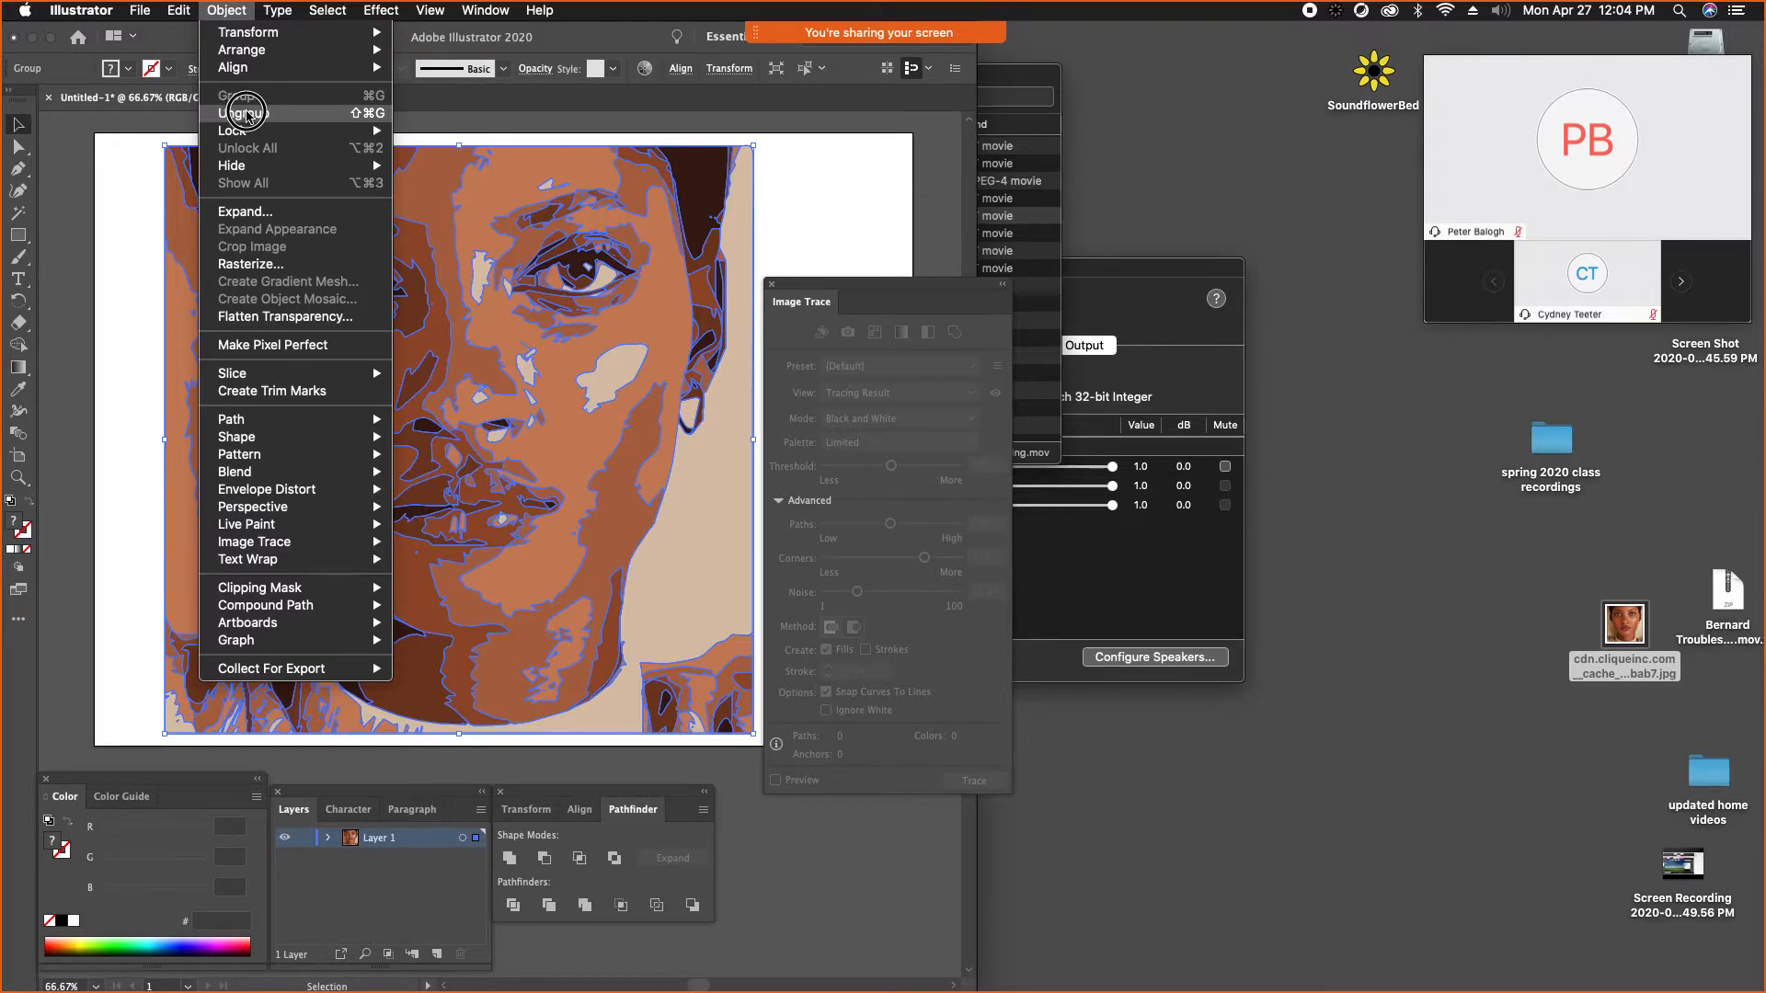
left_click(255, 116)
left_click(143, 202)
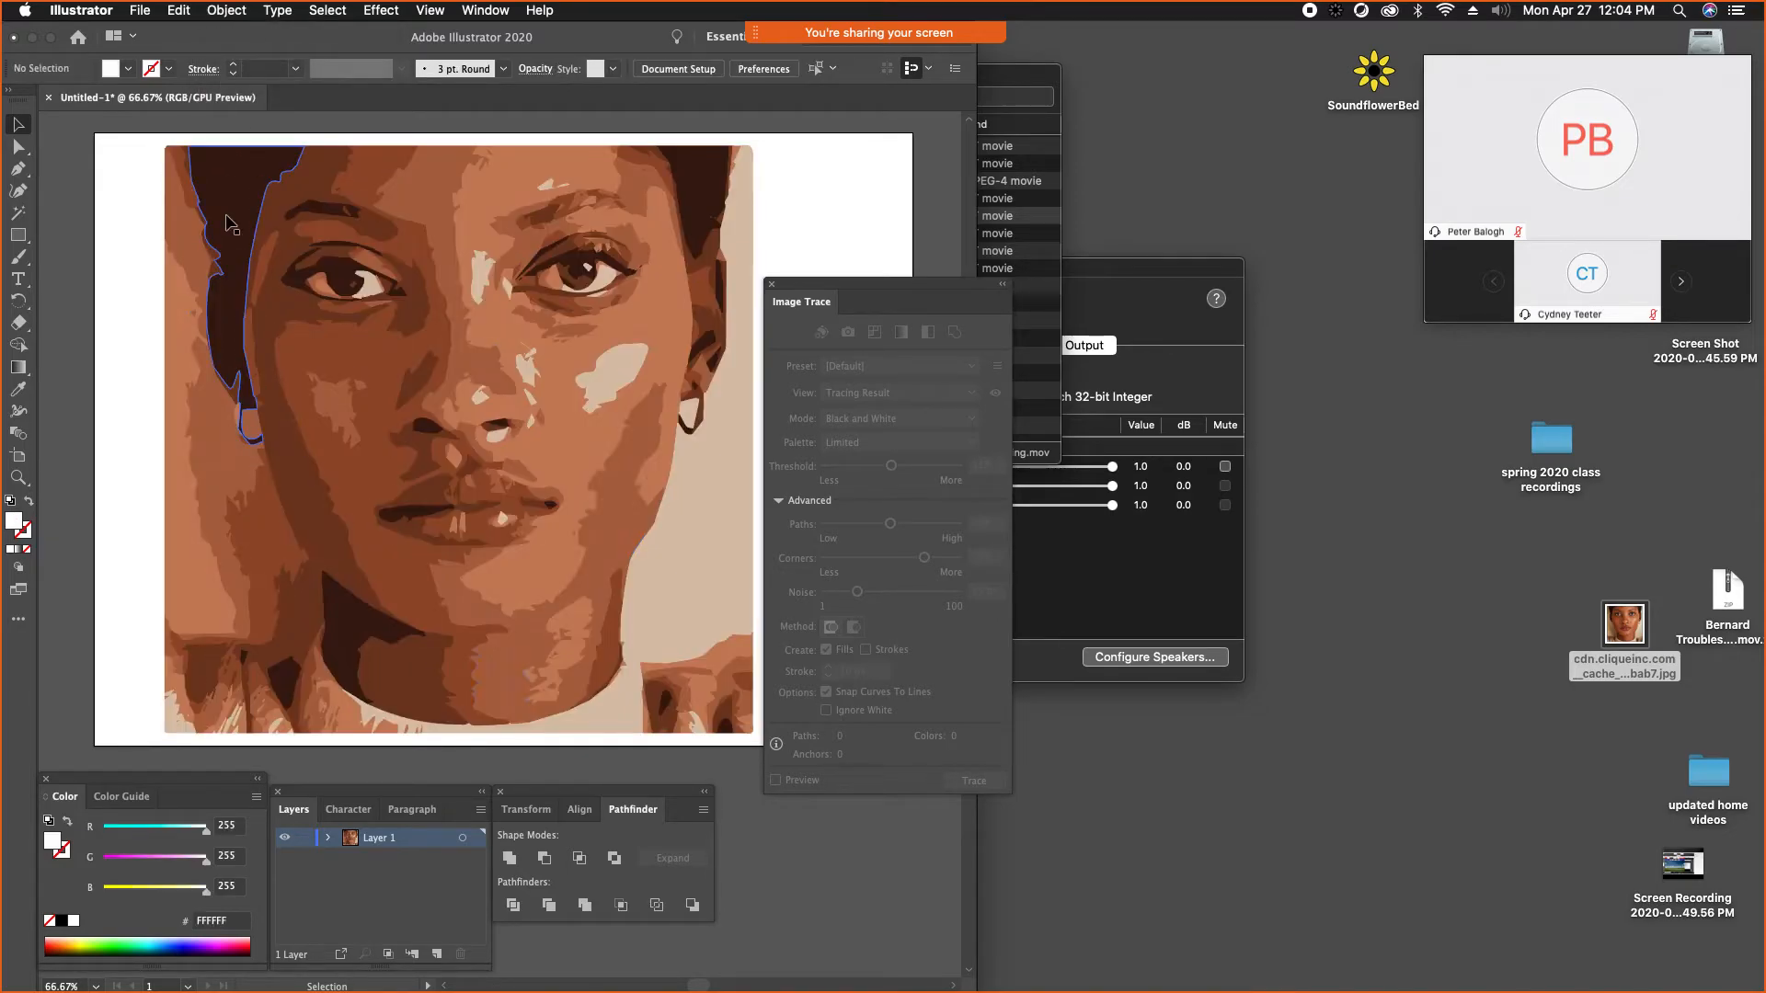
- Select individual color shapes of the face, background and neck one at a time to examine their outlines
left_click(496, 405)
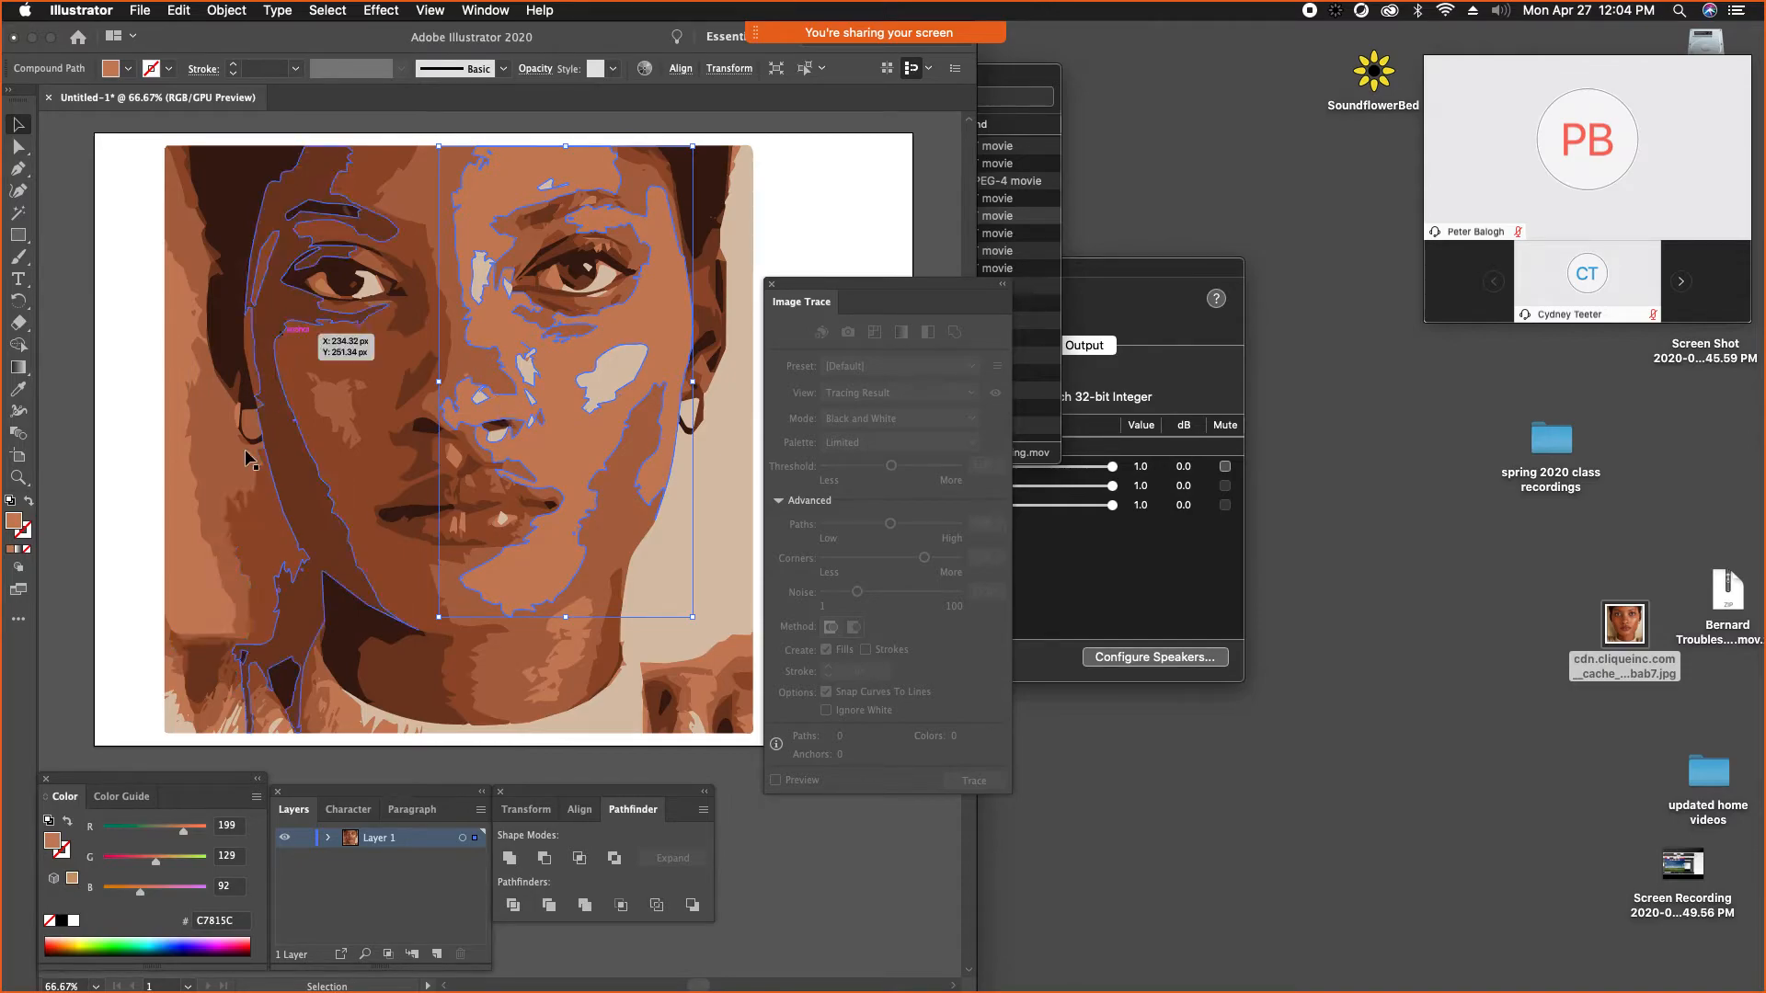
left_click(189, 538)
left_click(432, 666)
left_click(397, 598)
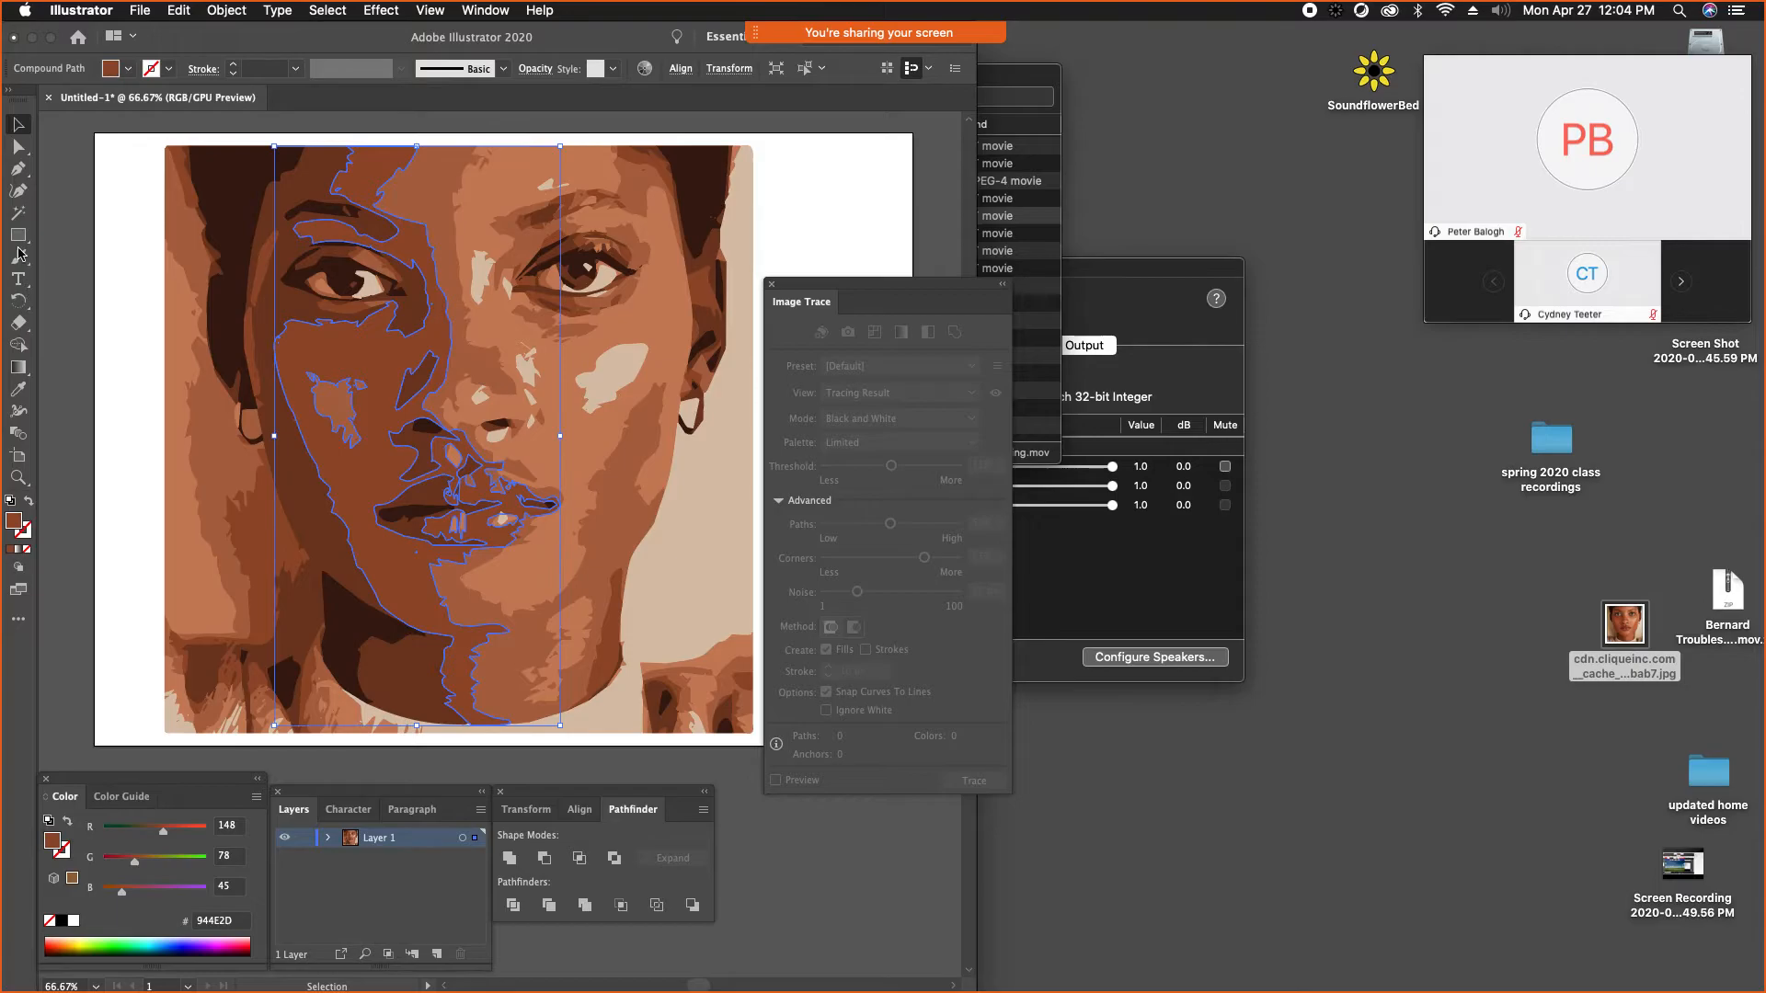
- Select the darkest brown shapes by fill color with the Magic Wand and choose the High Contrast 4 color harmony
left_click(20, 216)
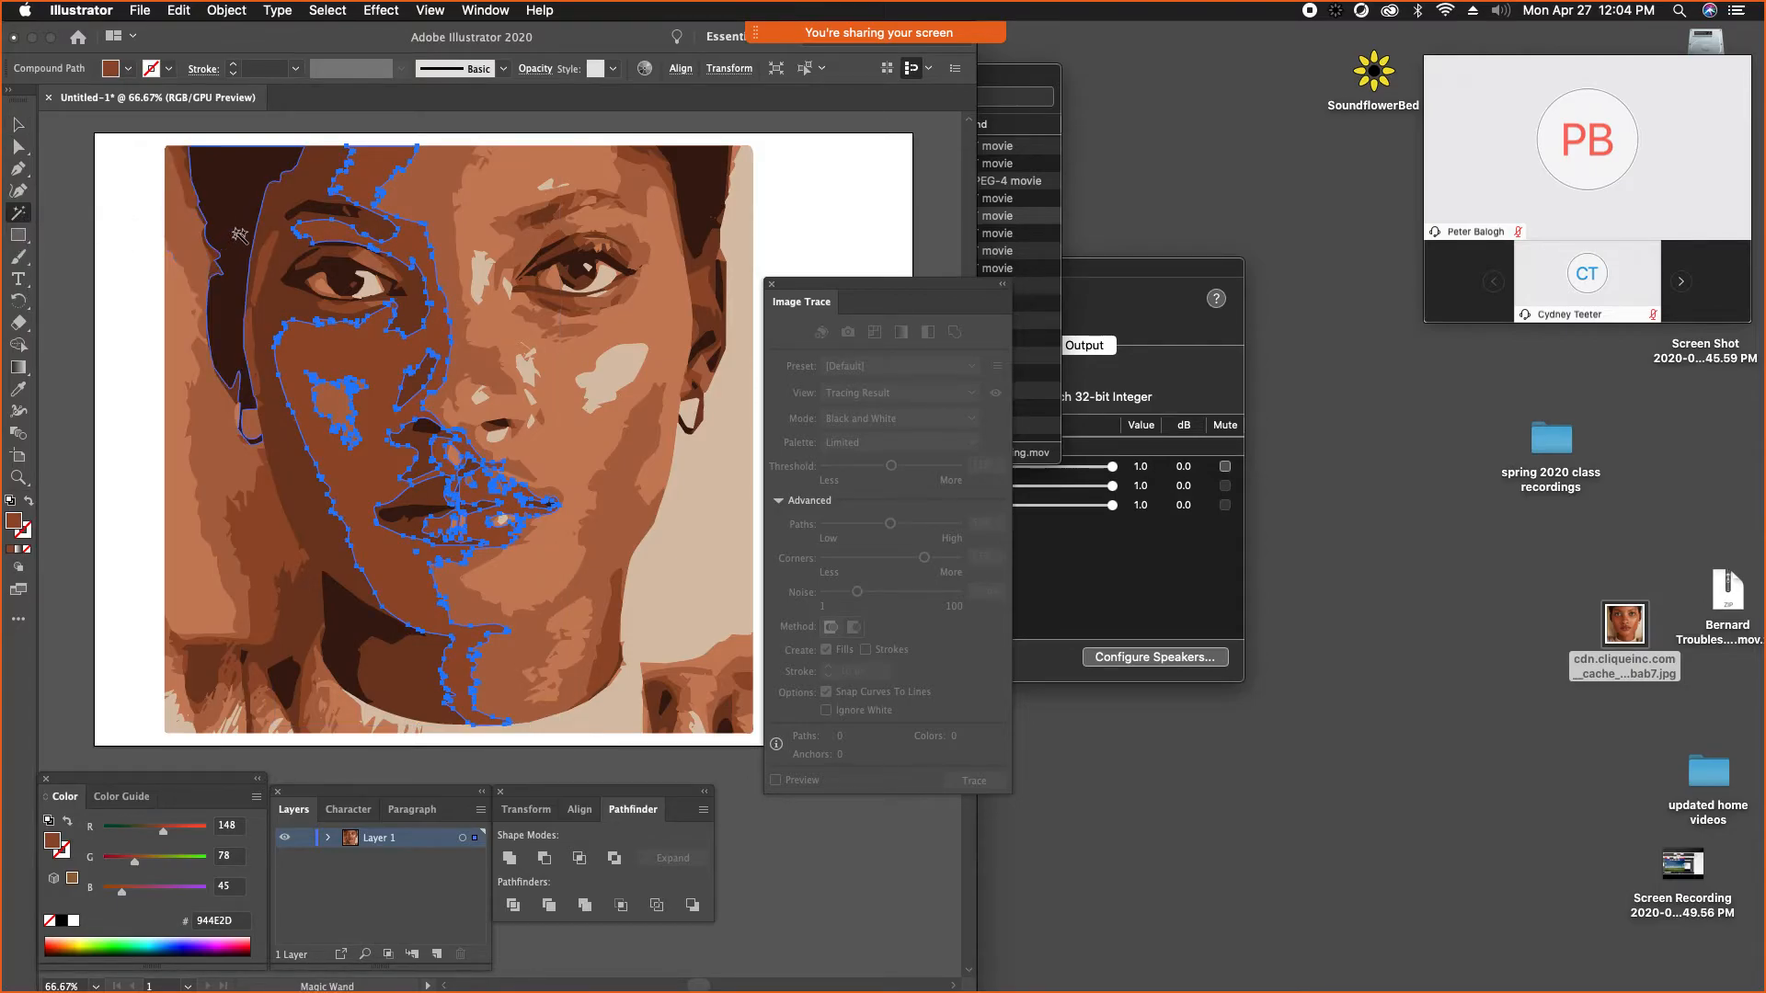
left_click(701, 195)
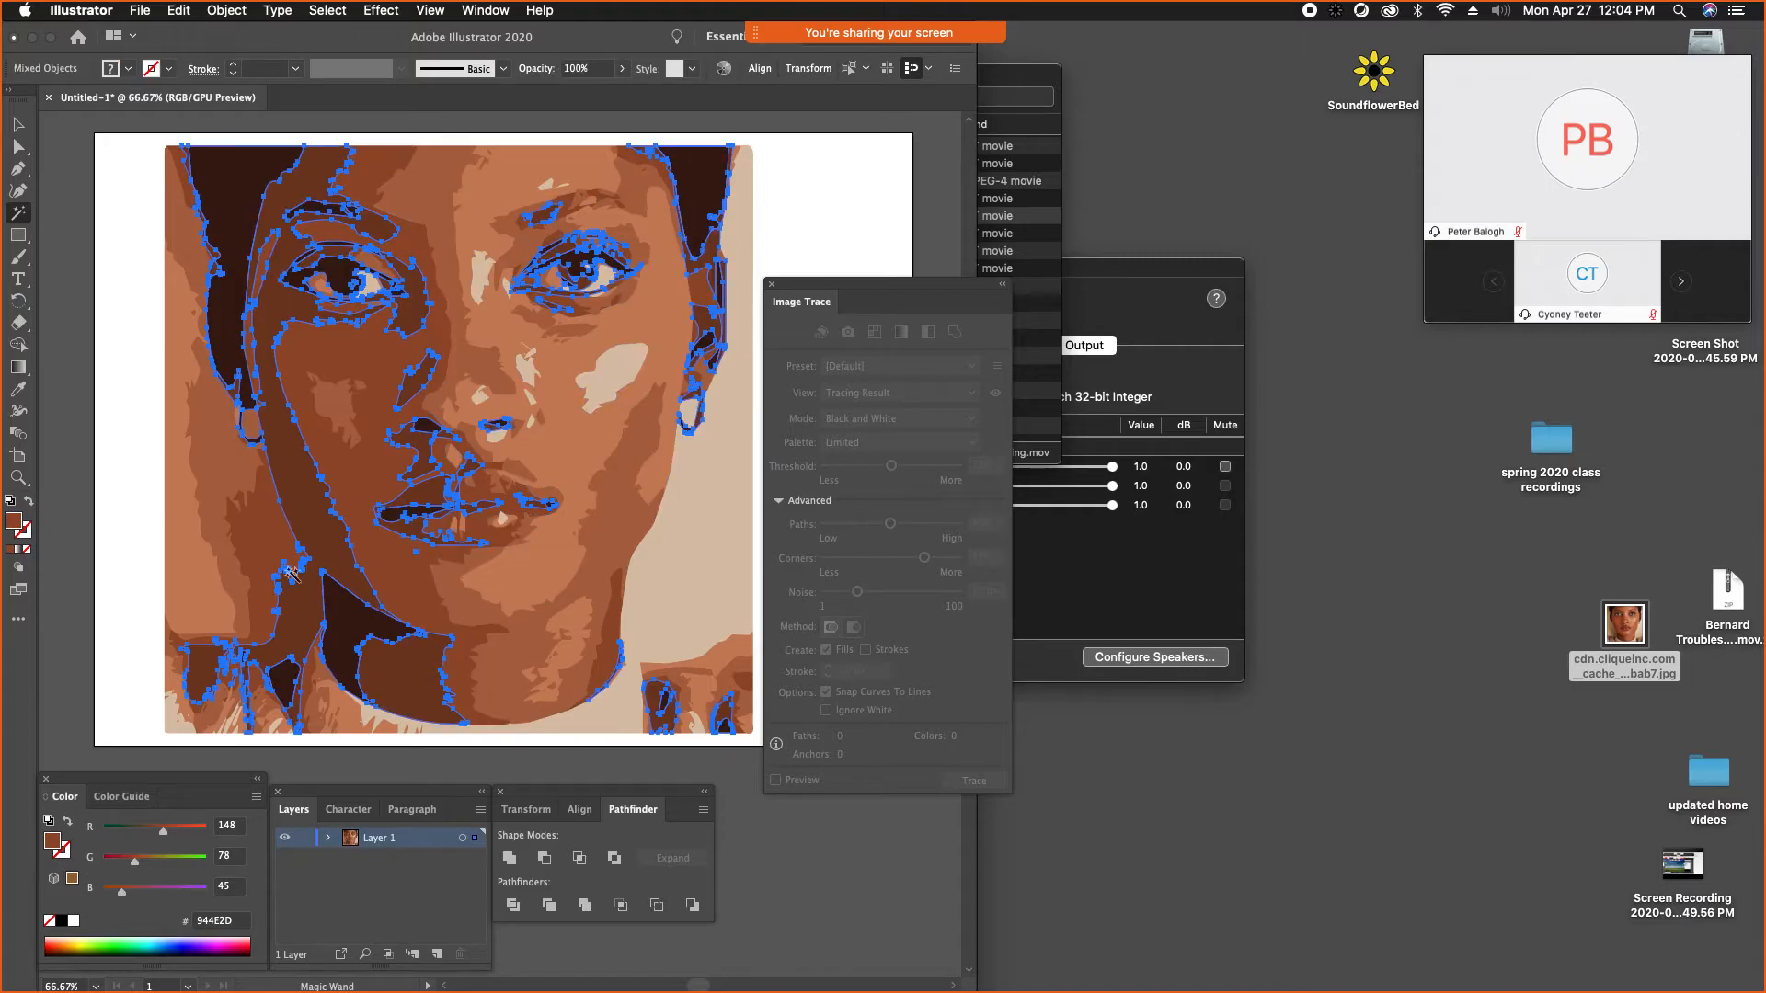
left_click(123, 797)
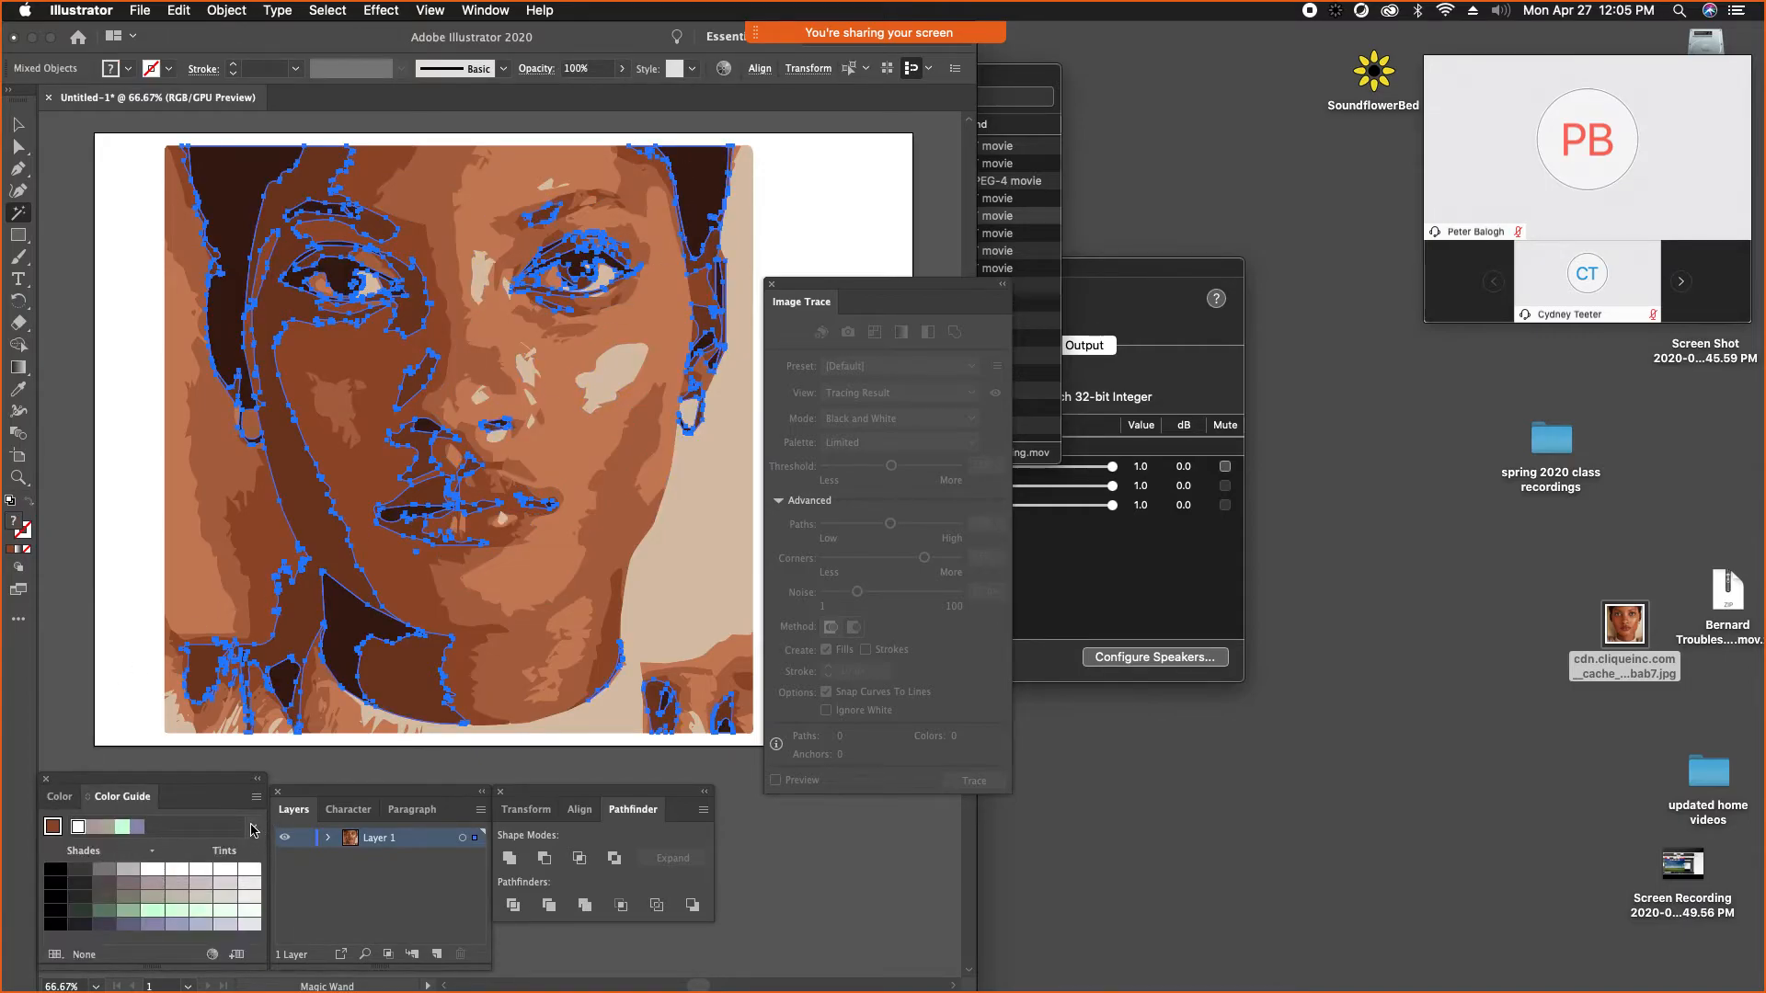
left_click(253, 828)
left_click(81, 783)
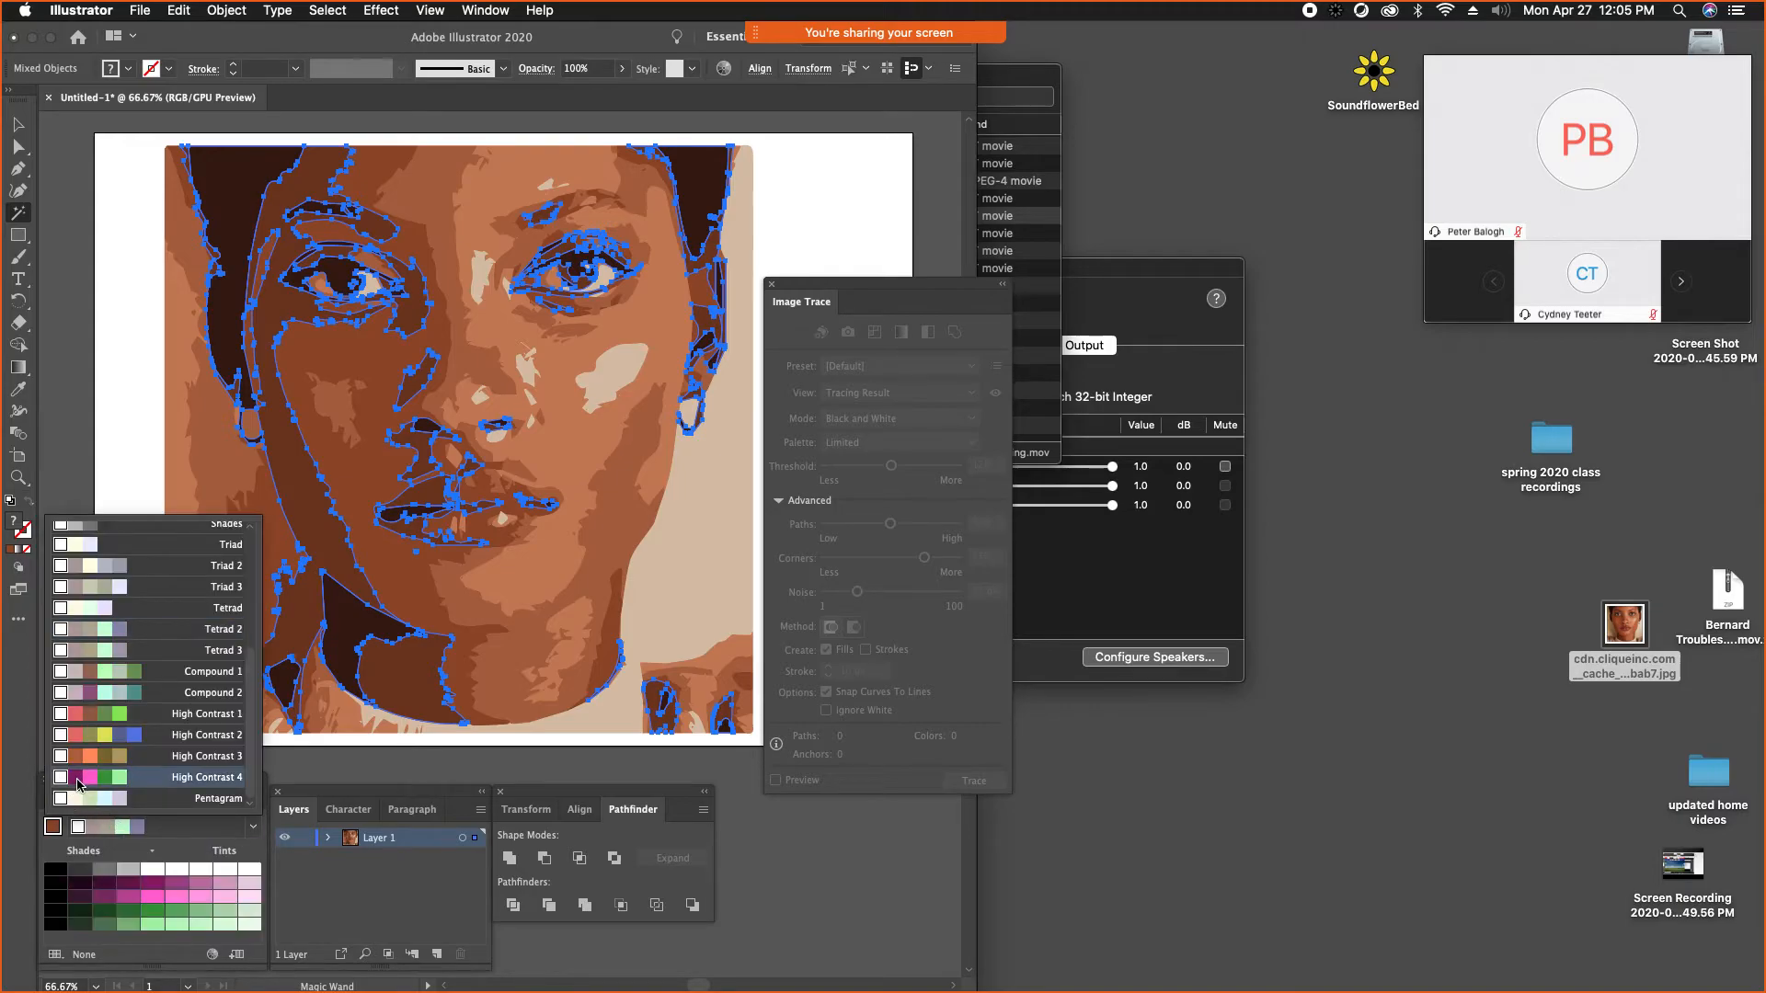
- Recolor the selected dark shapes deep violet, updating the color harmony from a magenta-purple base color
left_click(151, 884)
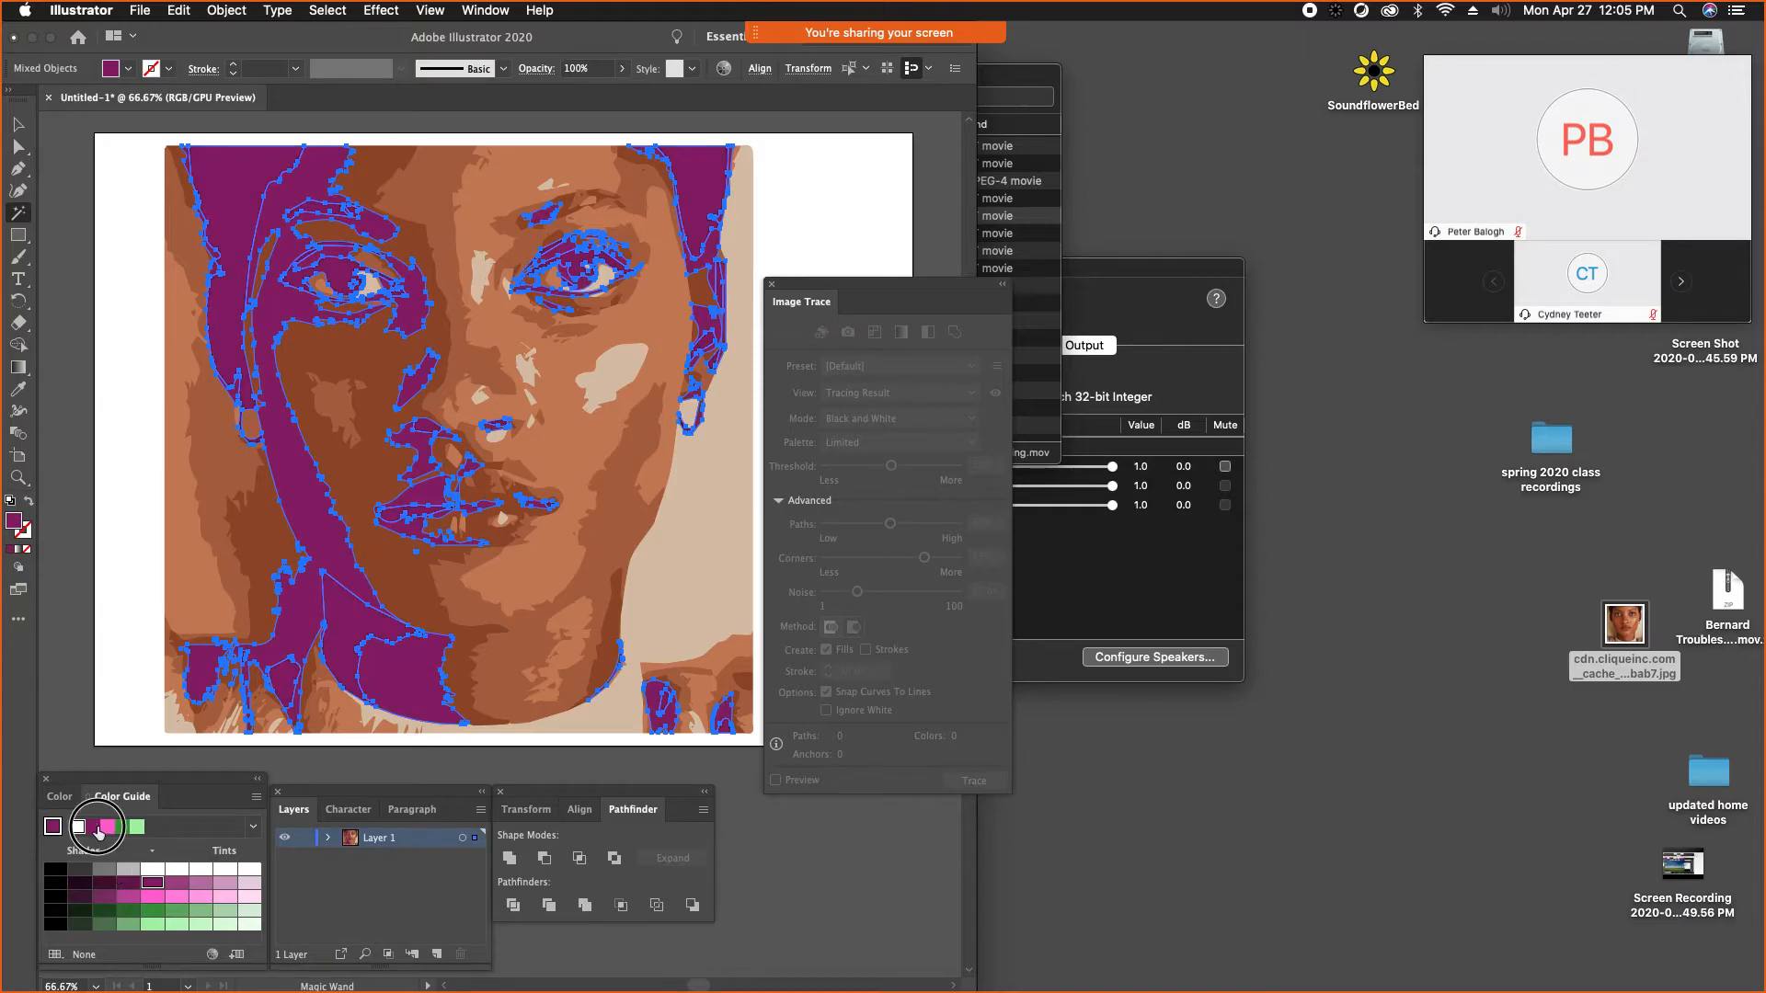
left_click(80, 829)
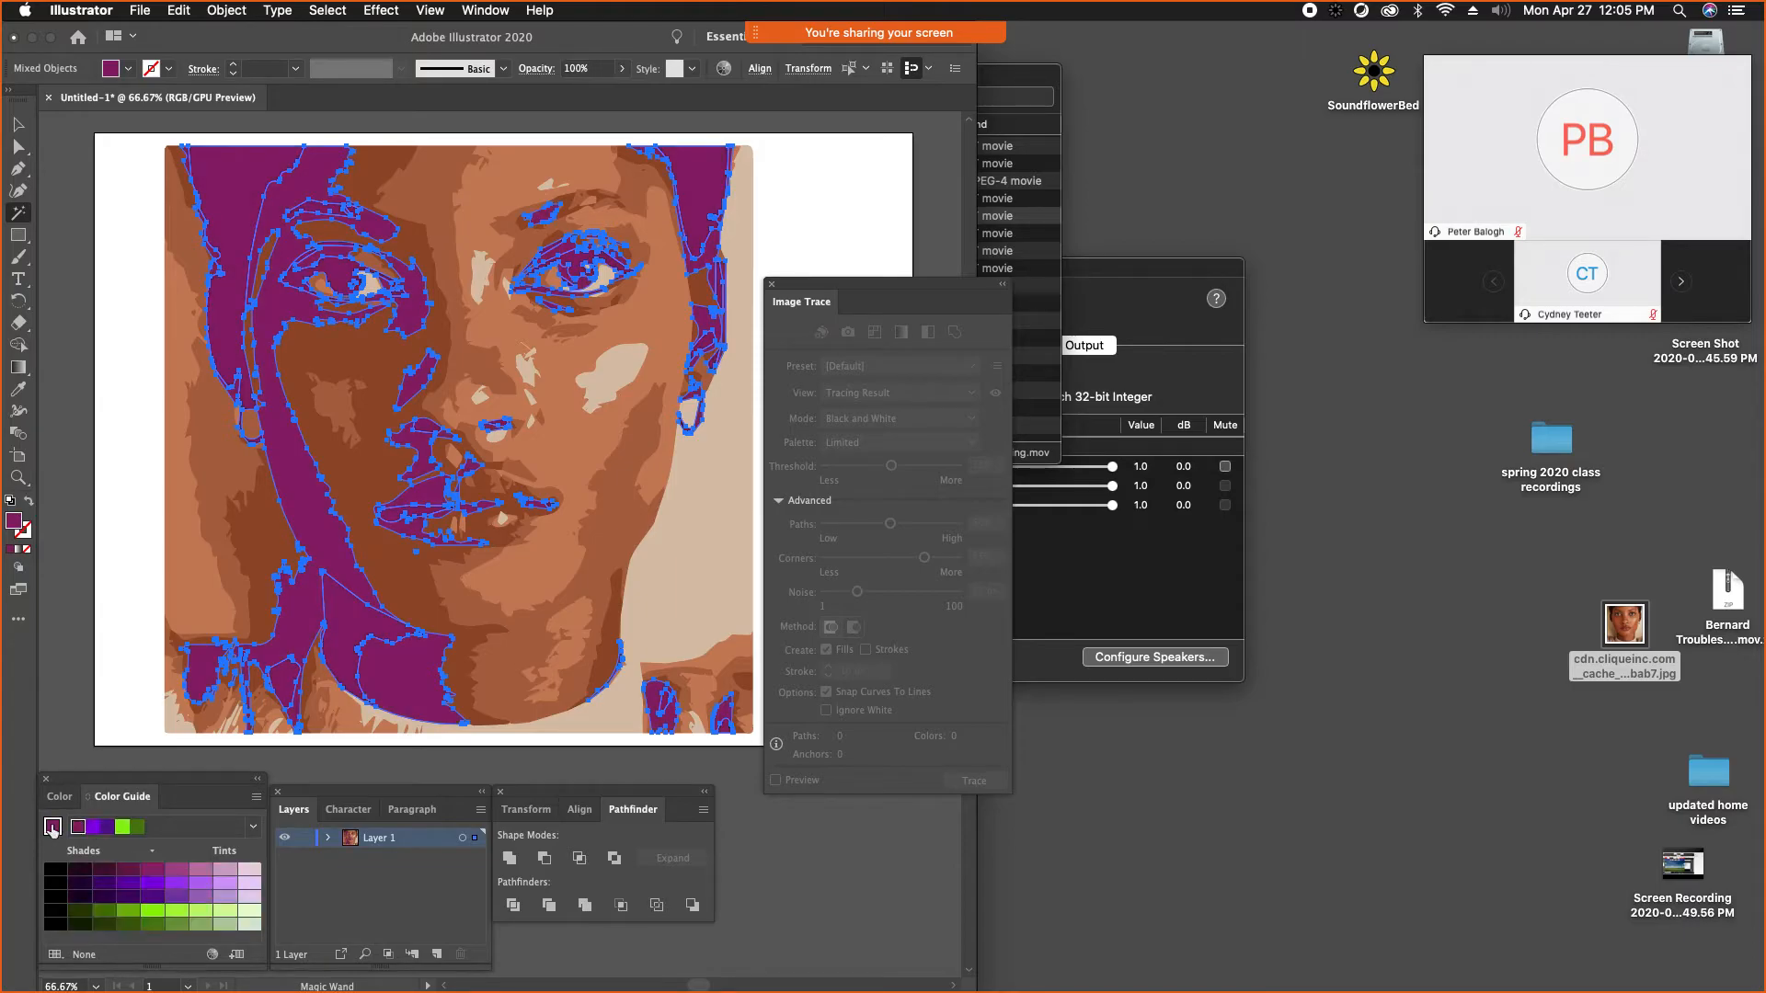
left_click(106, 827)
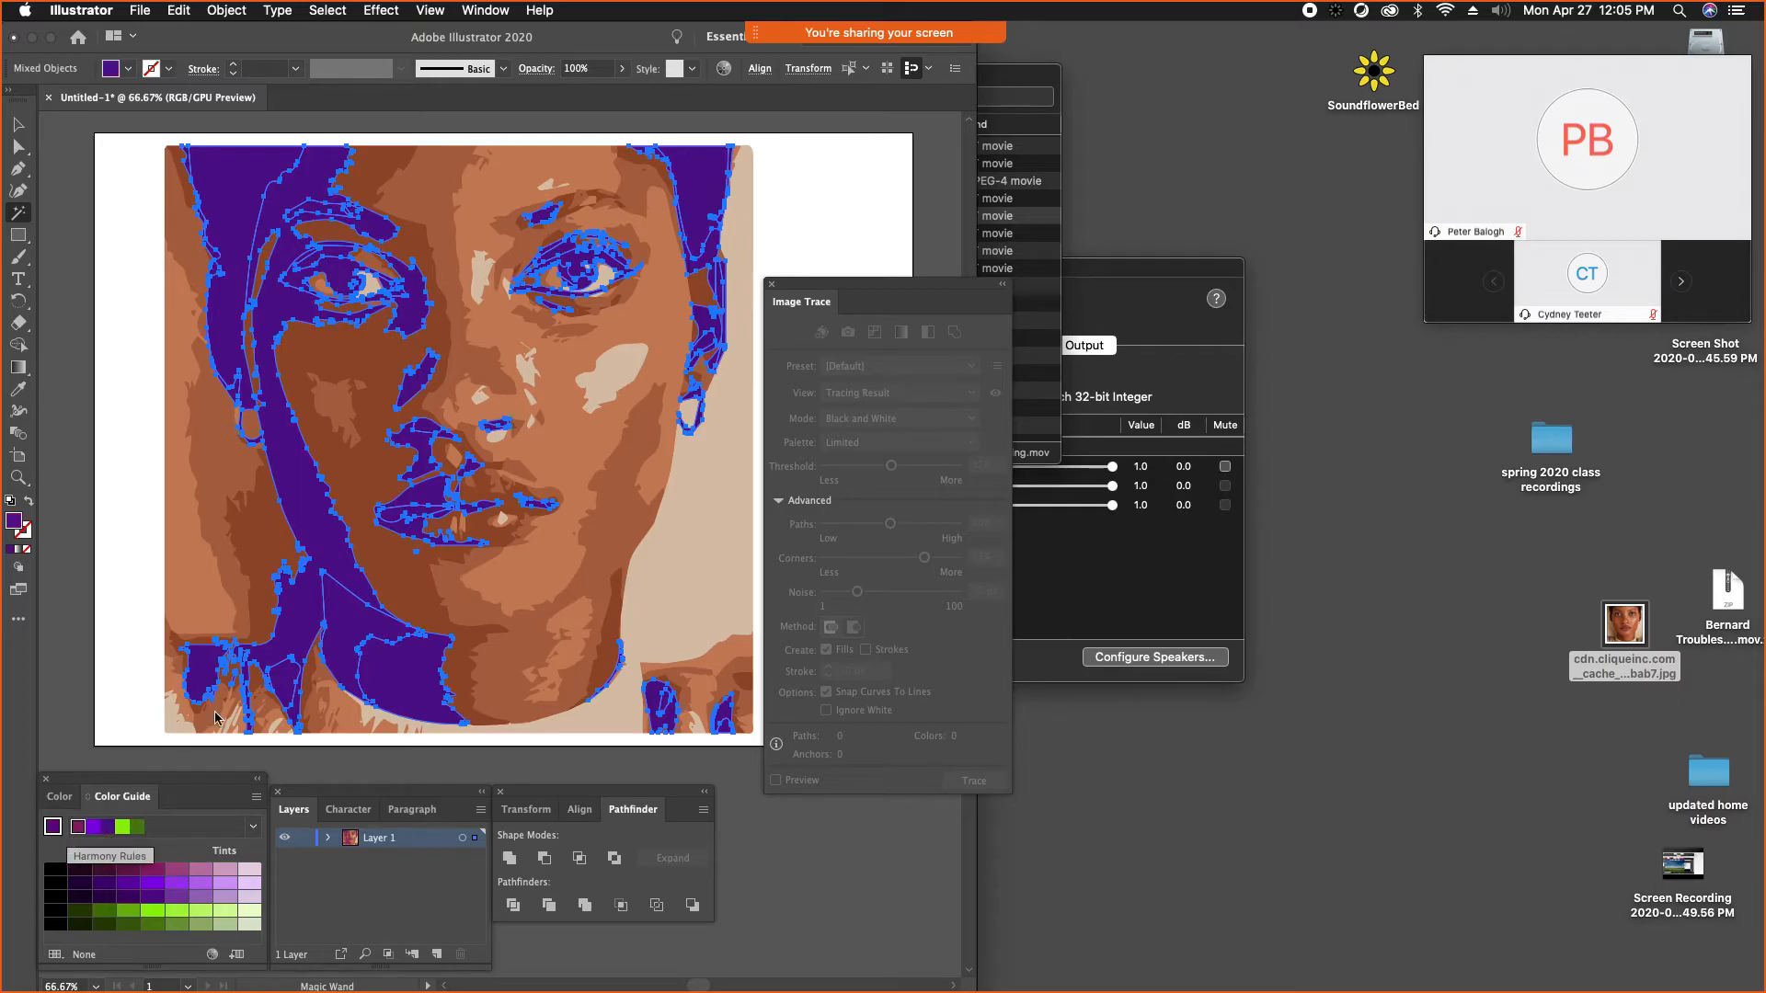
- Try to recolor the brown midtone shapes bright violet and undo that fill
left_click(363, 494, "shift")
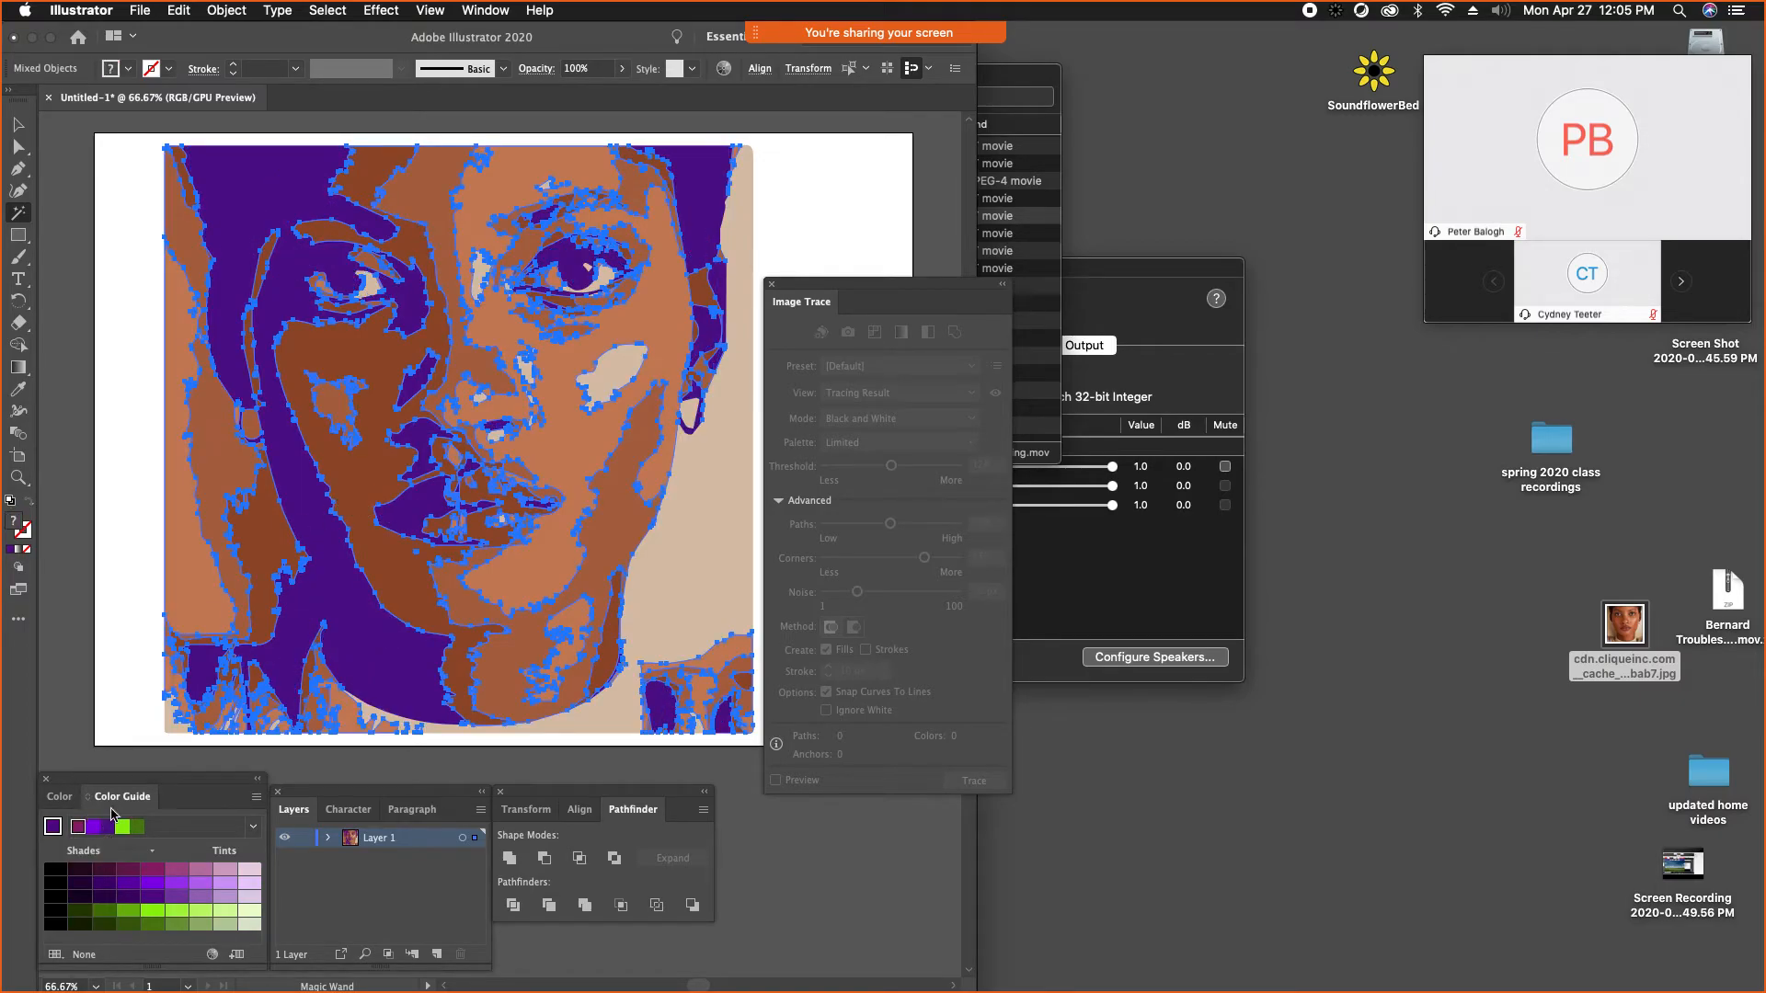
left_click(94, 830)
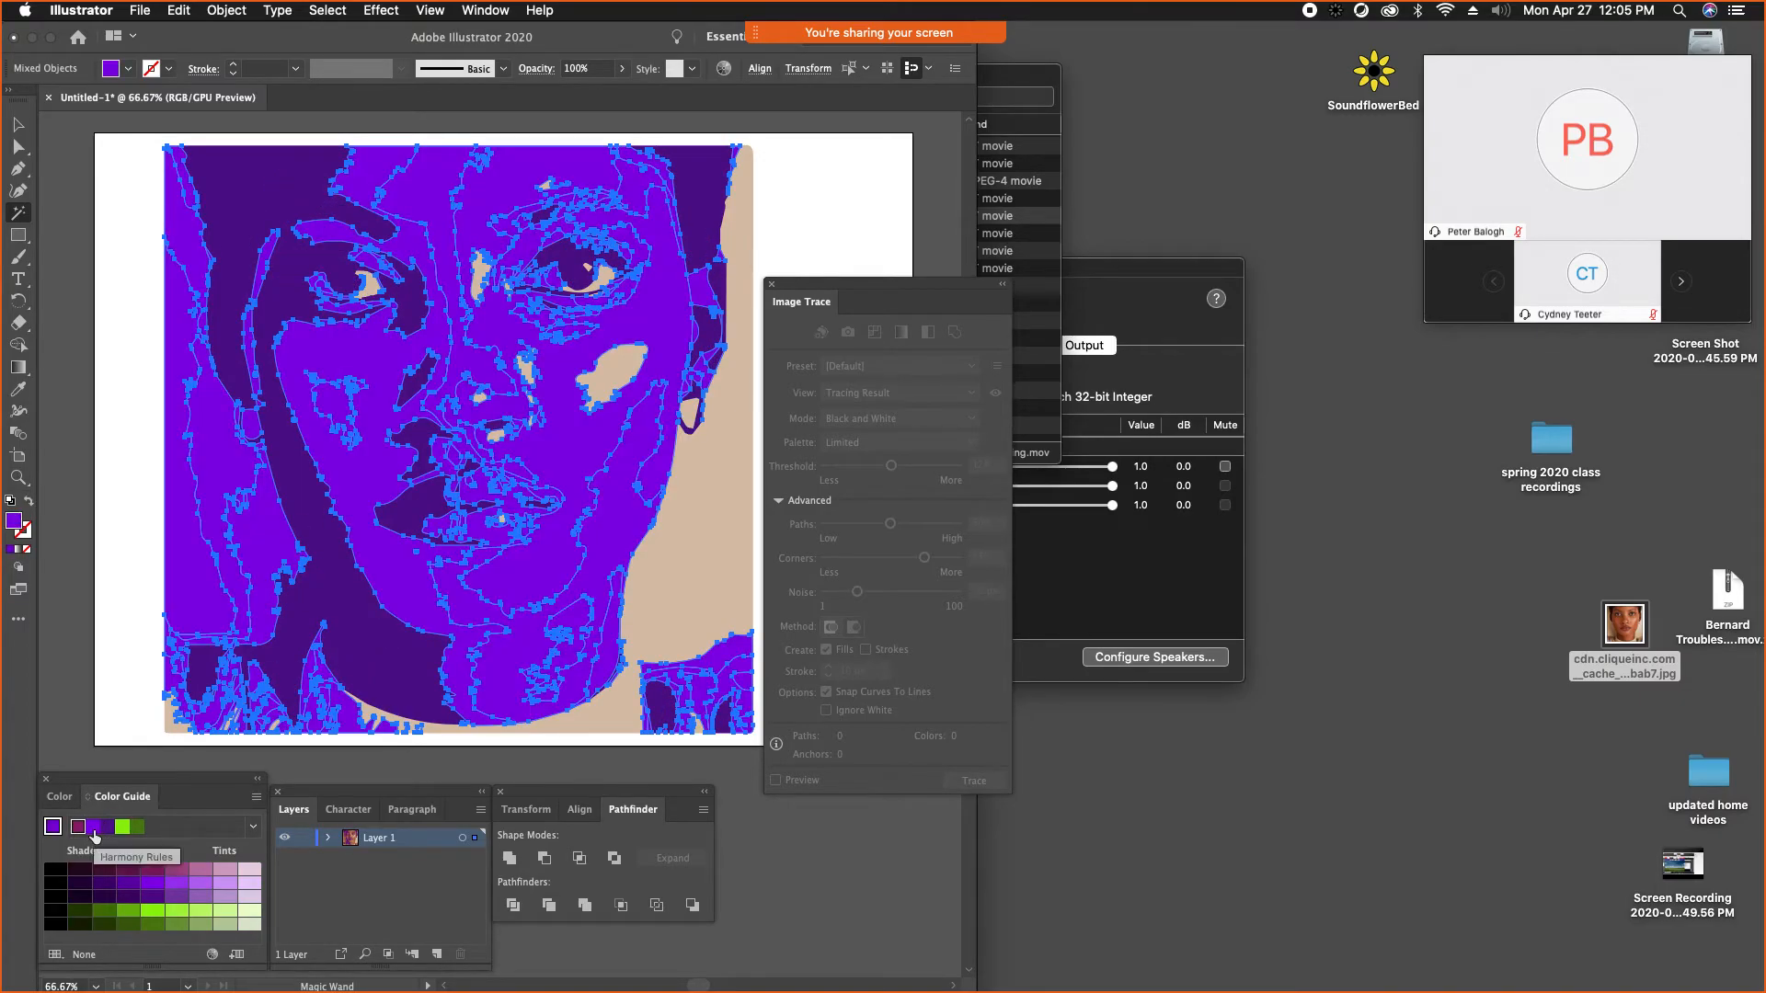
key("cmd+z")
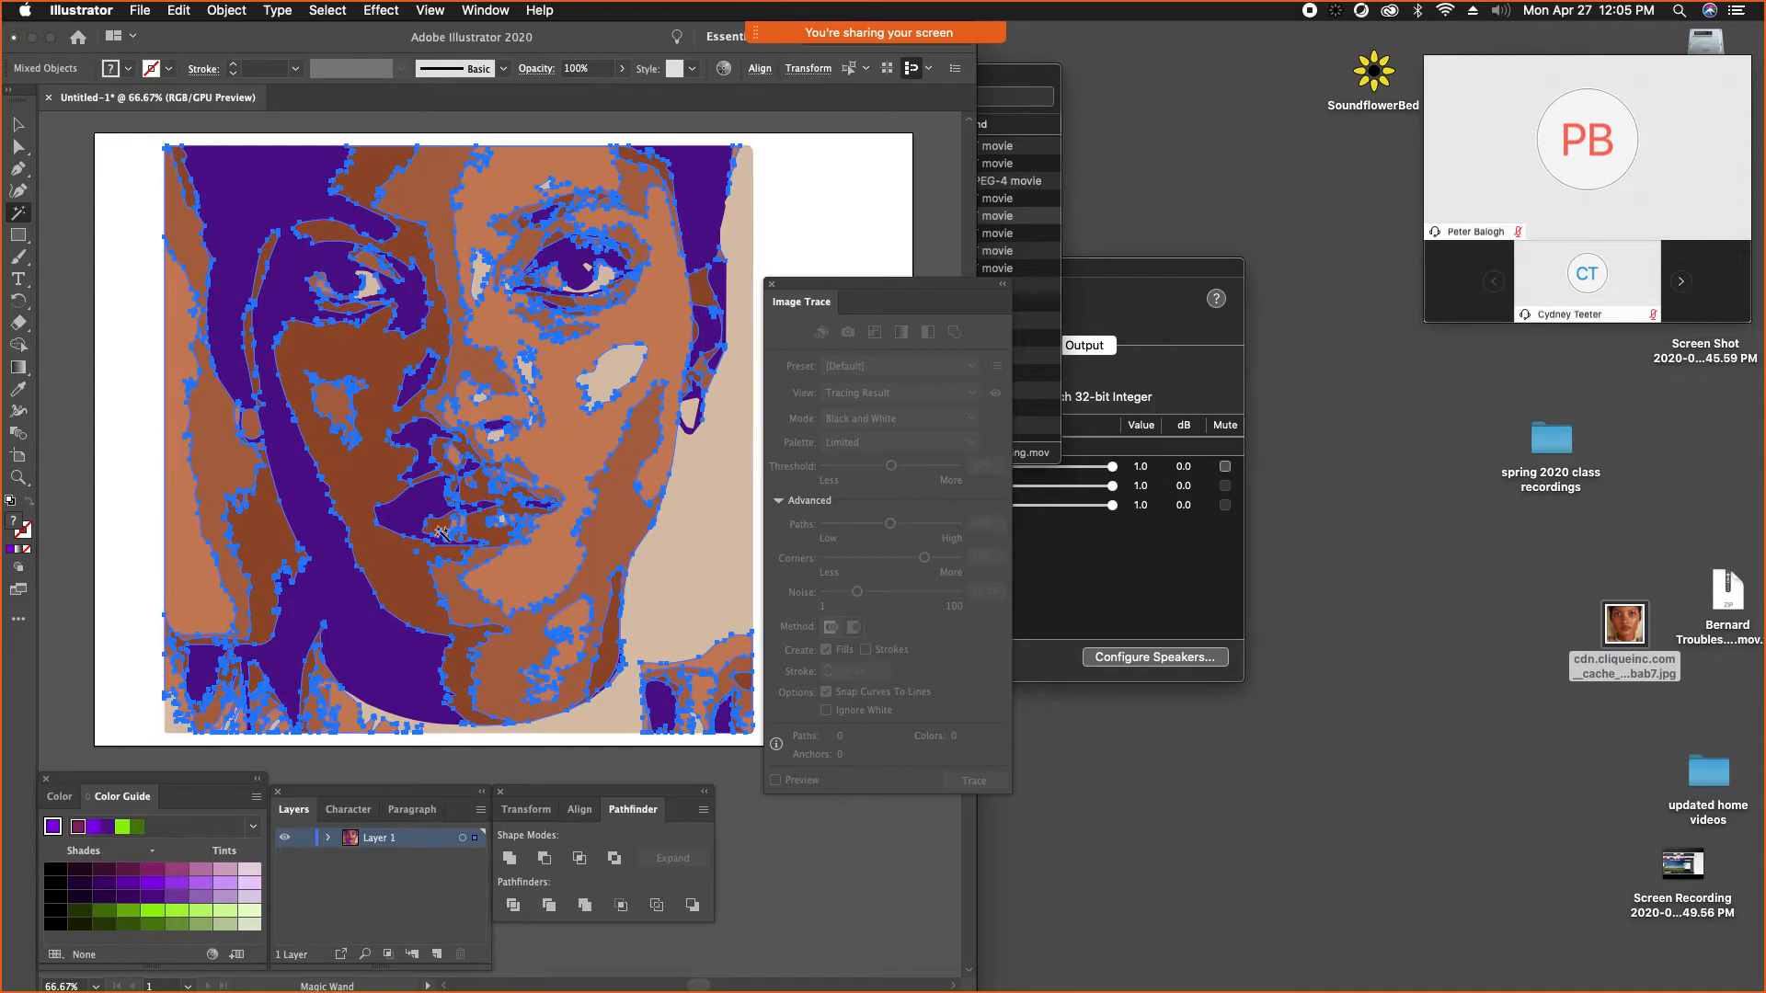
- Lower the Magic Wand's Fill Color tolerance slightly and clear the selection
double_click(18, 214)
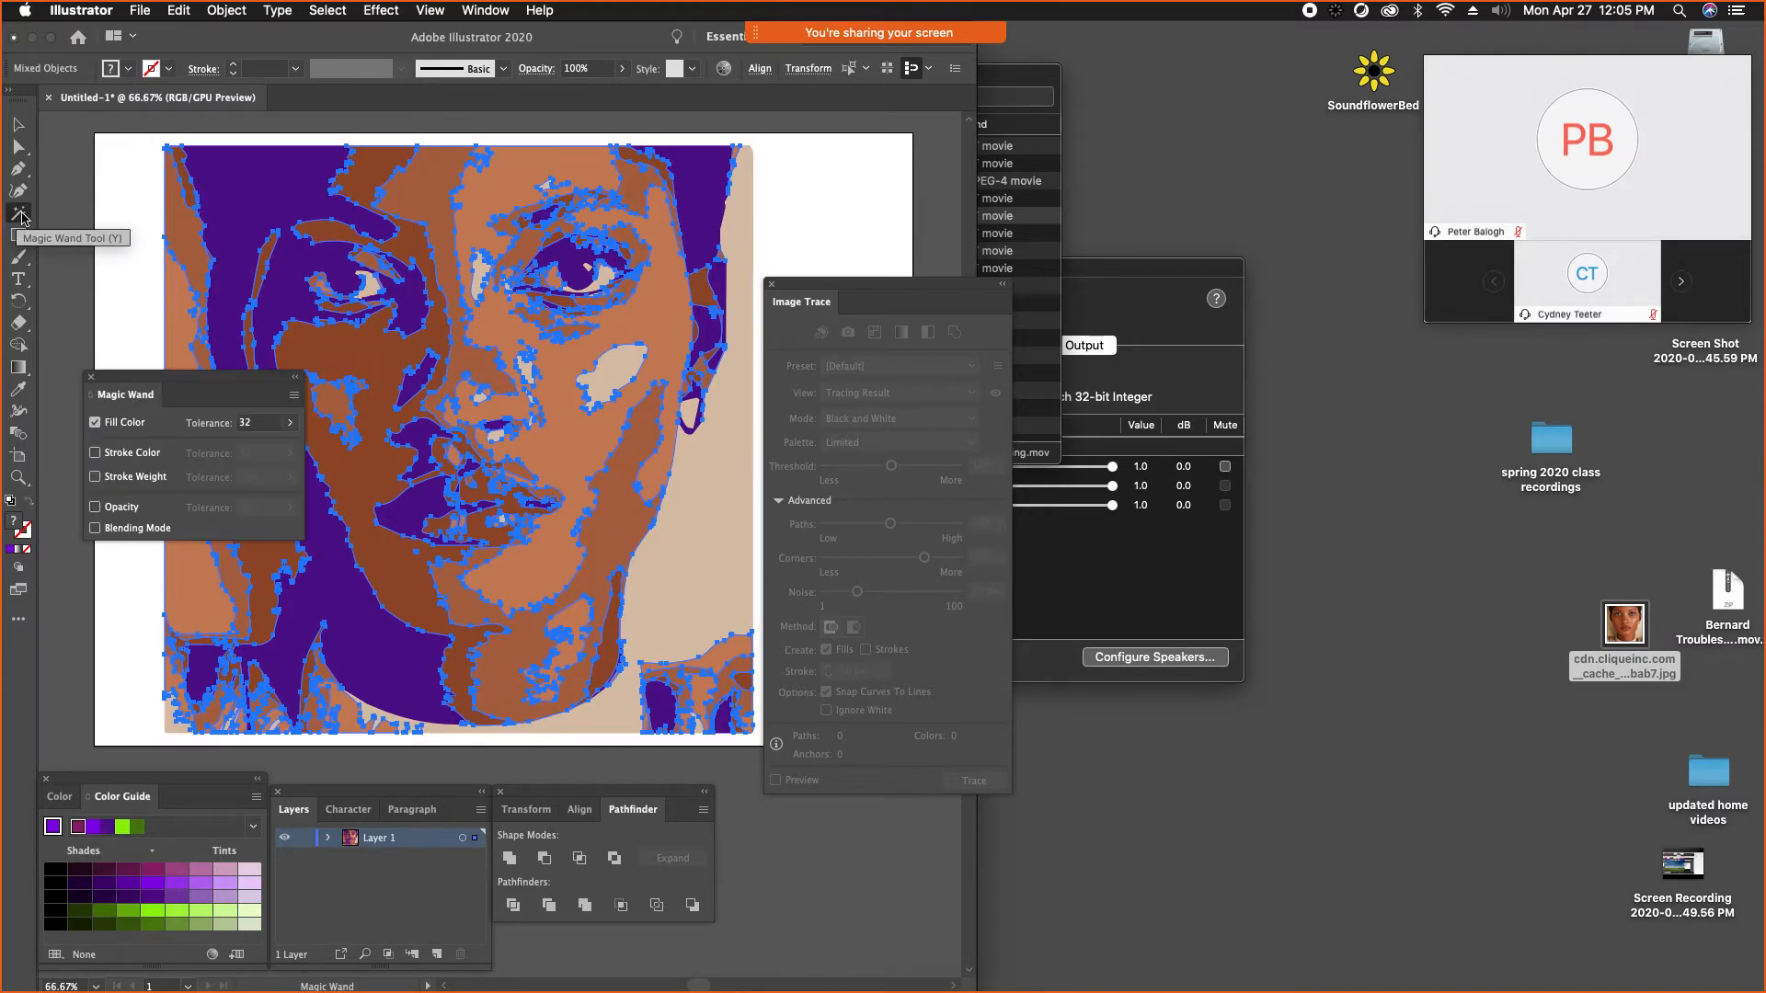
left_click(290, 423)
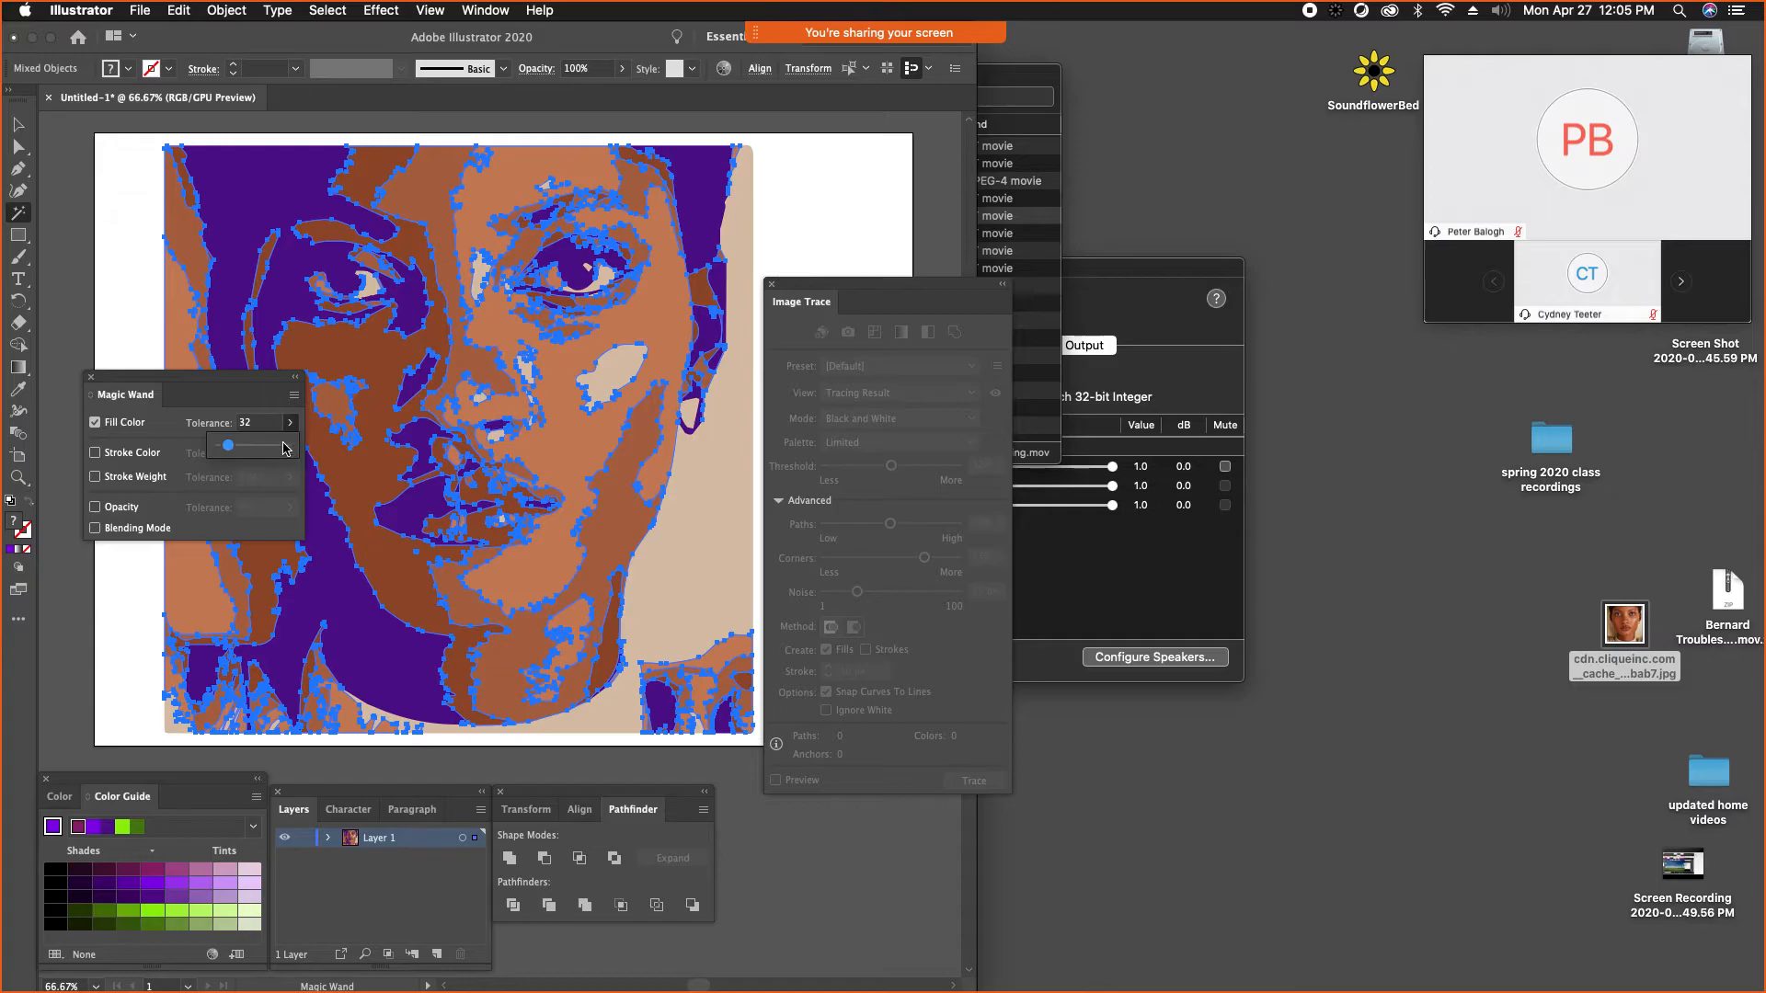
left_click_drag(229, 448, 220, 446)
left_click(91, 377)
left_click(109, 387)
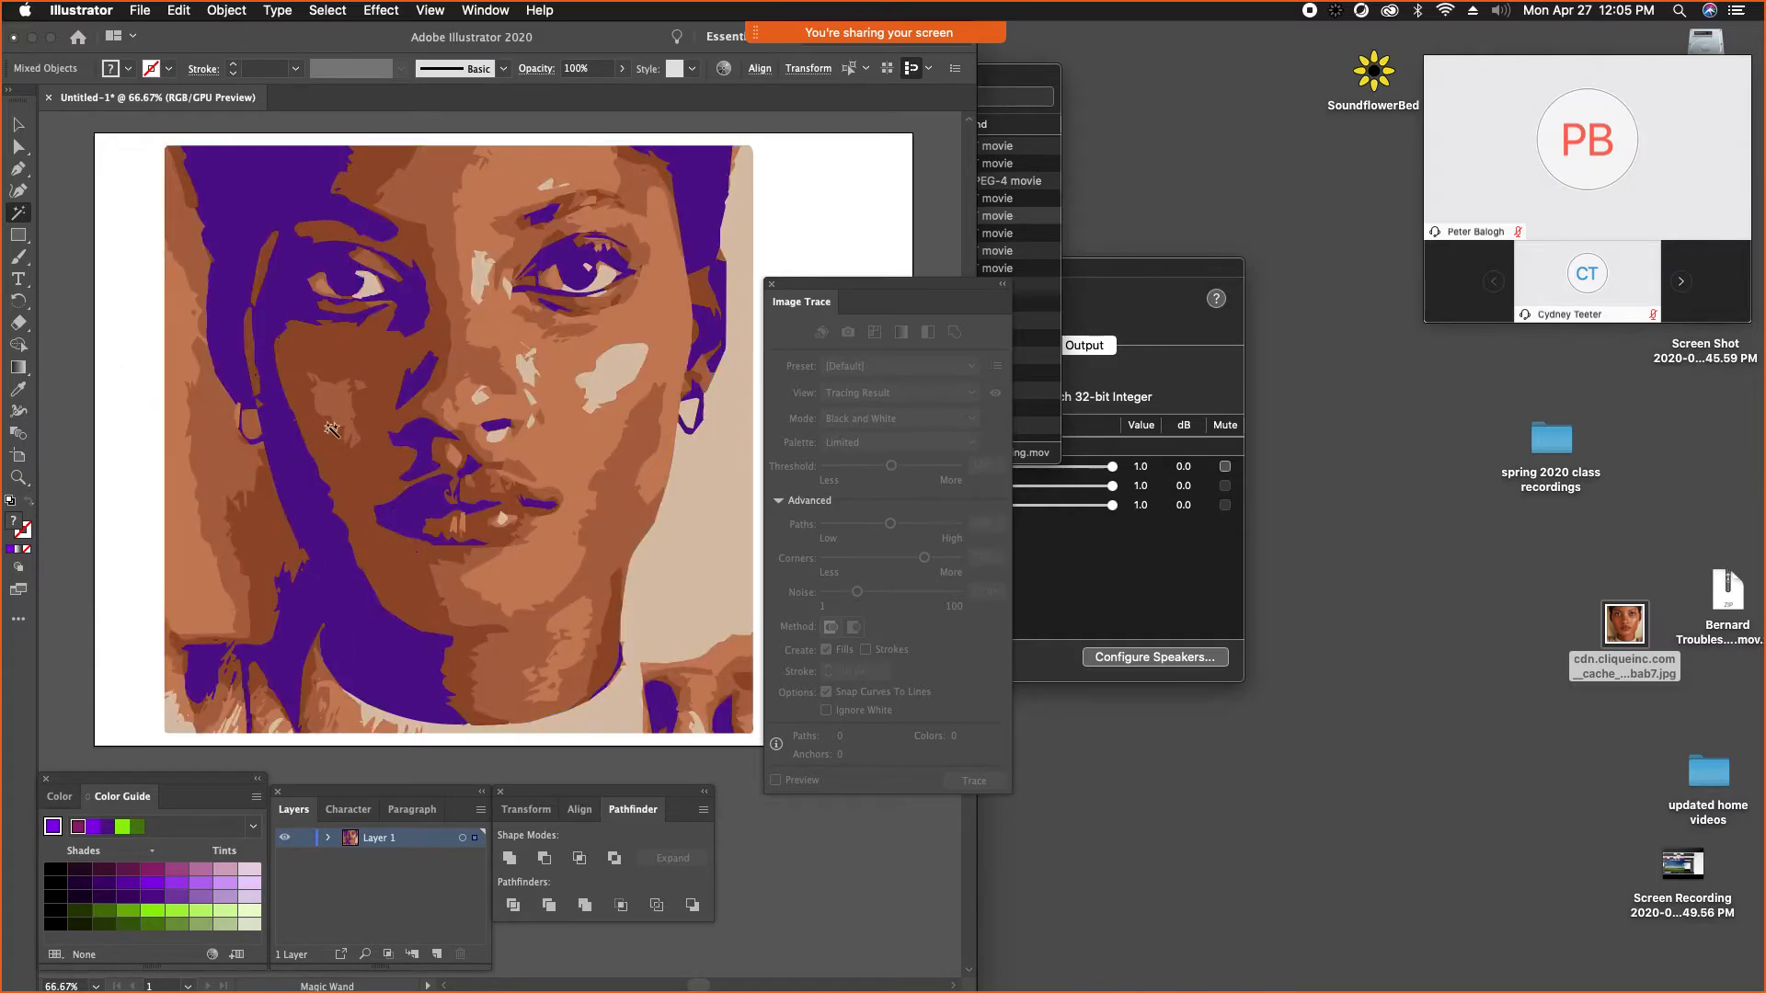
- Recolor all dark brown shapes bright violet and all medium brown shapes lime green
left_click(351, 469)
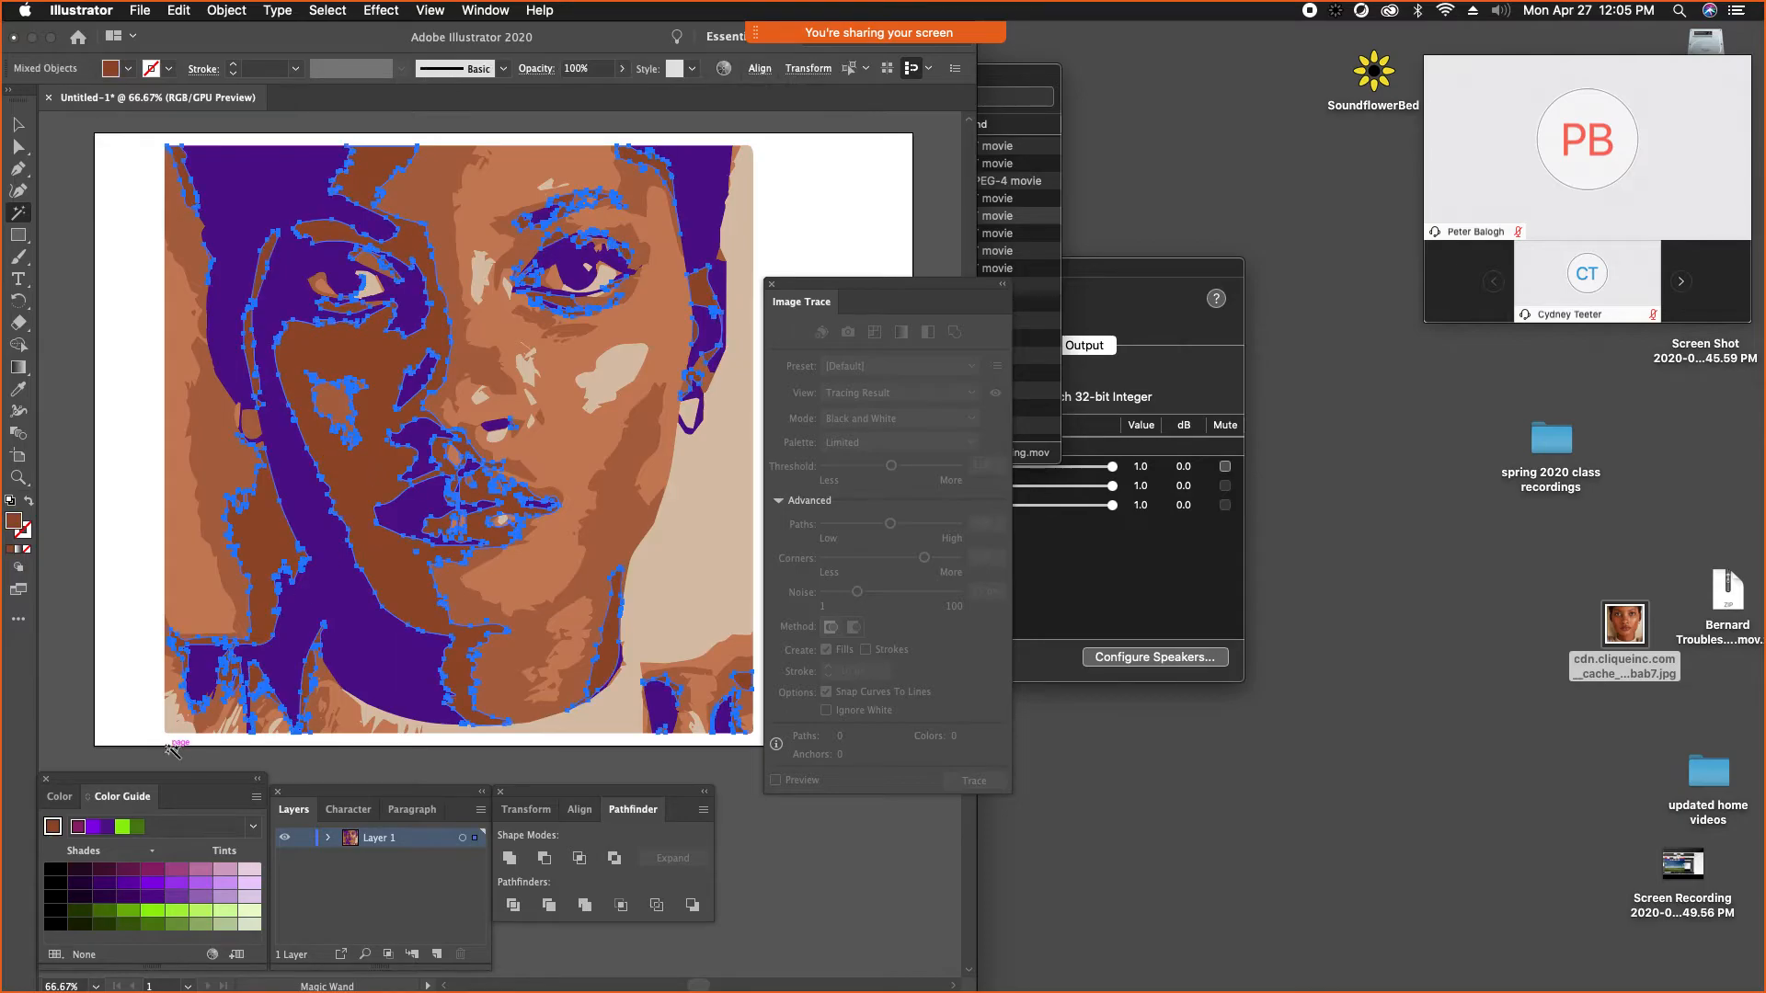
left_click(95, 827)
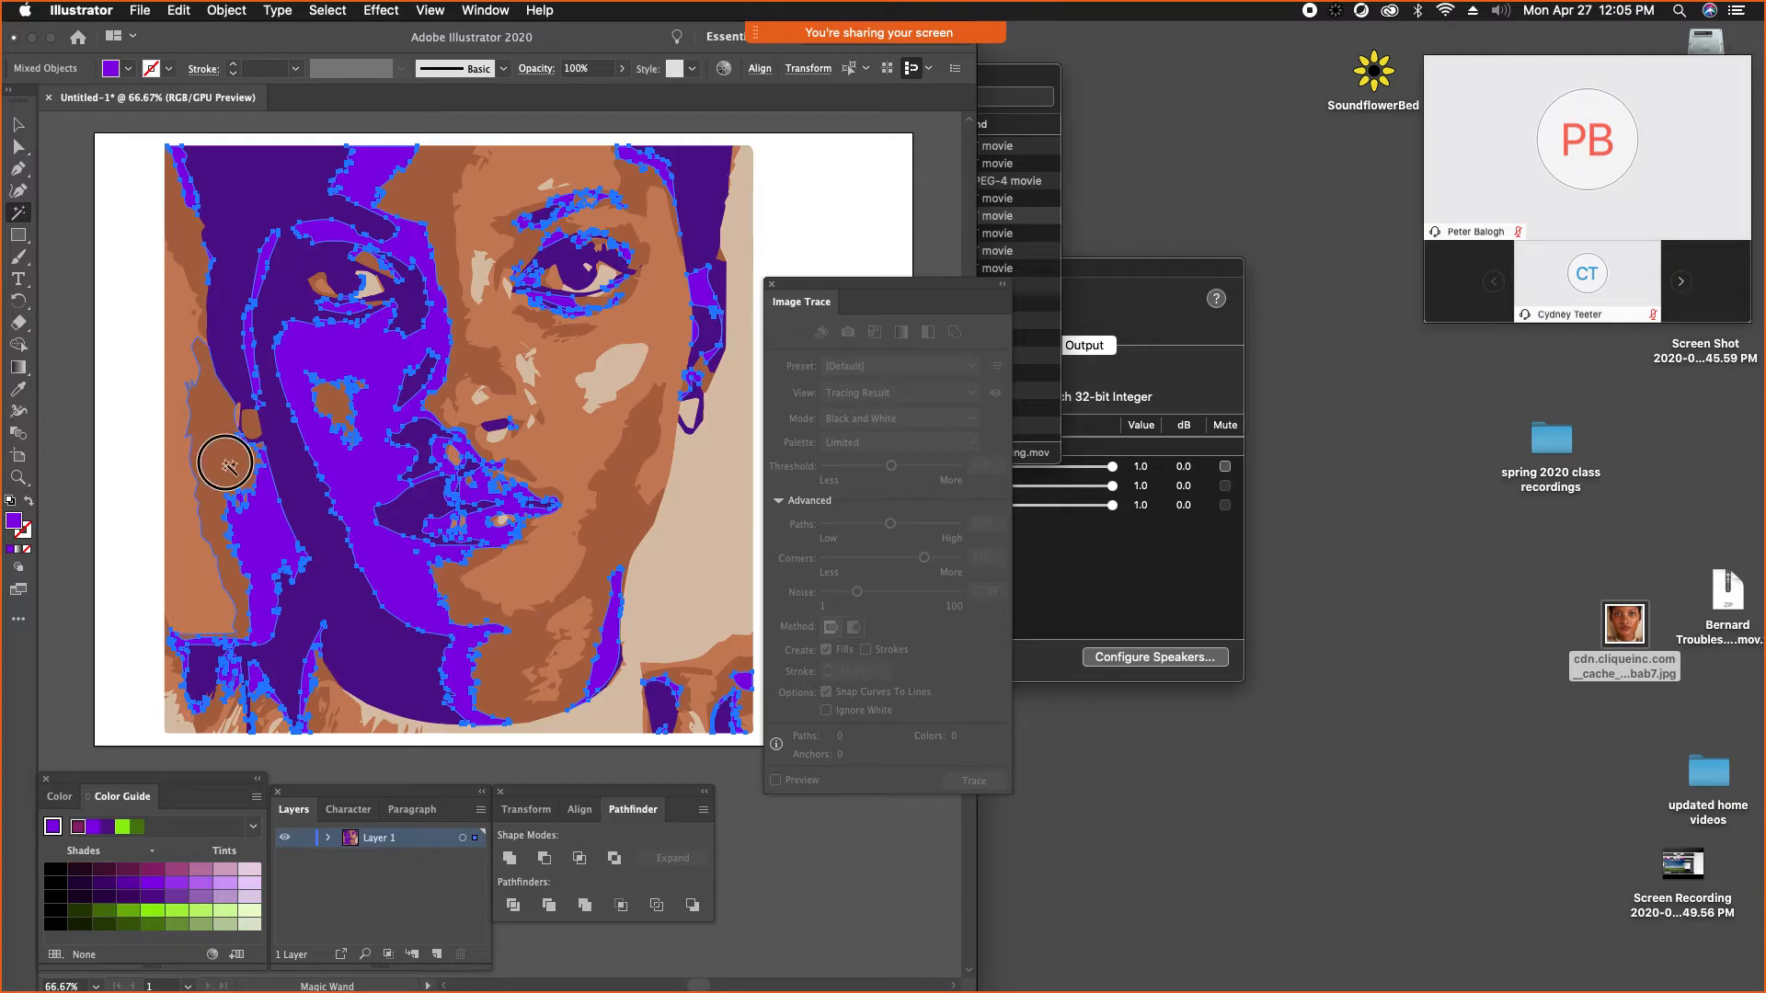
left_click(217, 447)
left_click(118, 830)
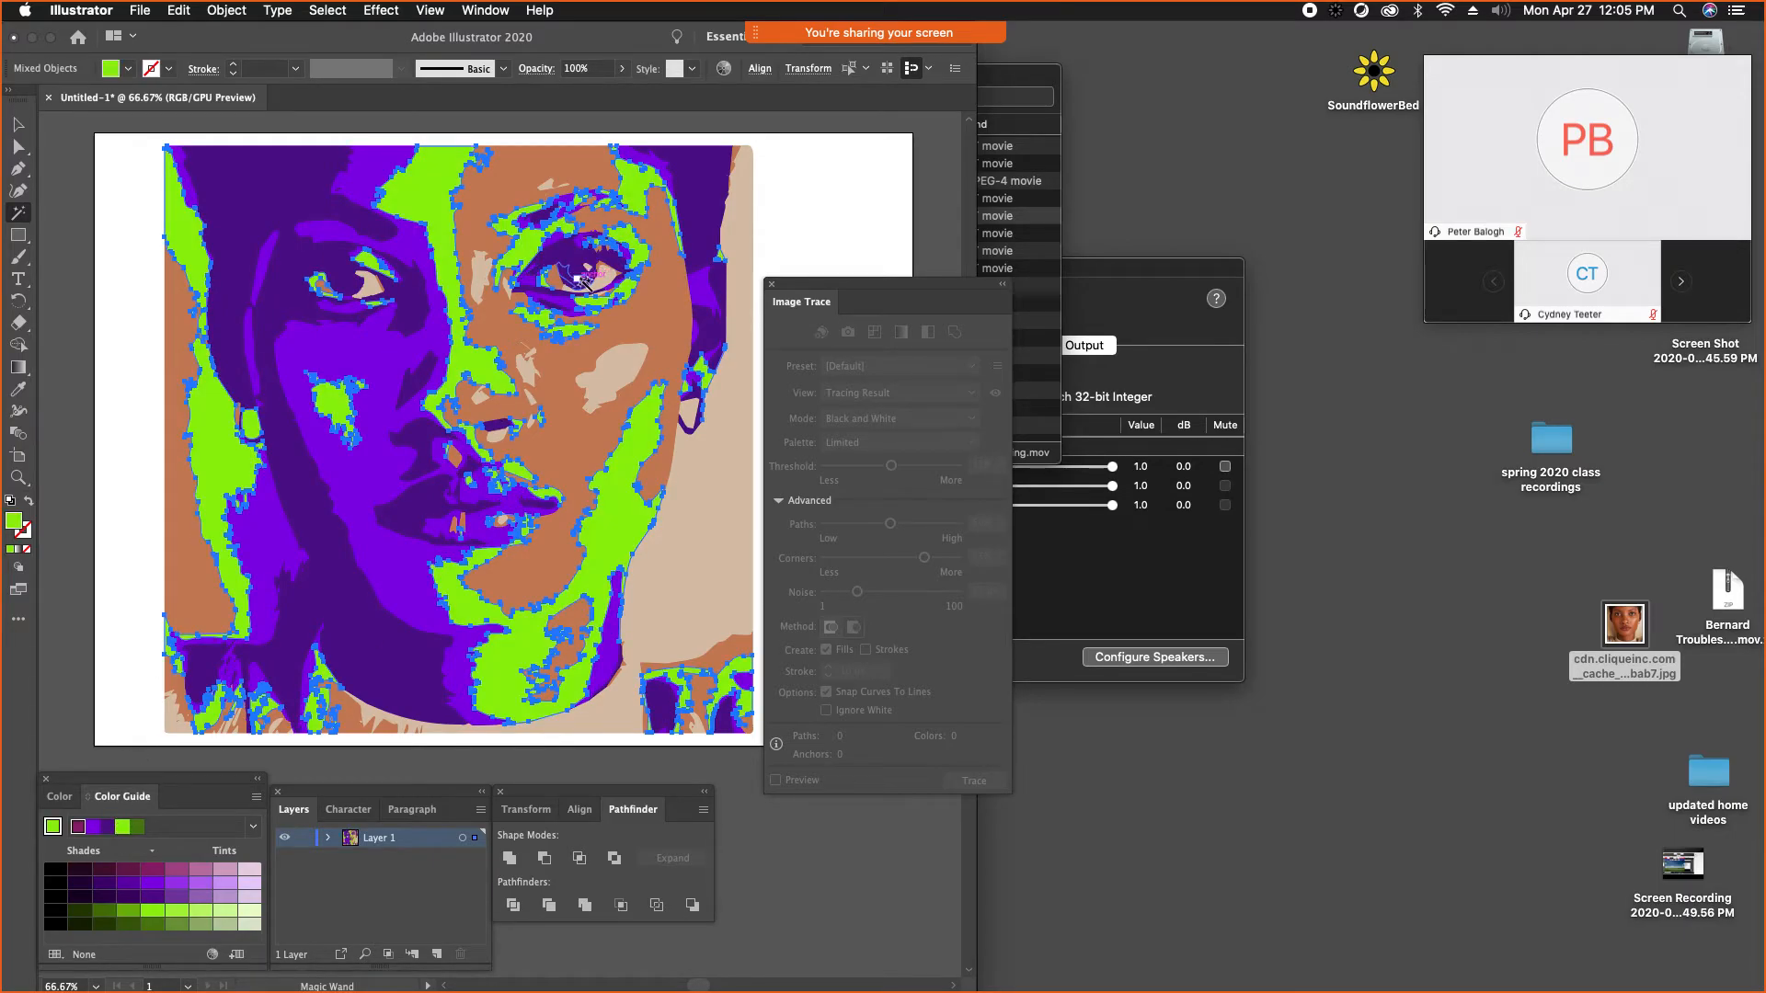
- Recolor the beige shapes dark green and the light brown shapes magenta-purple, and deselect the artwork
left_click(600, 282)
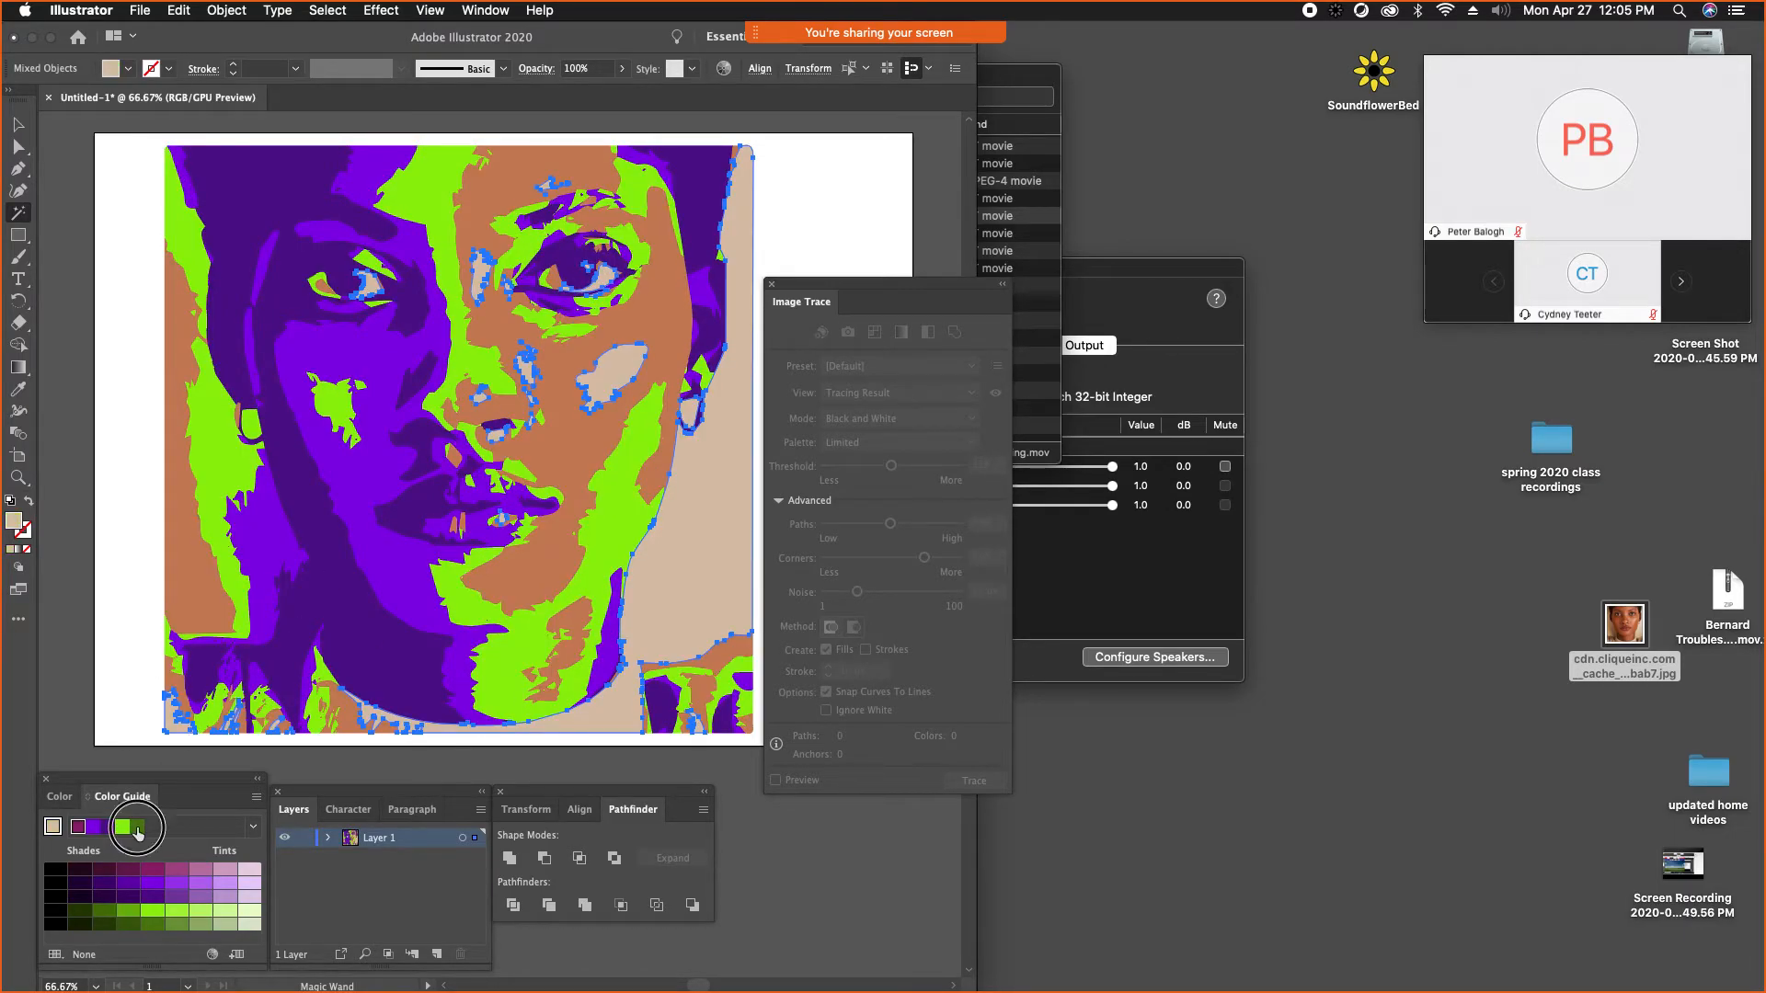
left_click(138, 829)
left_click(467, 513)
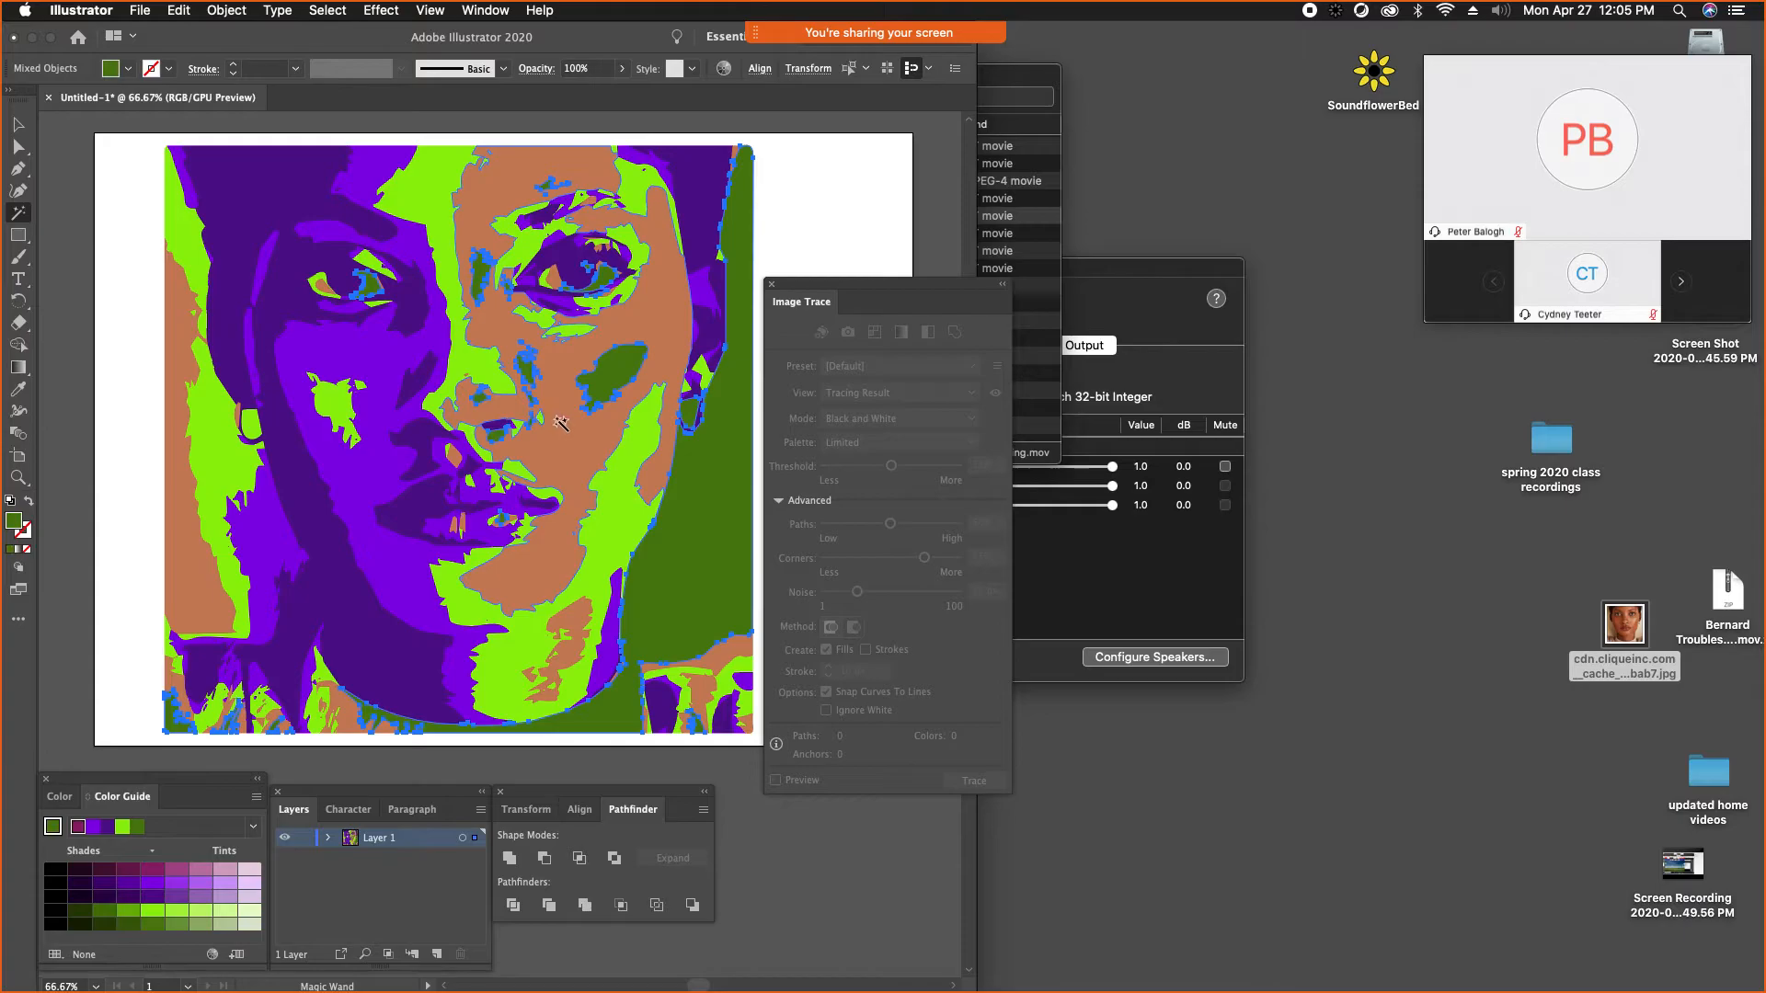
left_click(78, 828)
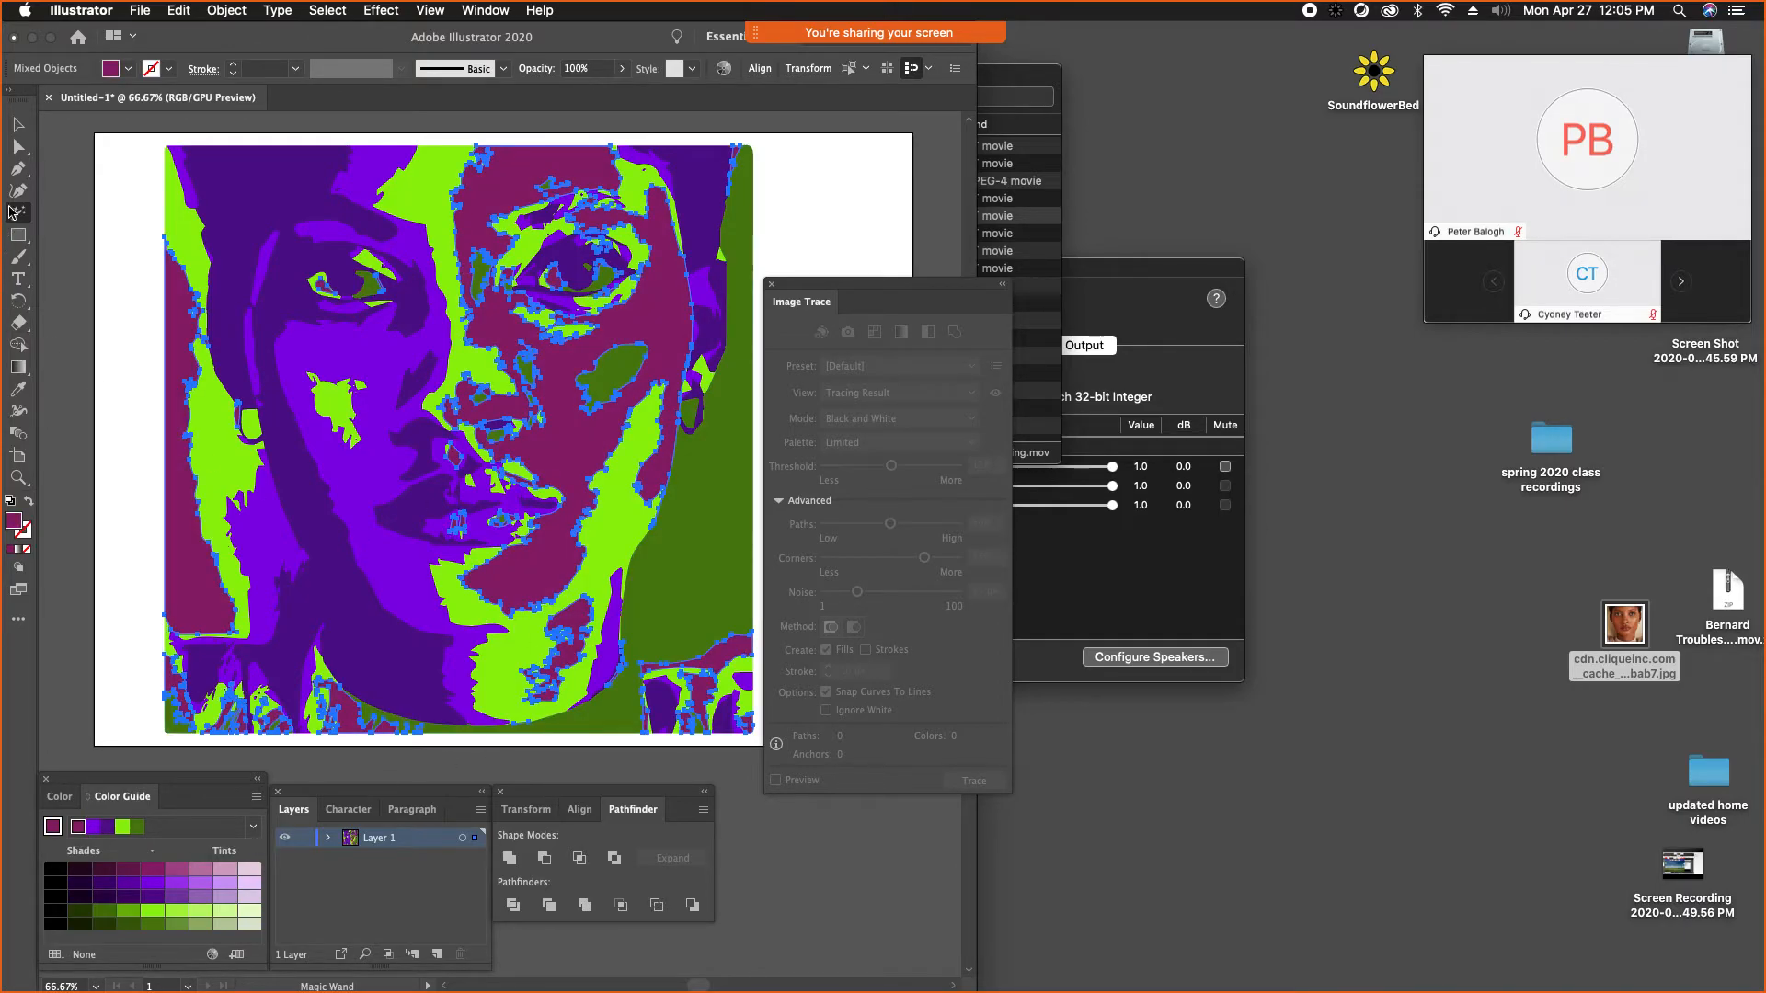
left_click(14, 125)
left_click(113, 411)
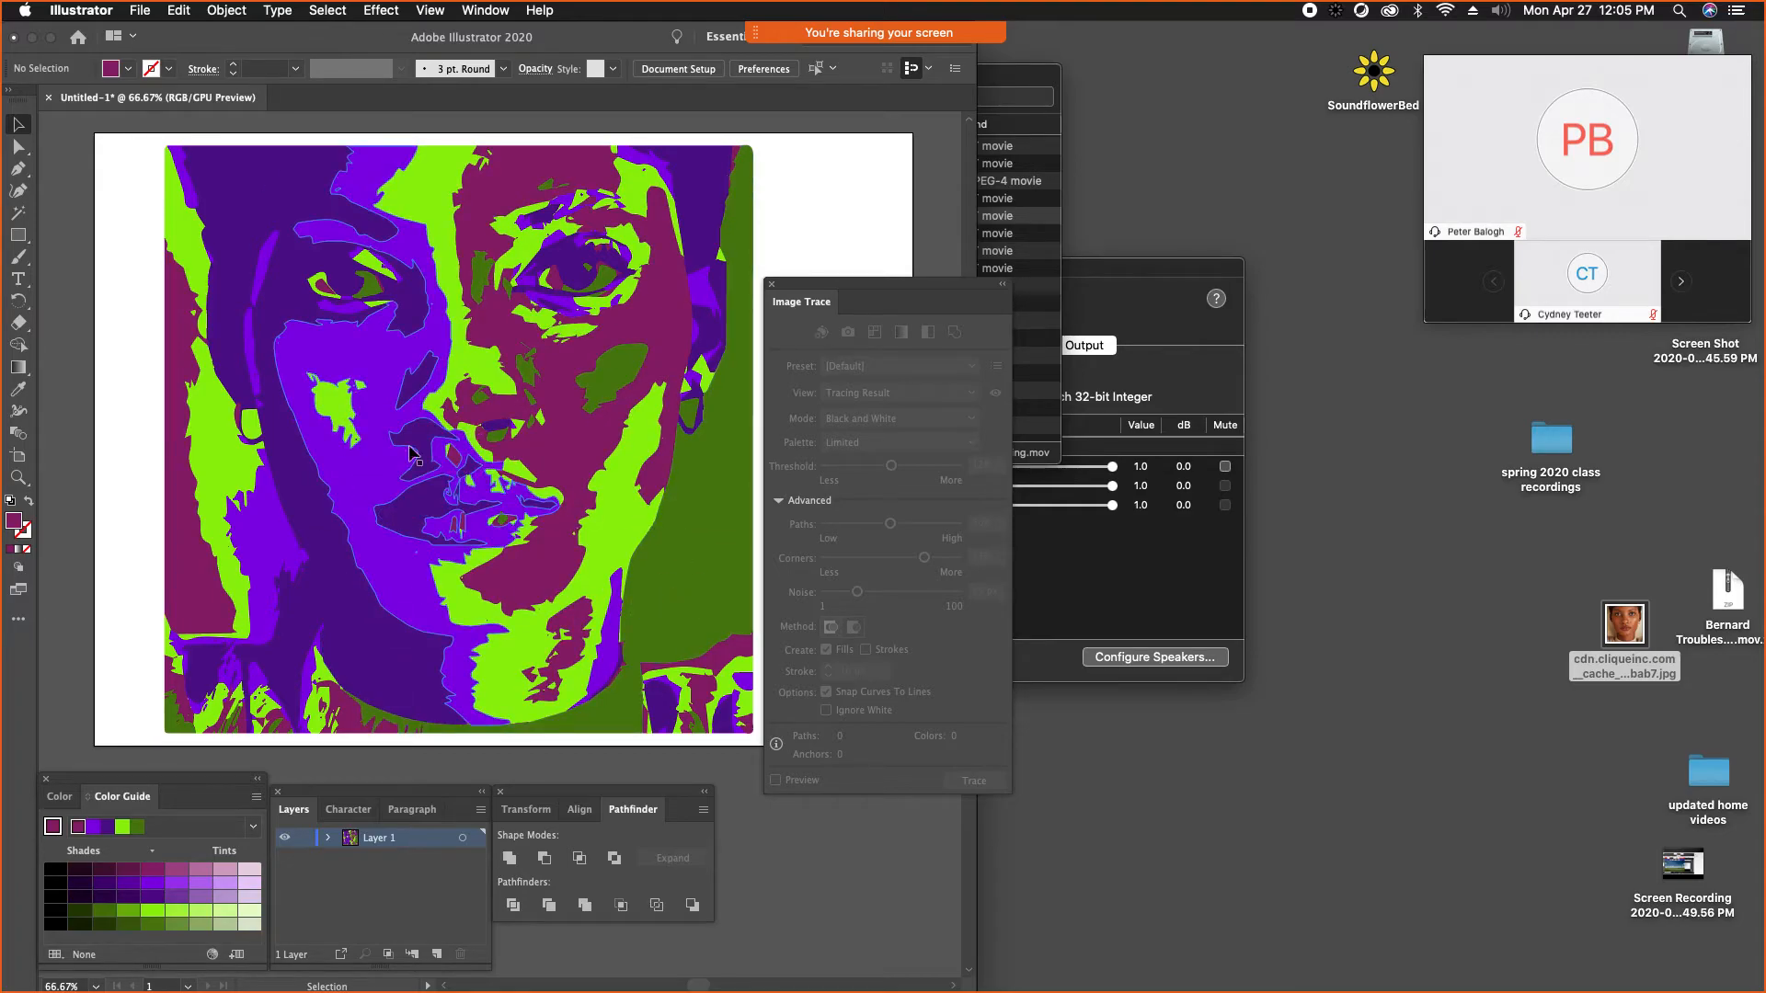
- Select all bright violet shapes with the Magic Wand and set their opacity to 59%
left_click(350, 415)
left_click(18, 213)
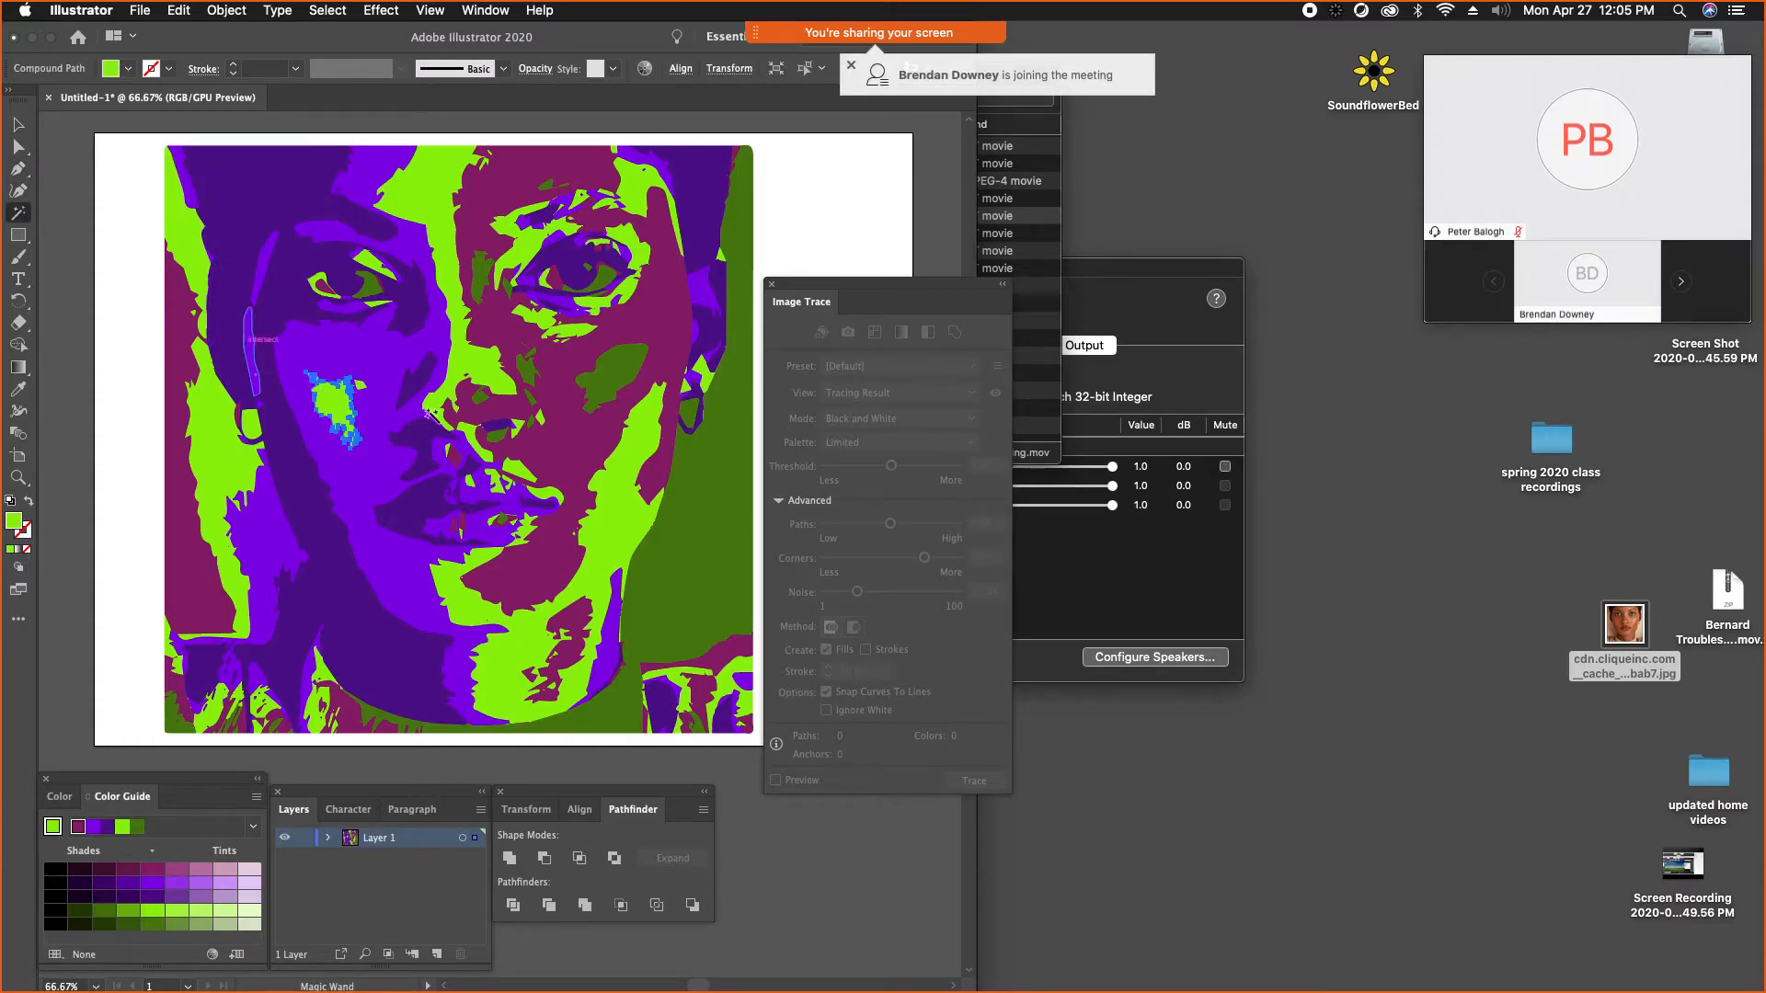
left_click(385, 421)
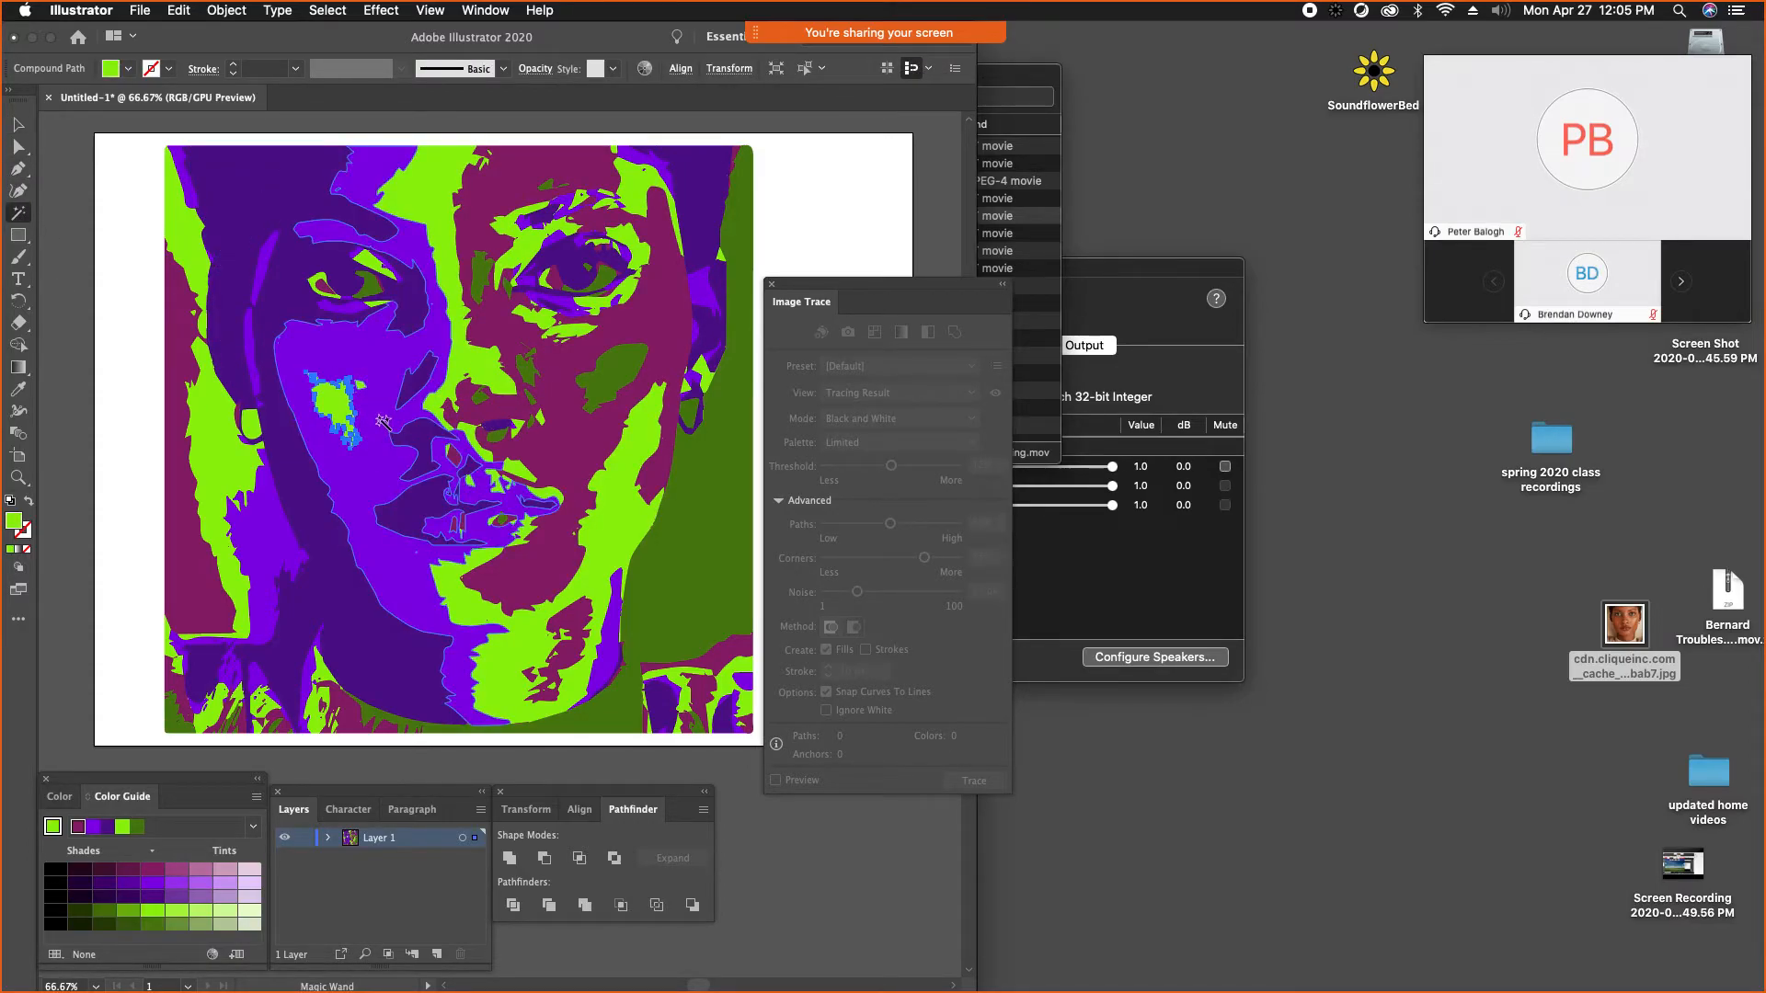
left_click(407, 412)
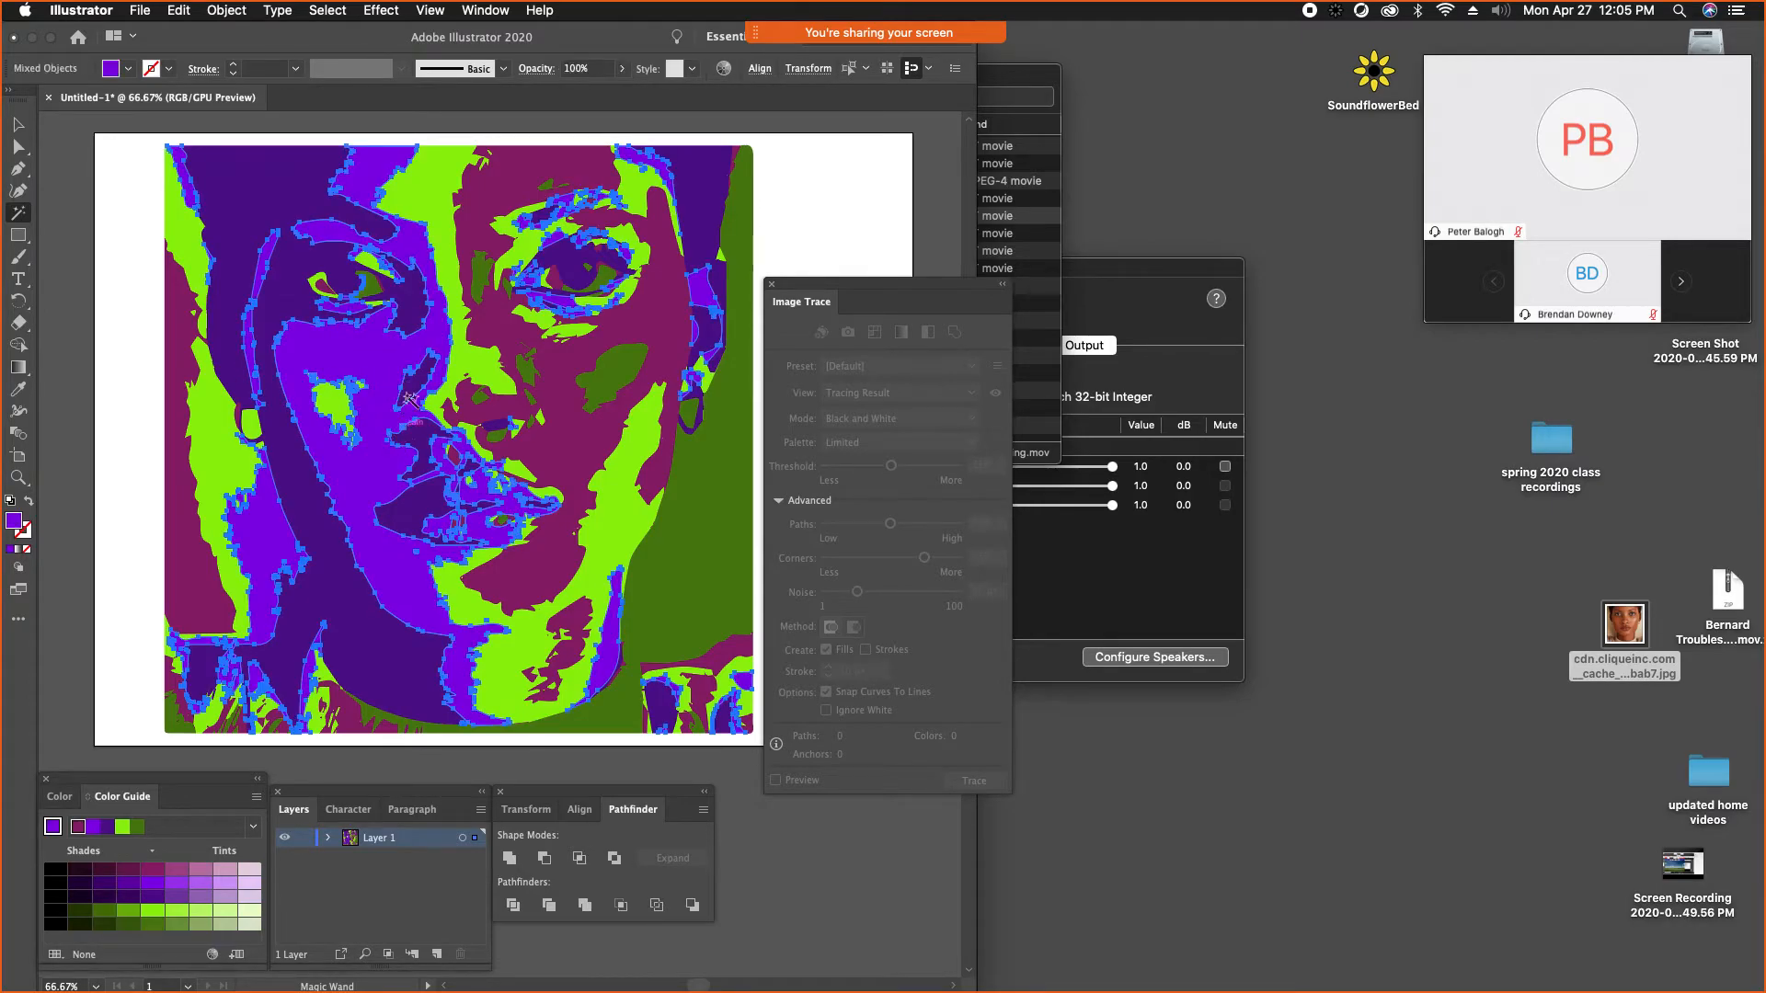
left_click(623, 70)
left_click_drag(626, 91, 591, 92)
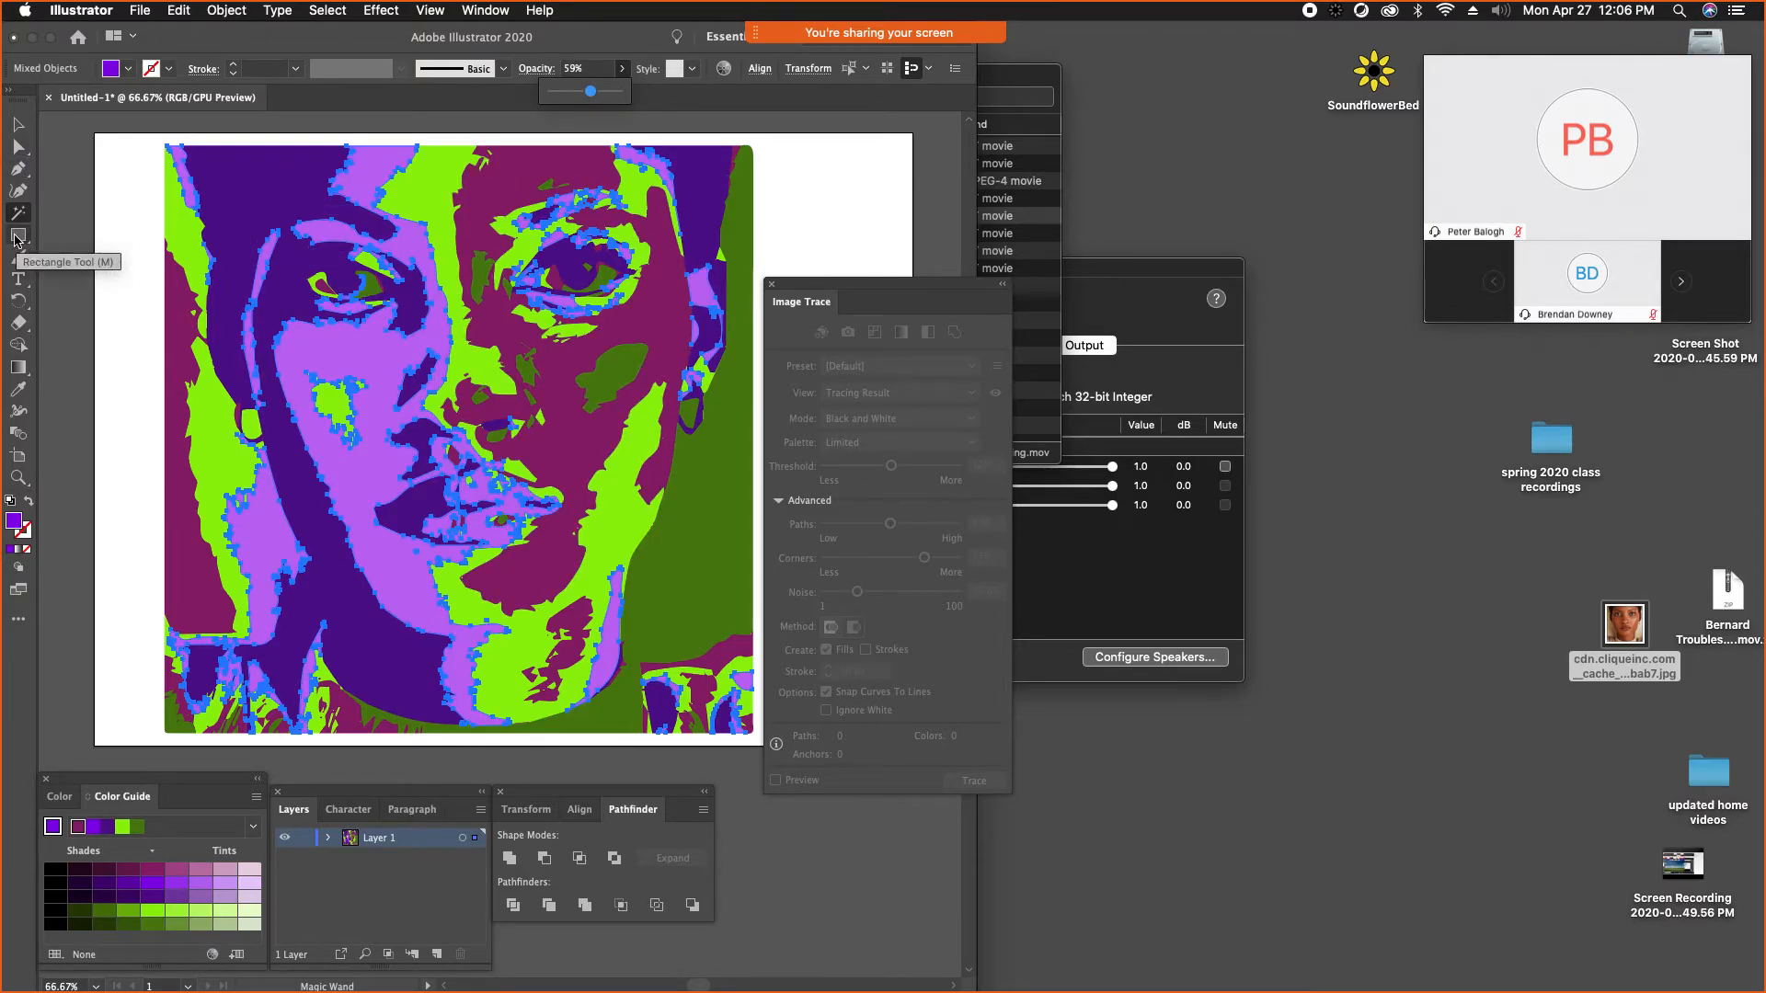
- Draw a thin horizontal rectangle across the full artboard width at eye level and fill it with black
left_click(16, 238)
mouse_move(56, 246)
left_mouse_down()
mouse_move(828, 382)
mouse_move(925, 267)
left_mouse_up()
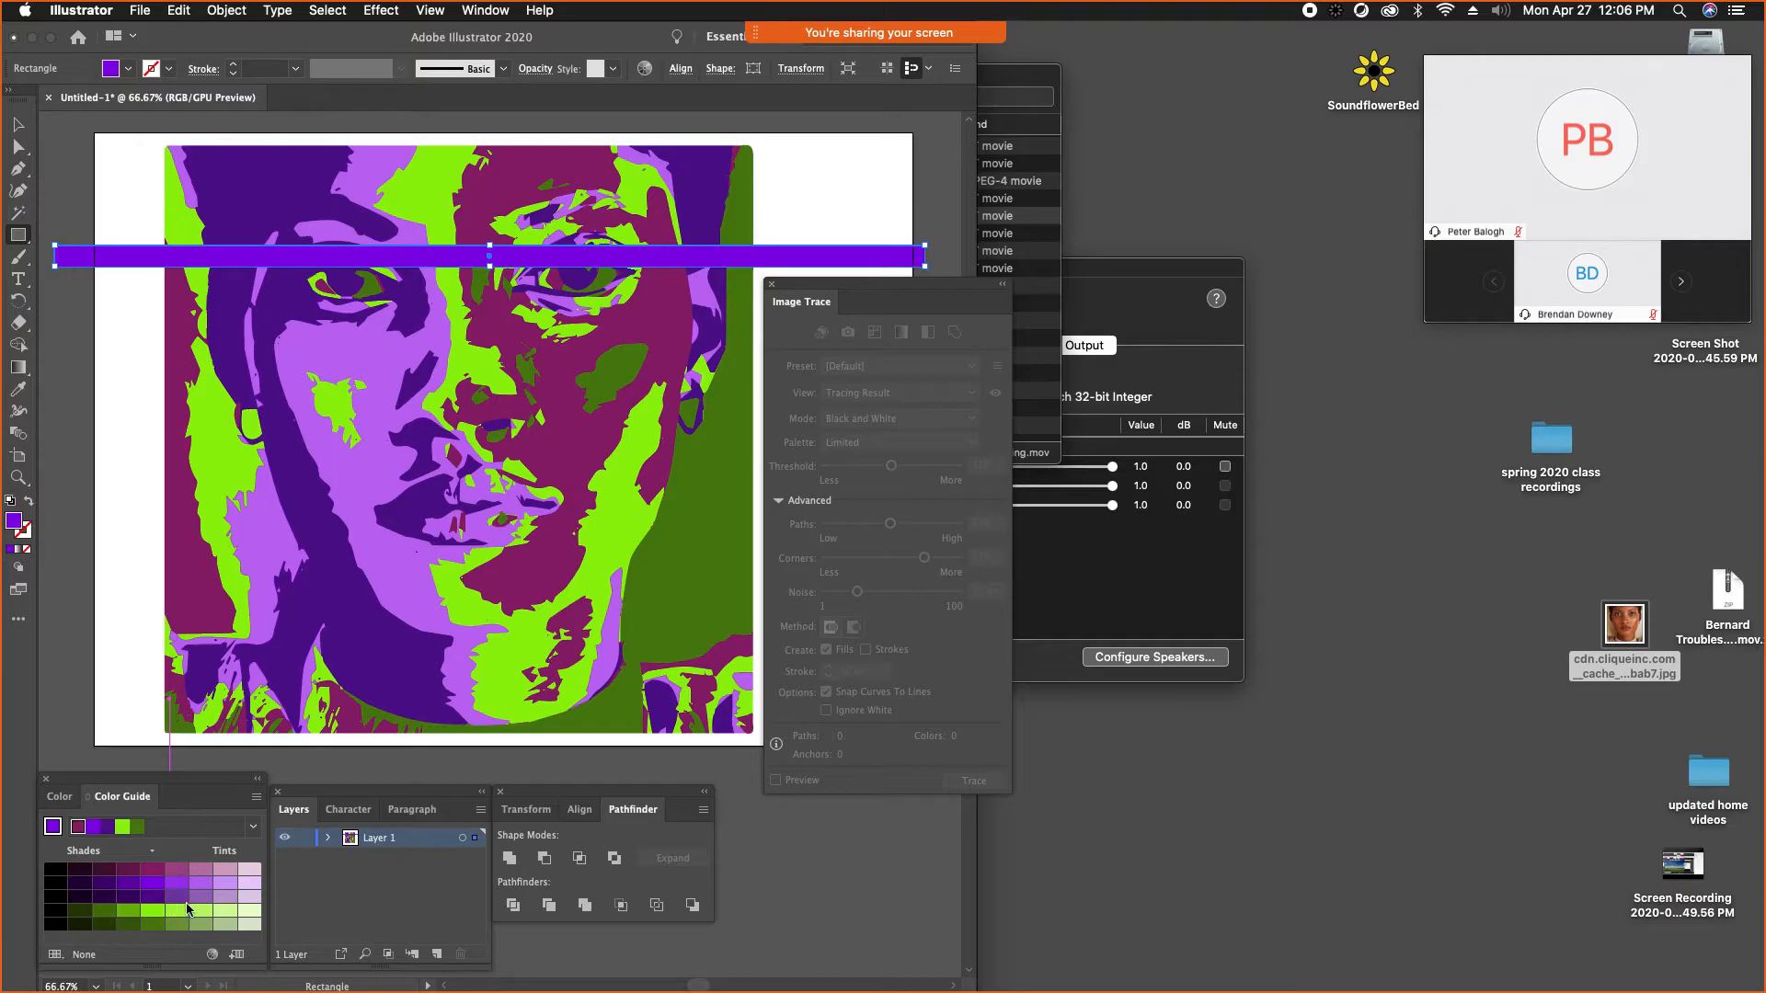
left_click(59, 871)
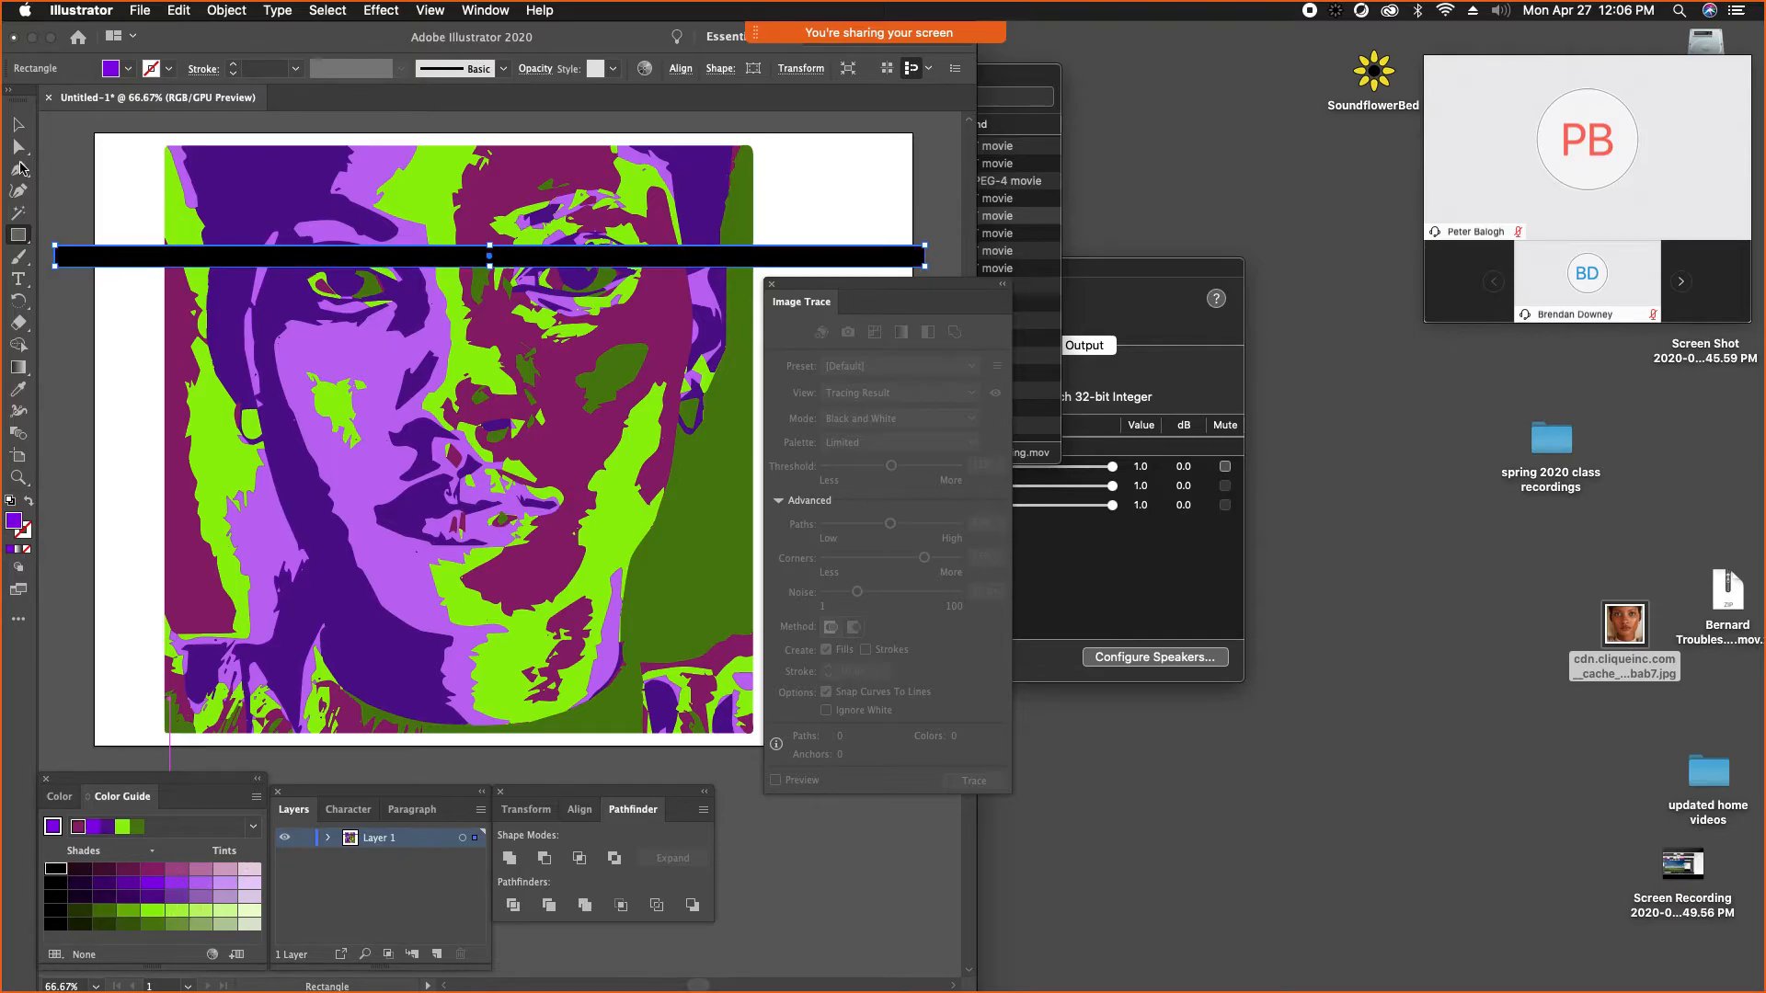
- Move the black bar to the artboard's upper edge and repeat evenly spaced copies down to its lower edge
key("v")
left_click_drag(78, 263, 70, 199)
key("super+d")
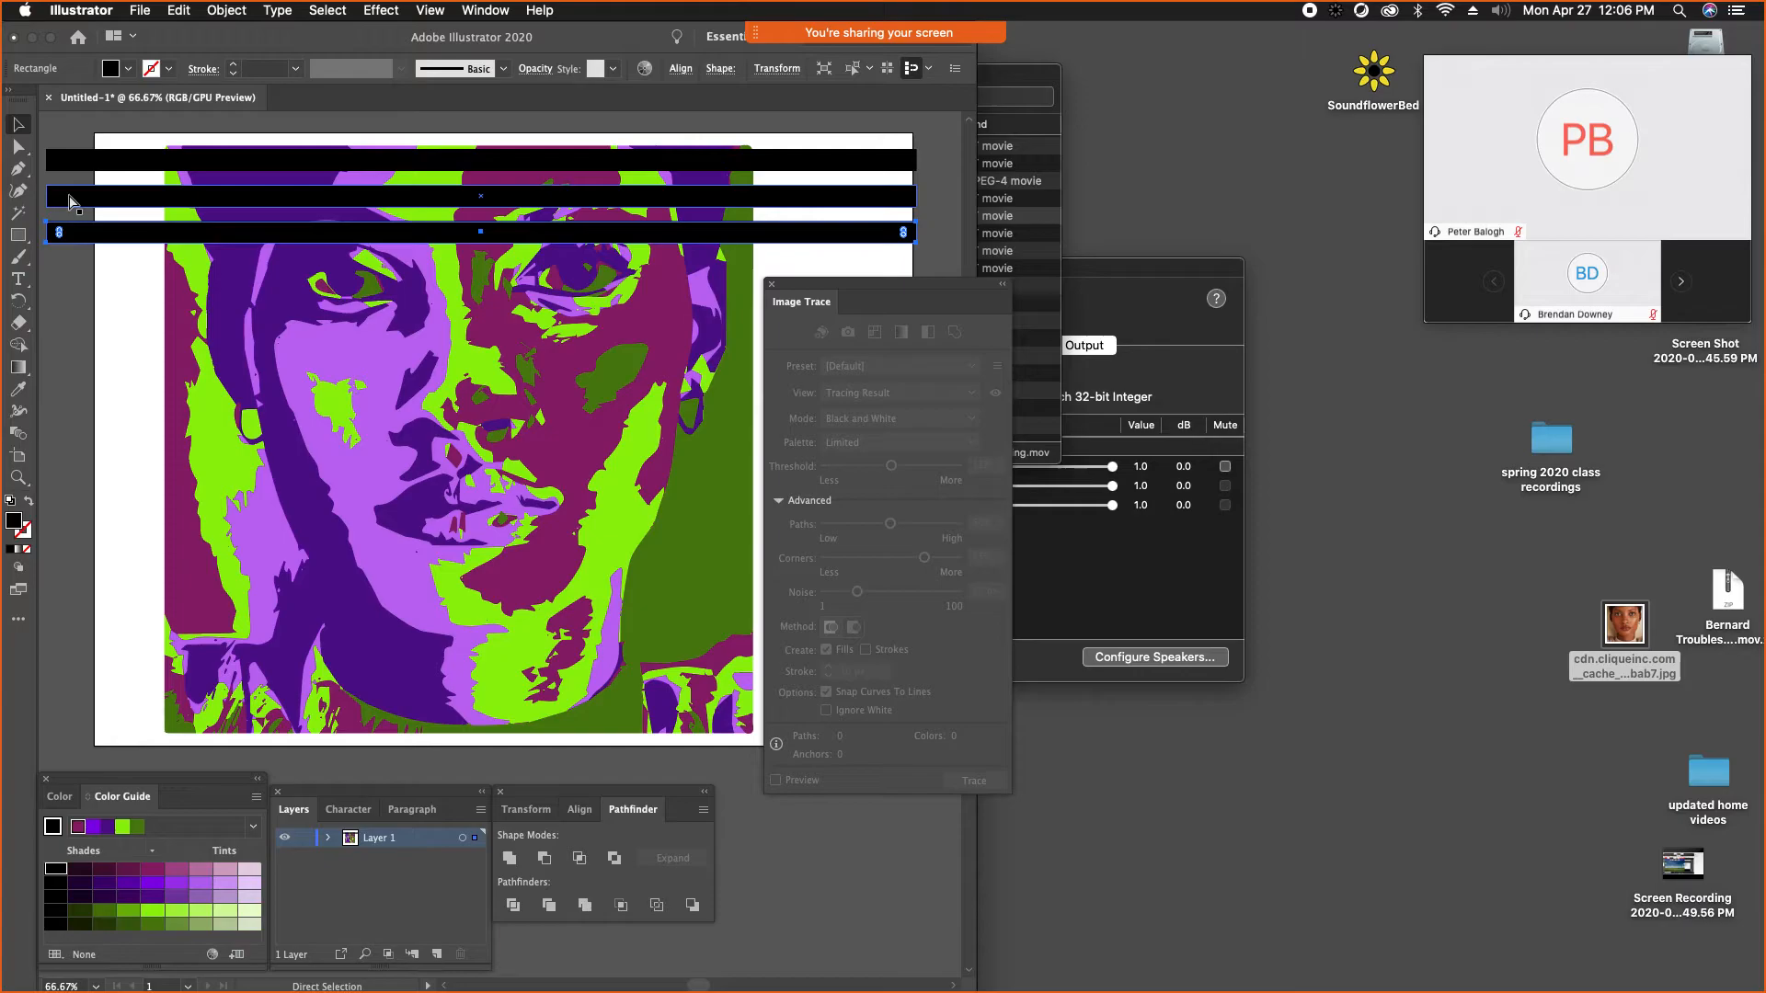
key("super+d")
key("super+d")
key("super+d")
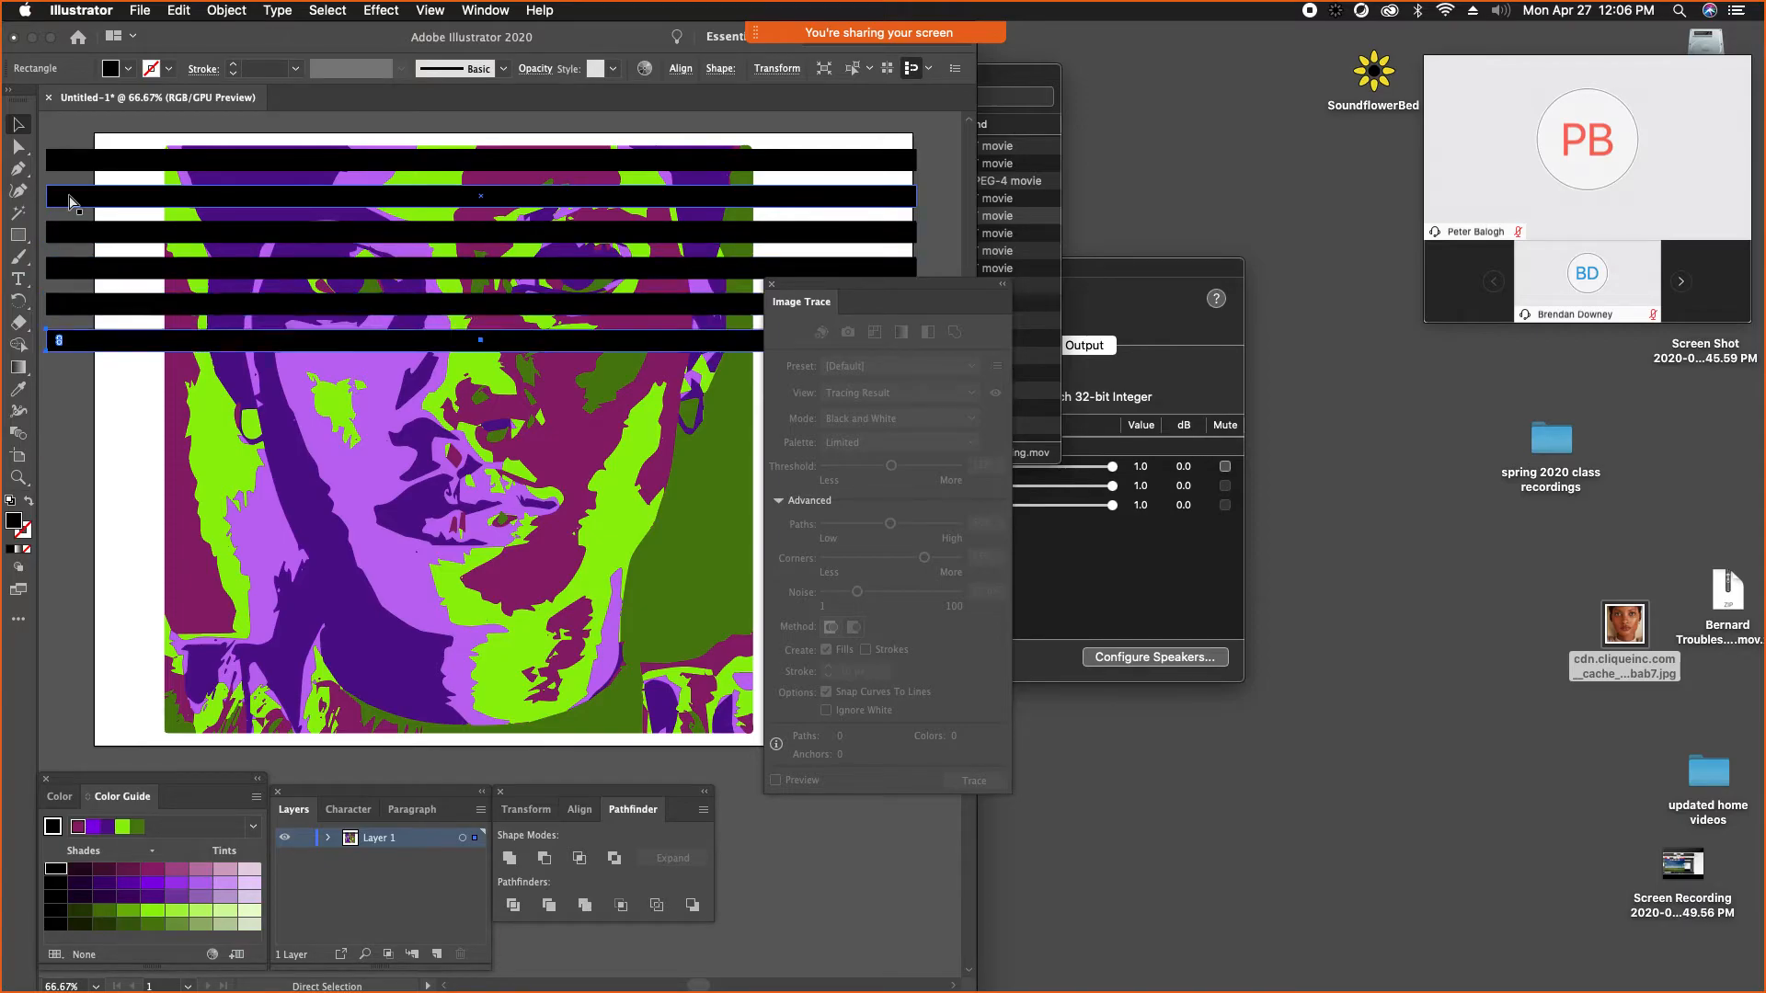
key("super+d")
key("super+d")
key("super+d")
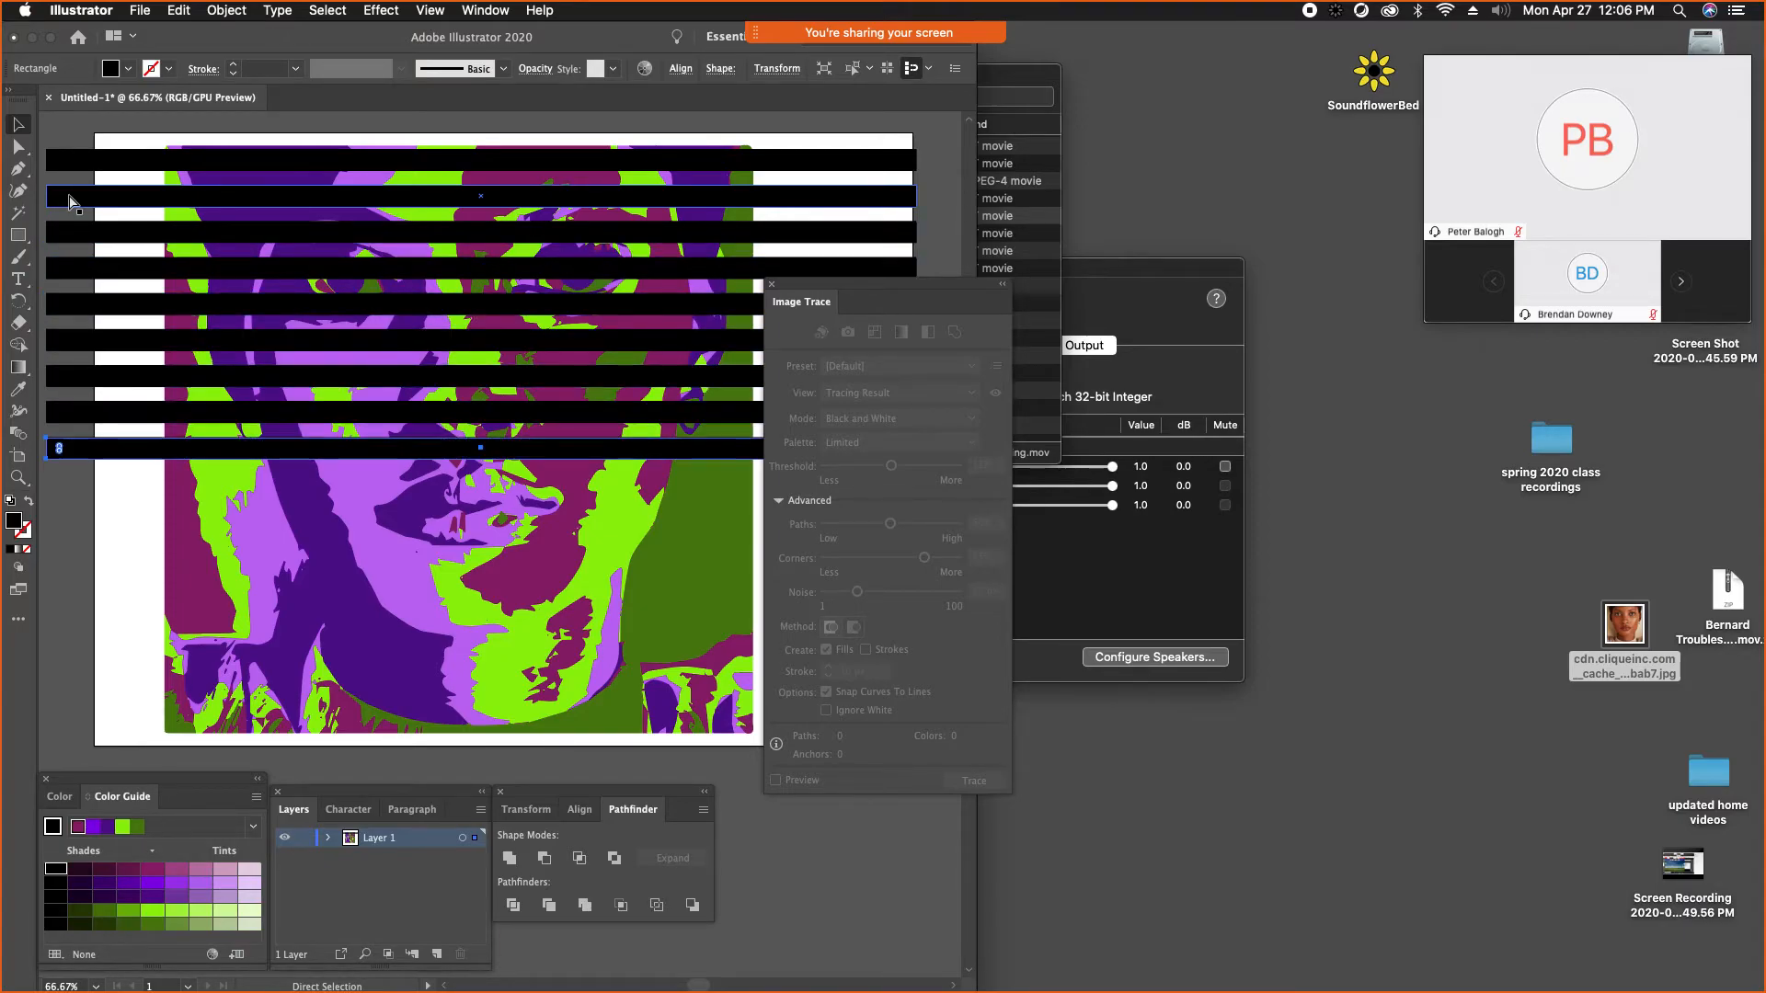
key("super+d")
key("super+d")
key("super+d")
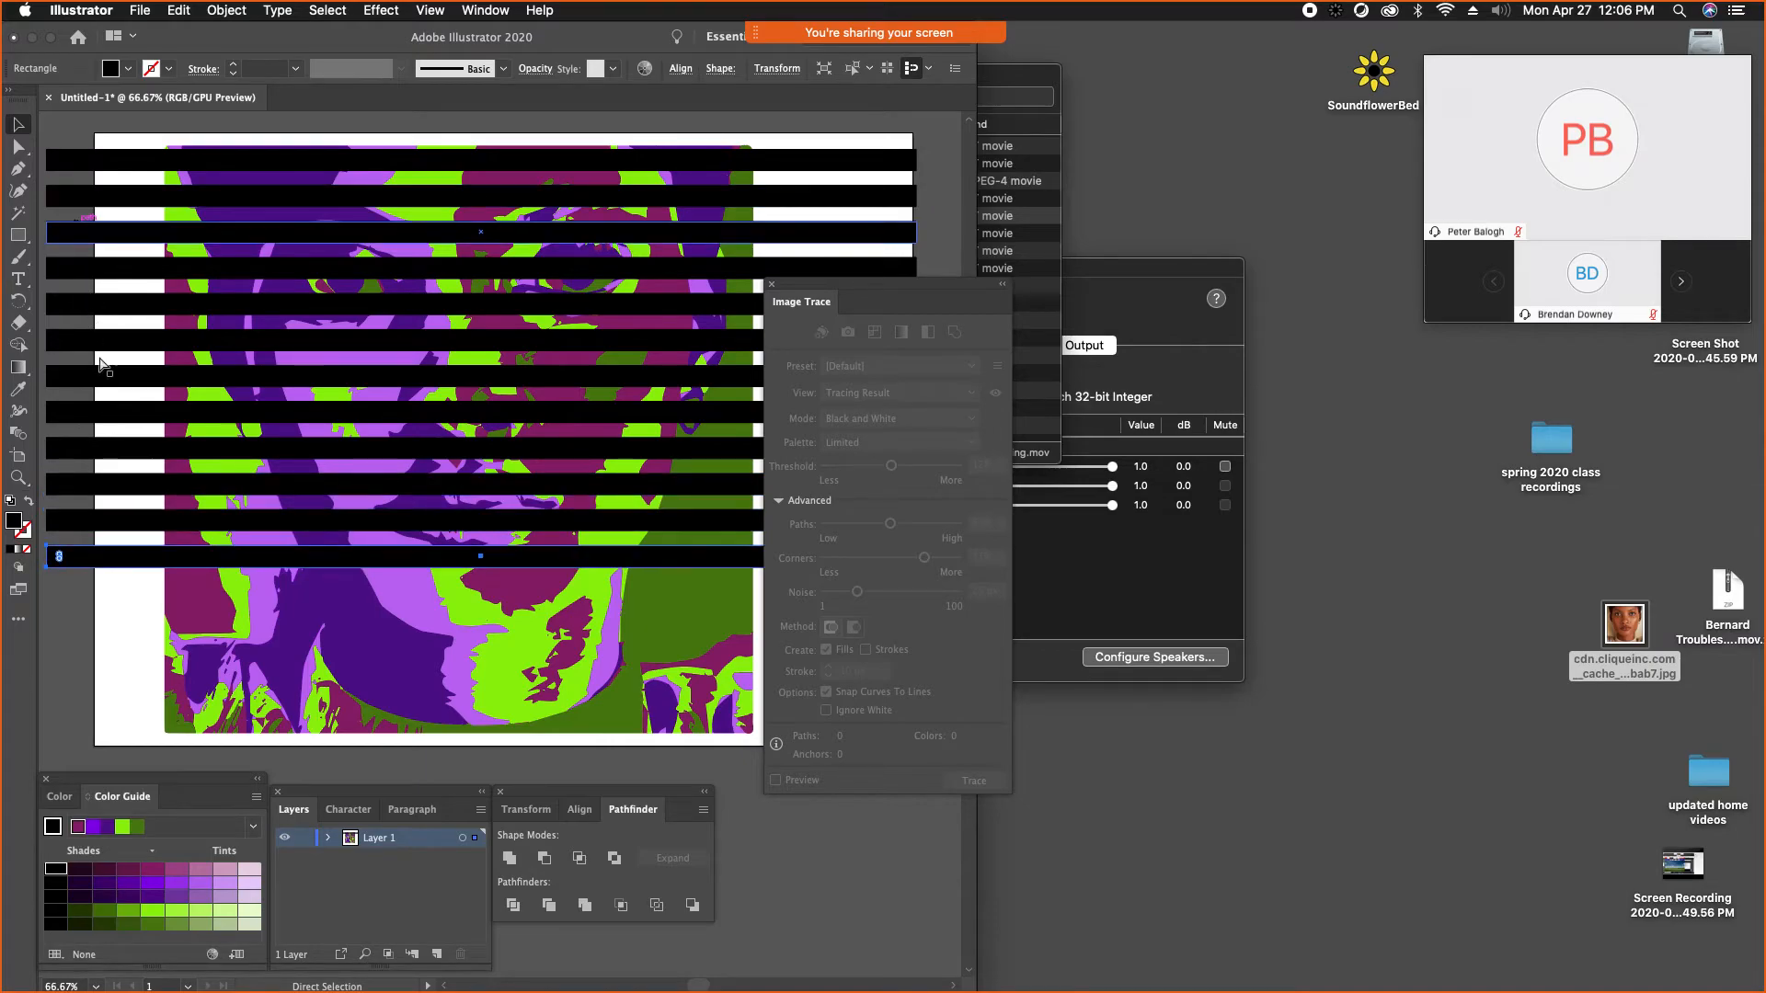
key("super+d")
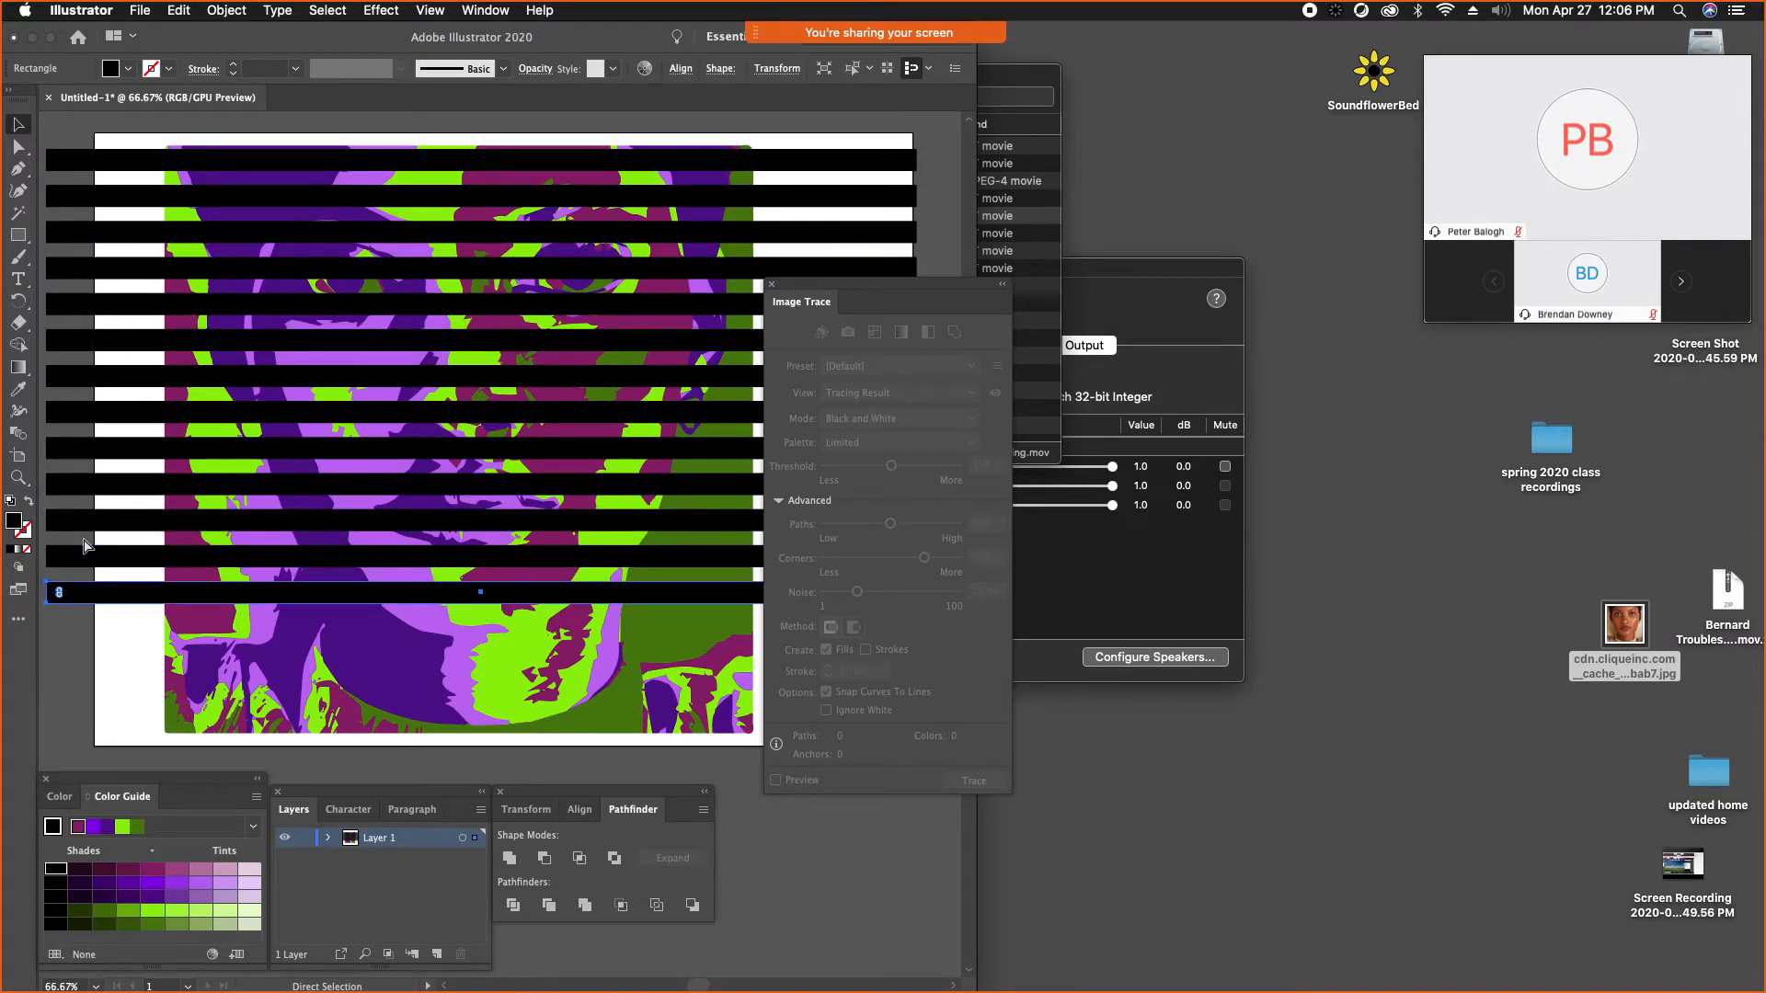
key("super+d")
key("super+d")
key("super+d")
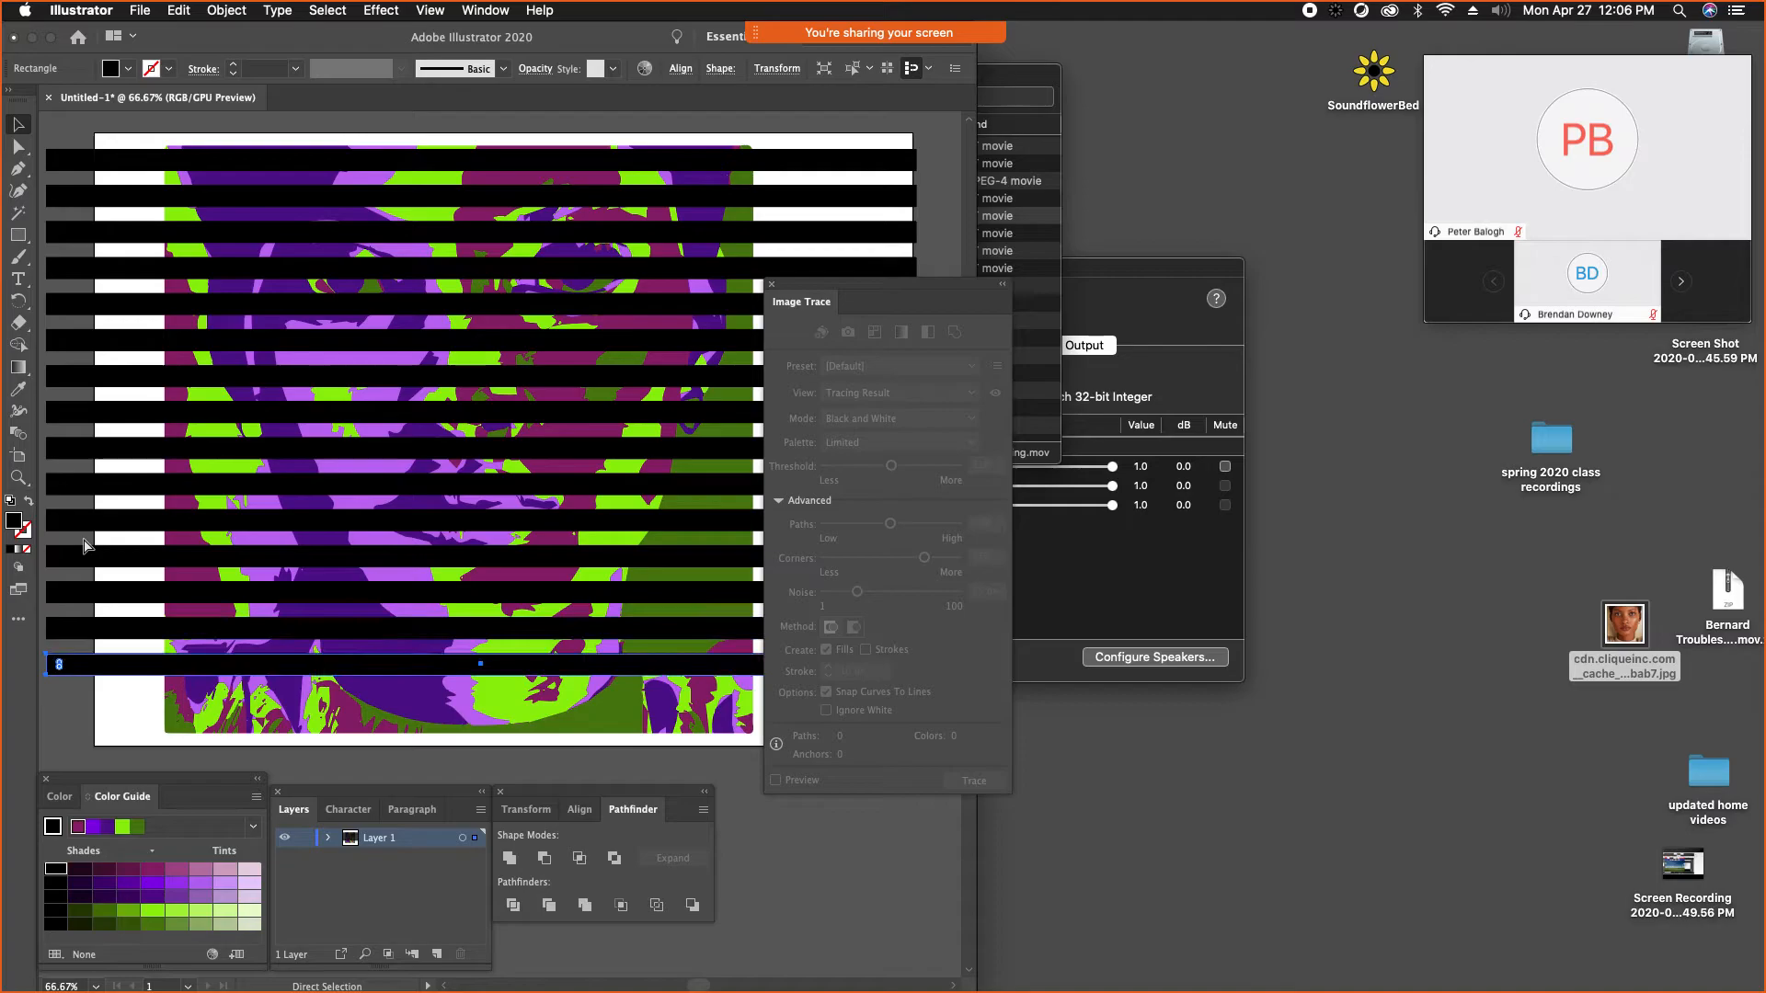
key("super+d")
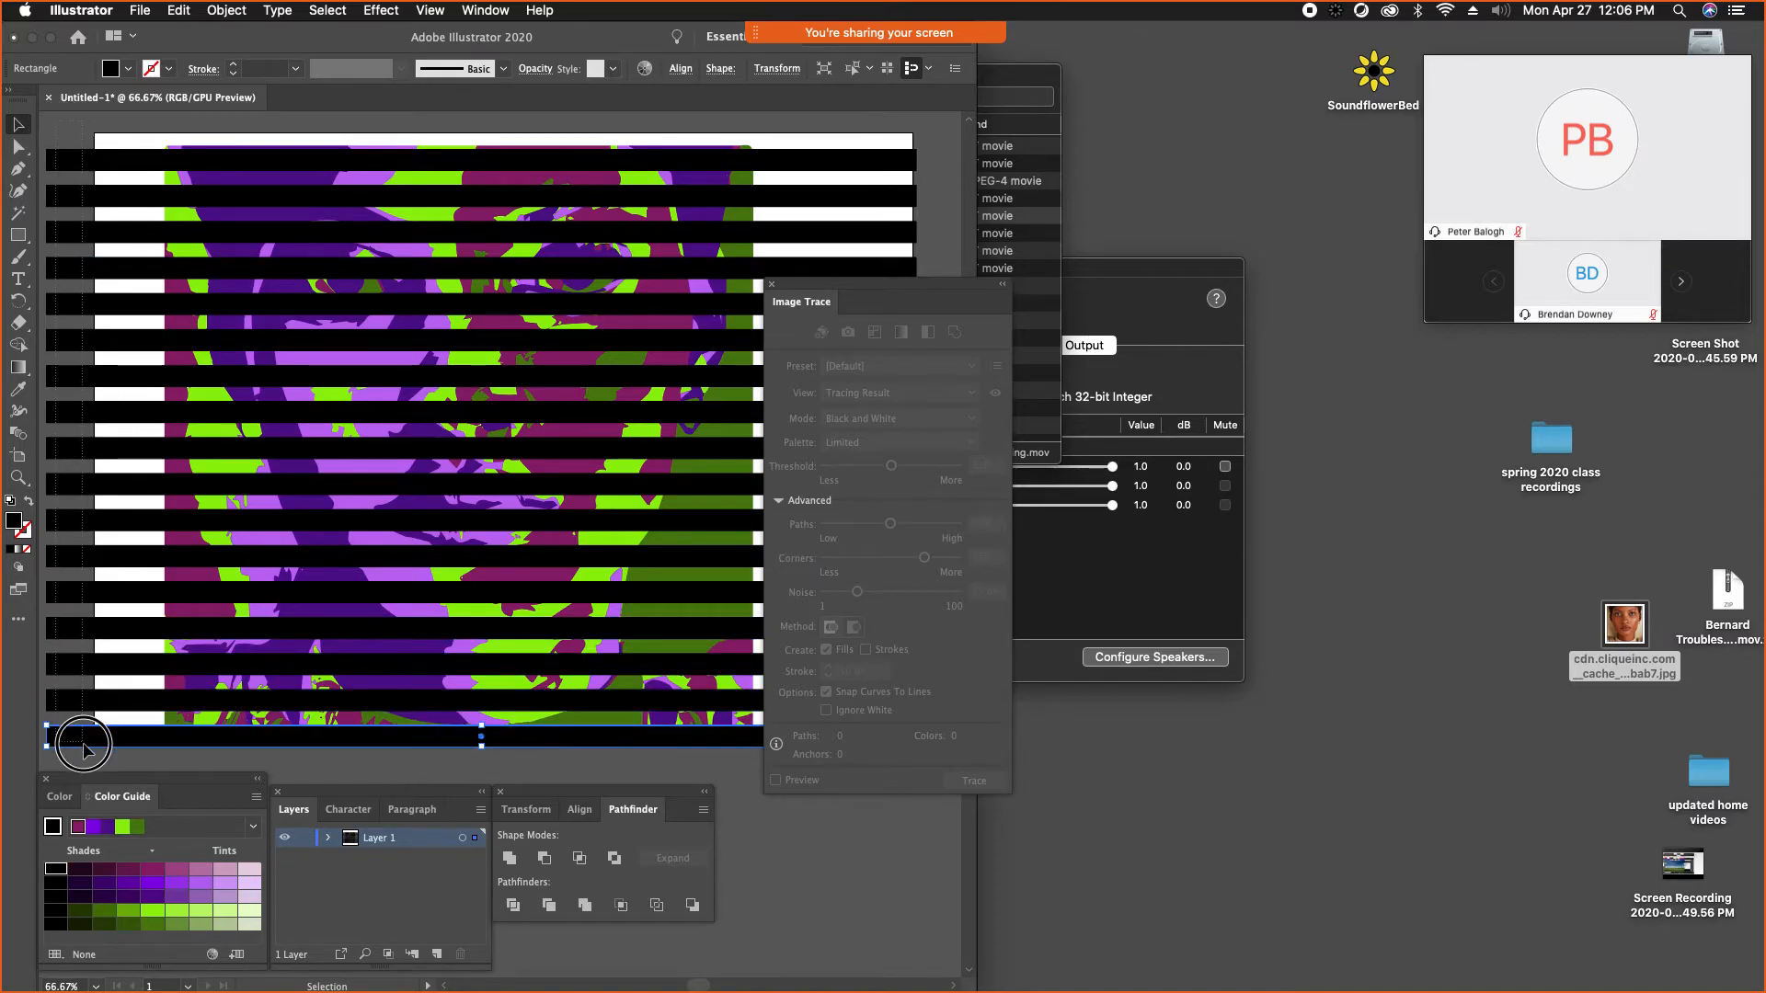
- Select all the black bars, group them and send the group behind the portrait
key("super+a")
key("a")
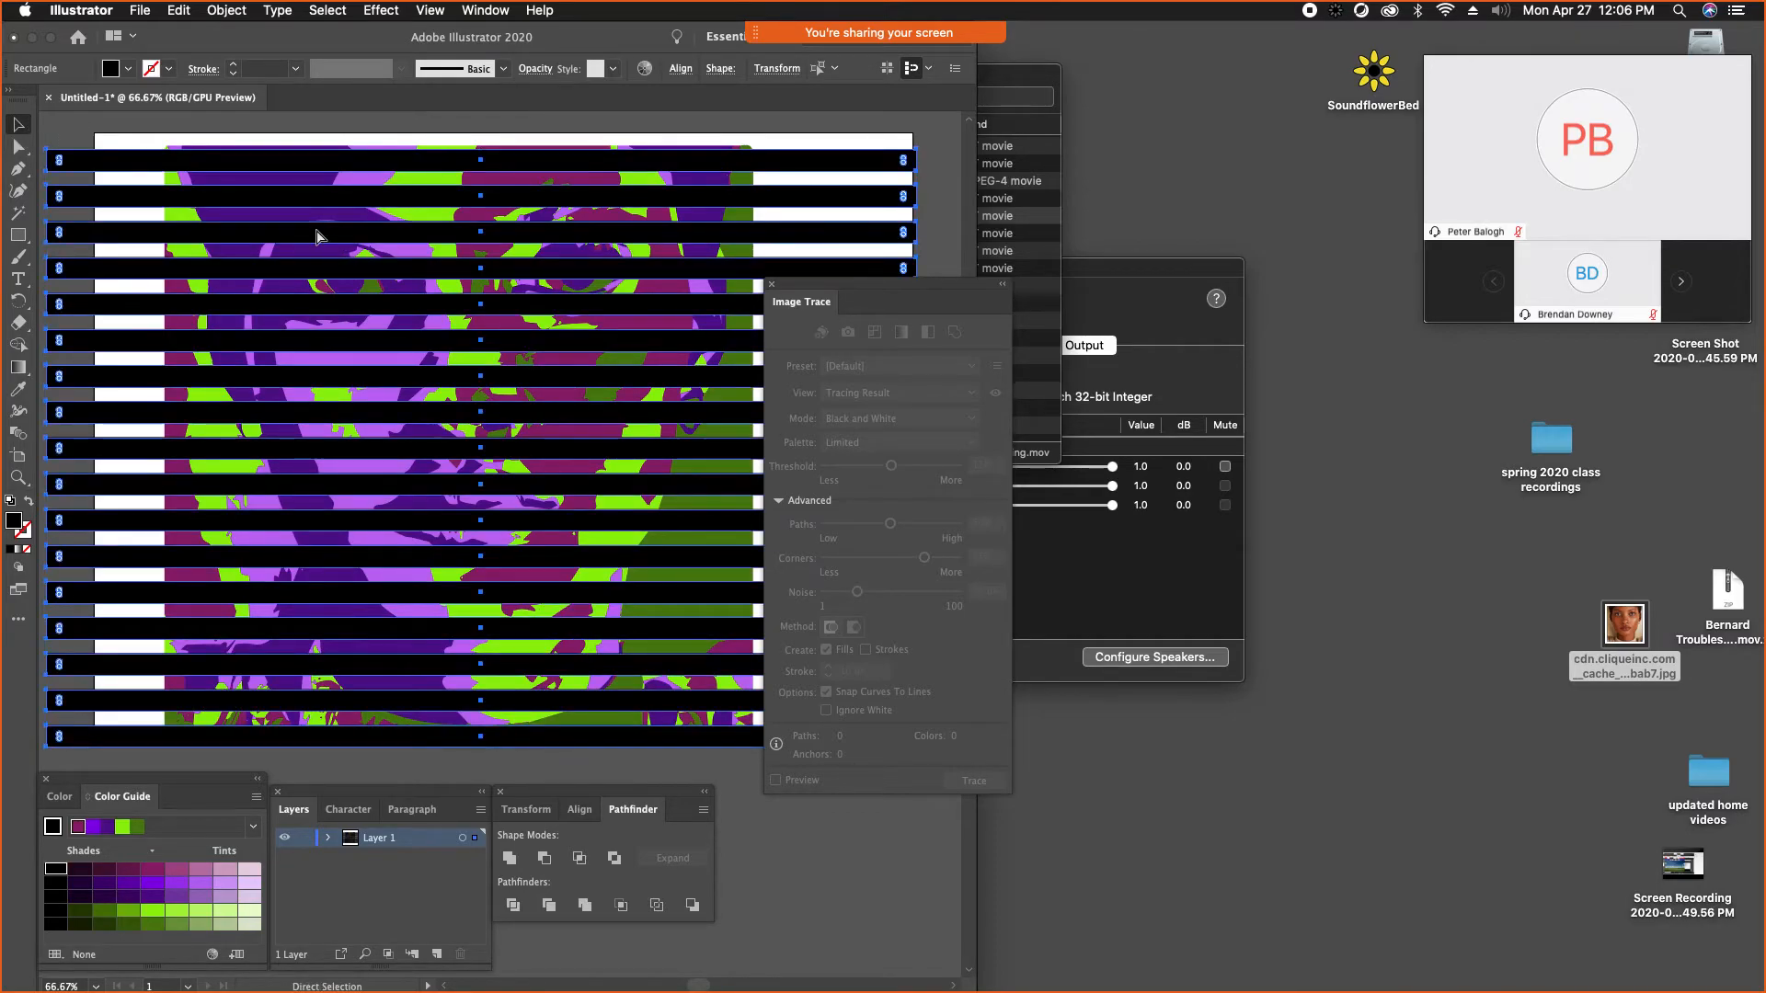
key("super+g")
key("shift+super+bracketleft")
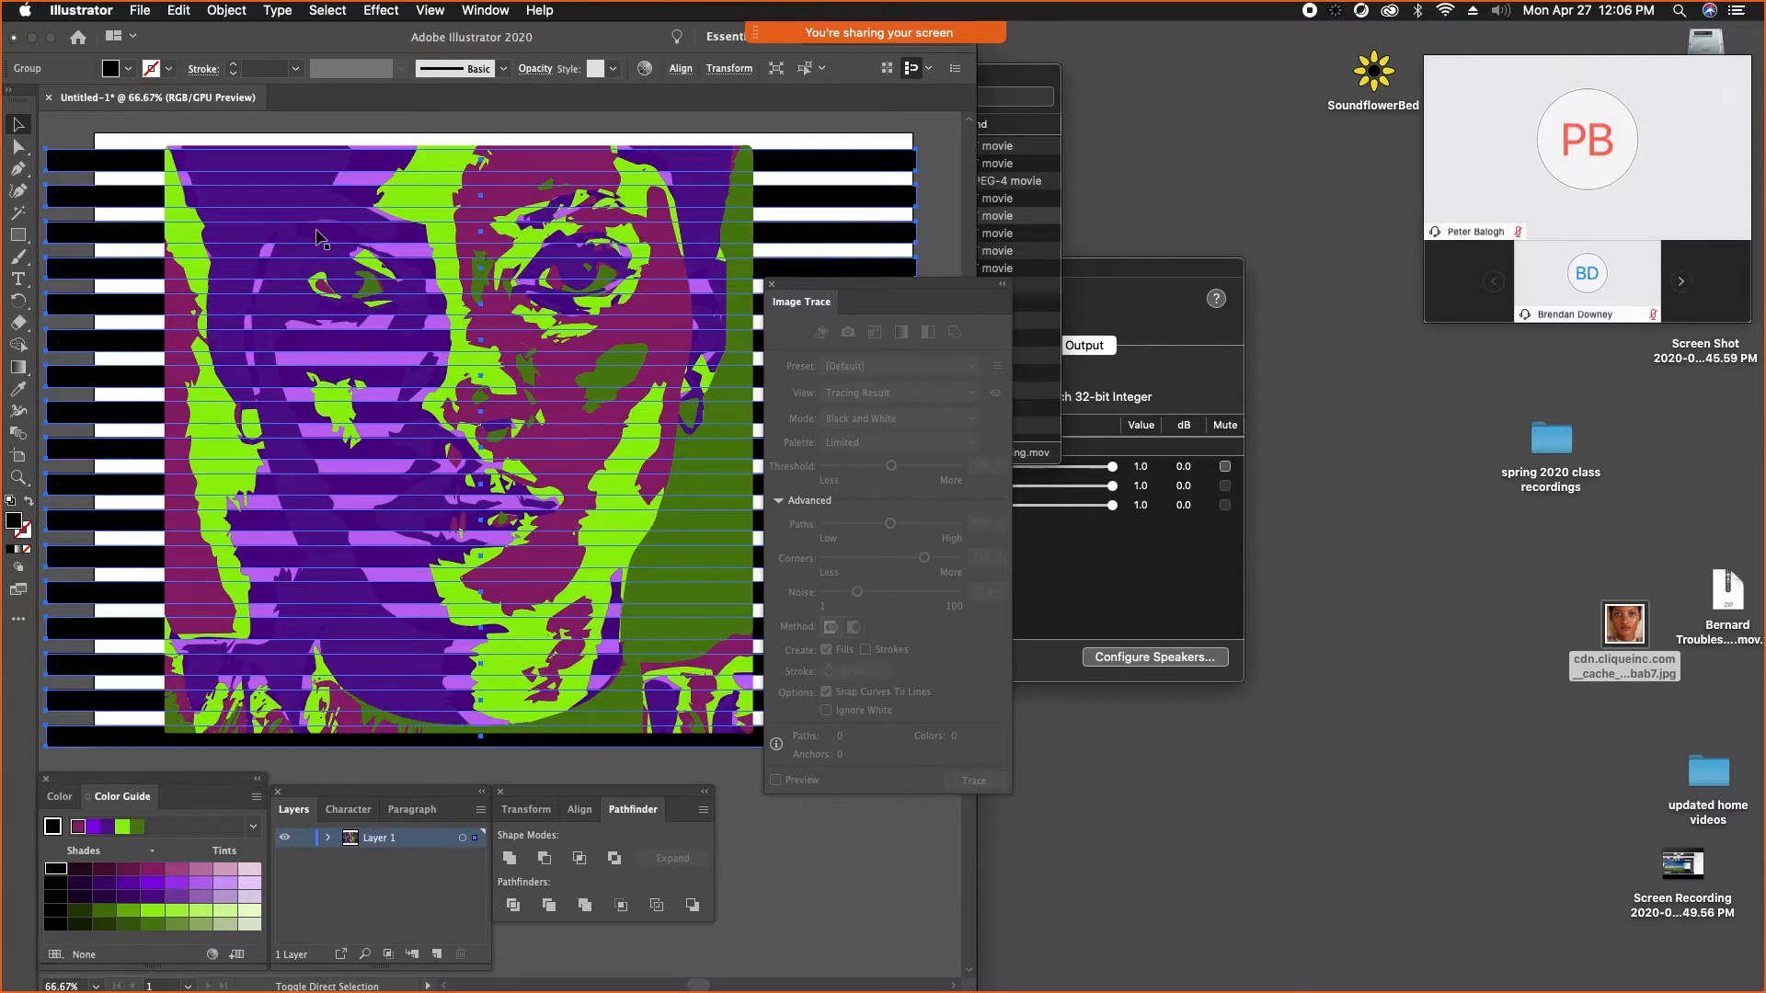
left_click(226, 10)
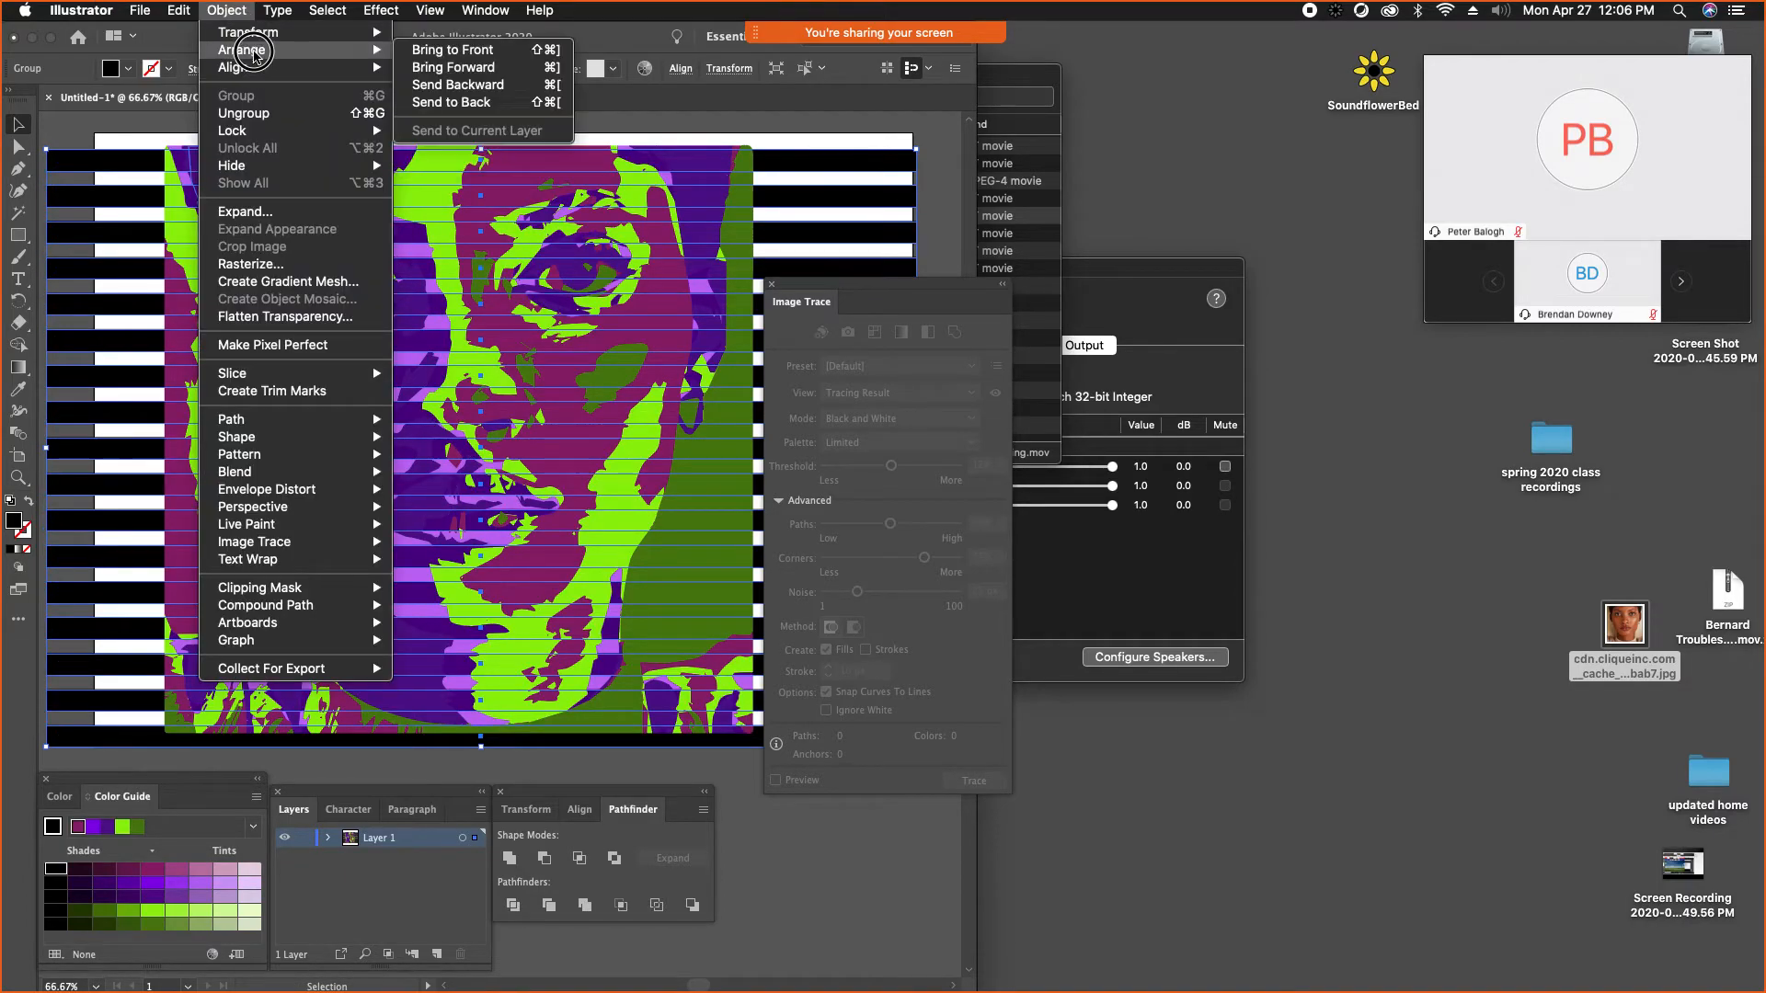
left_click(237, 7)
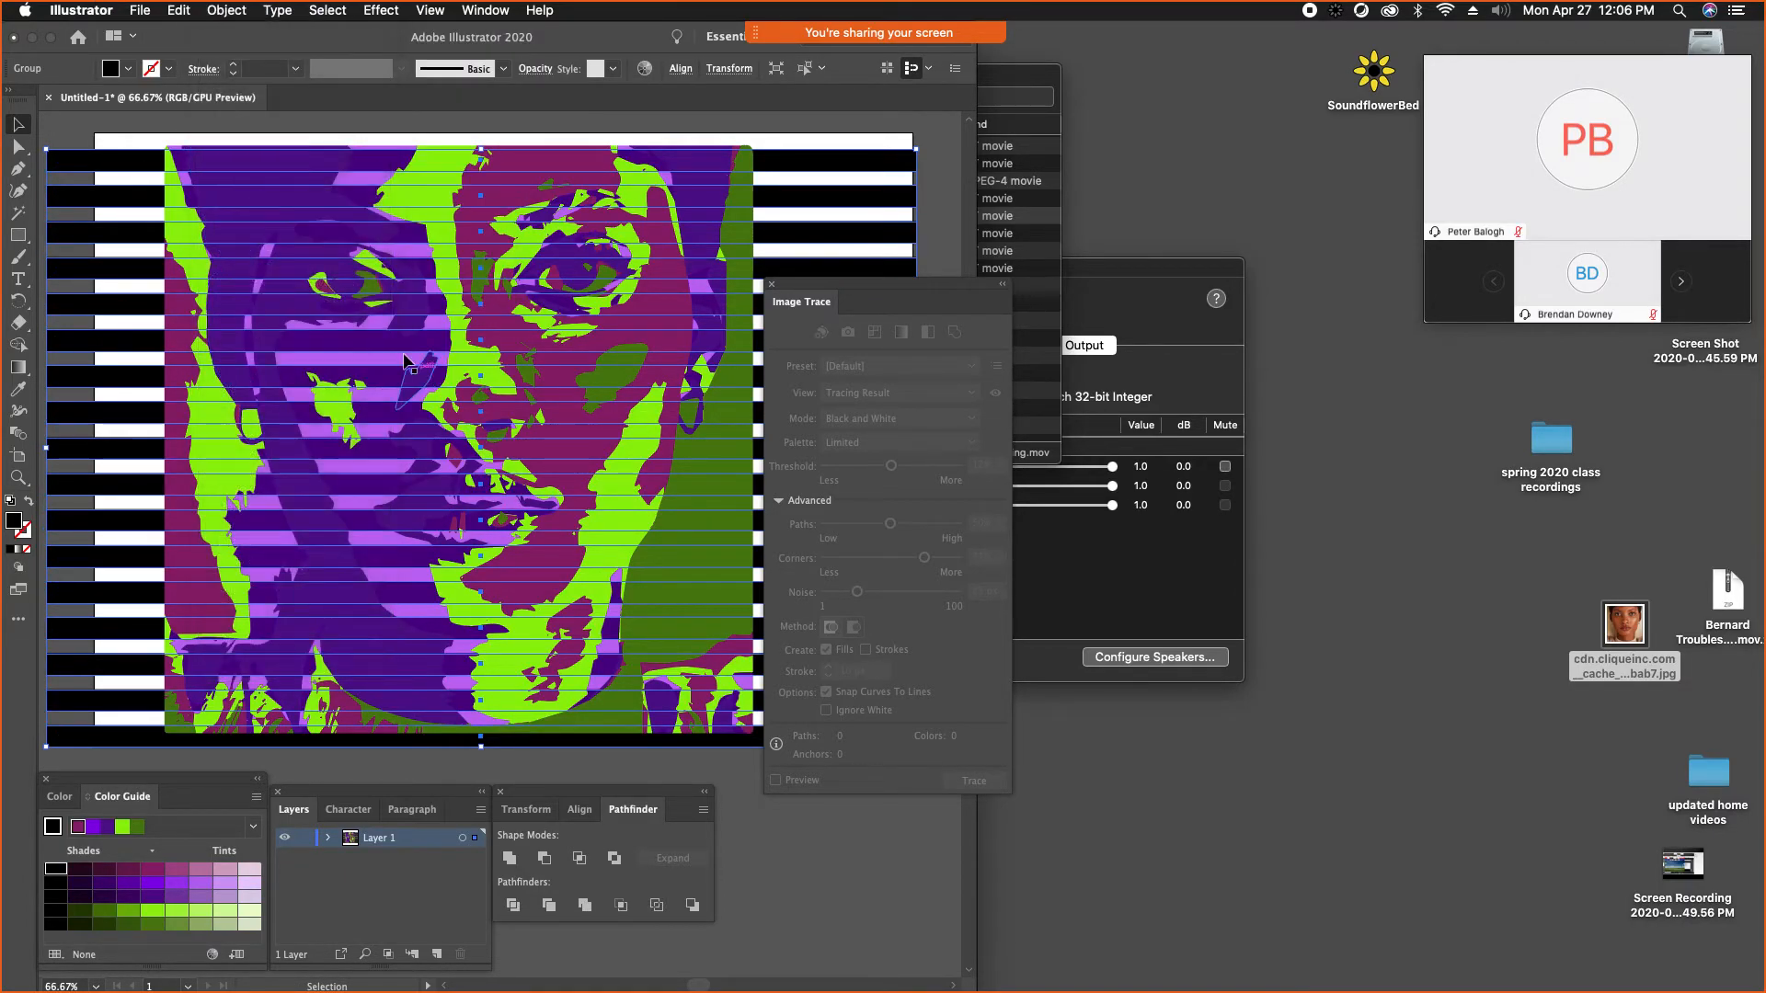
- Deselect the bars, select all semi-transparent violet shapes with the Magic Wand and set their opacity to 68%
left_click(138, 131)
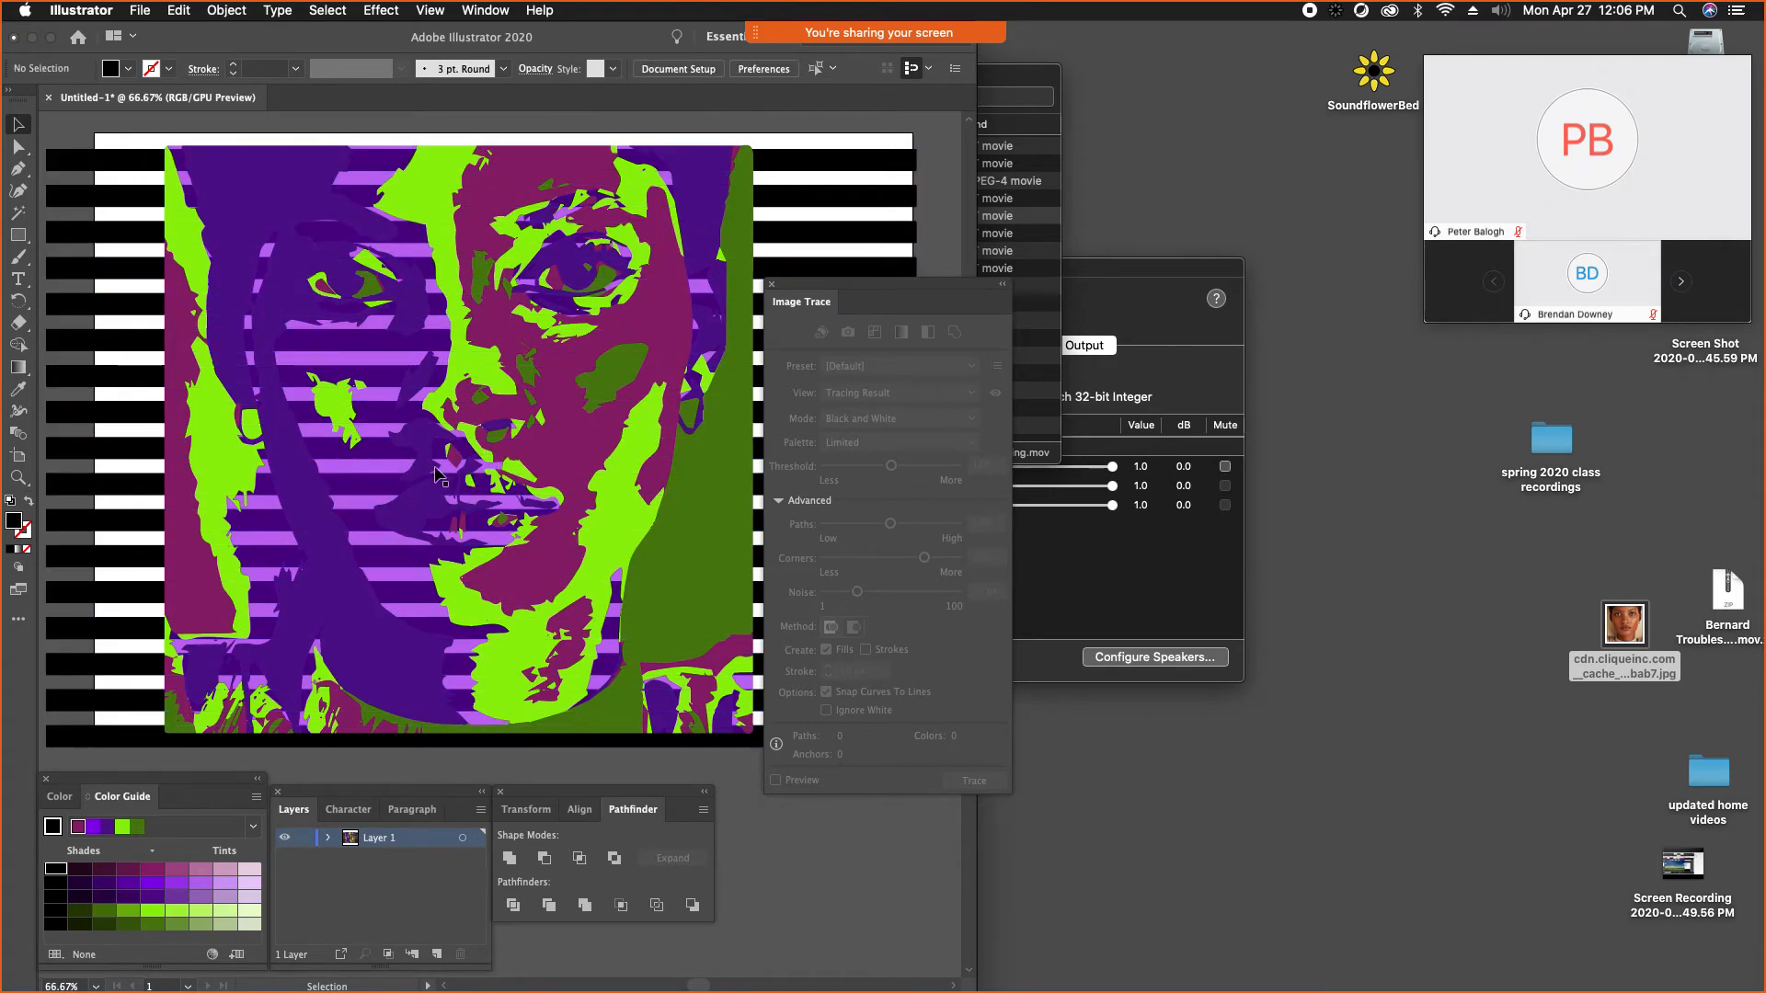
left_click(18, 213)
left_click(362, 364)
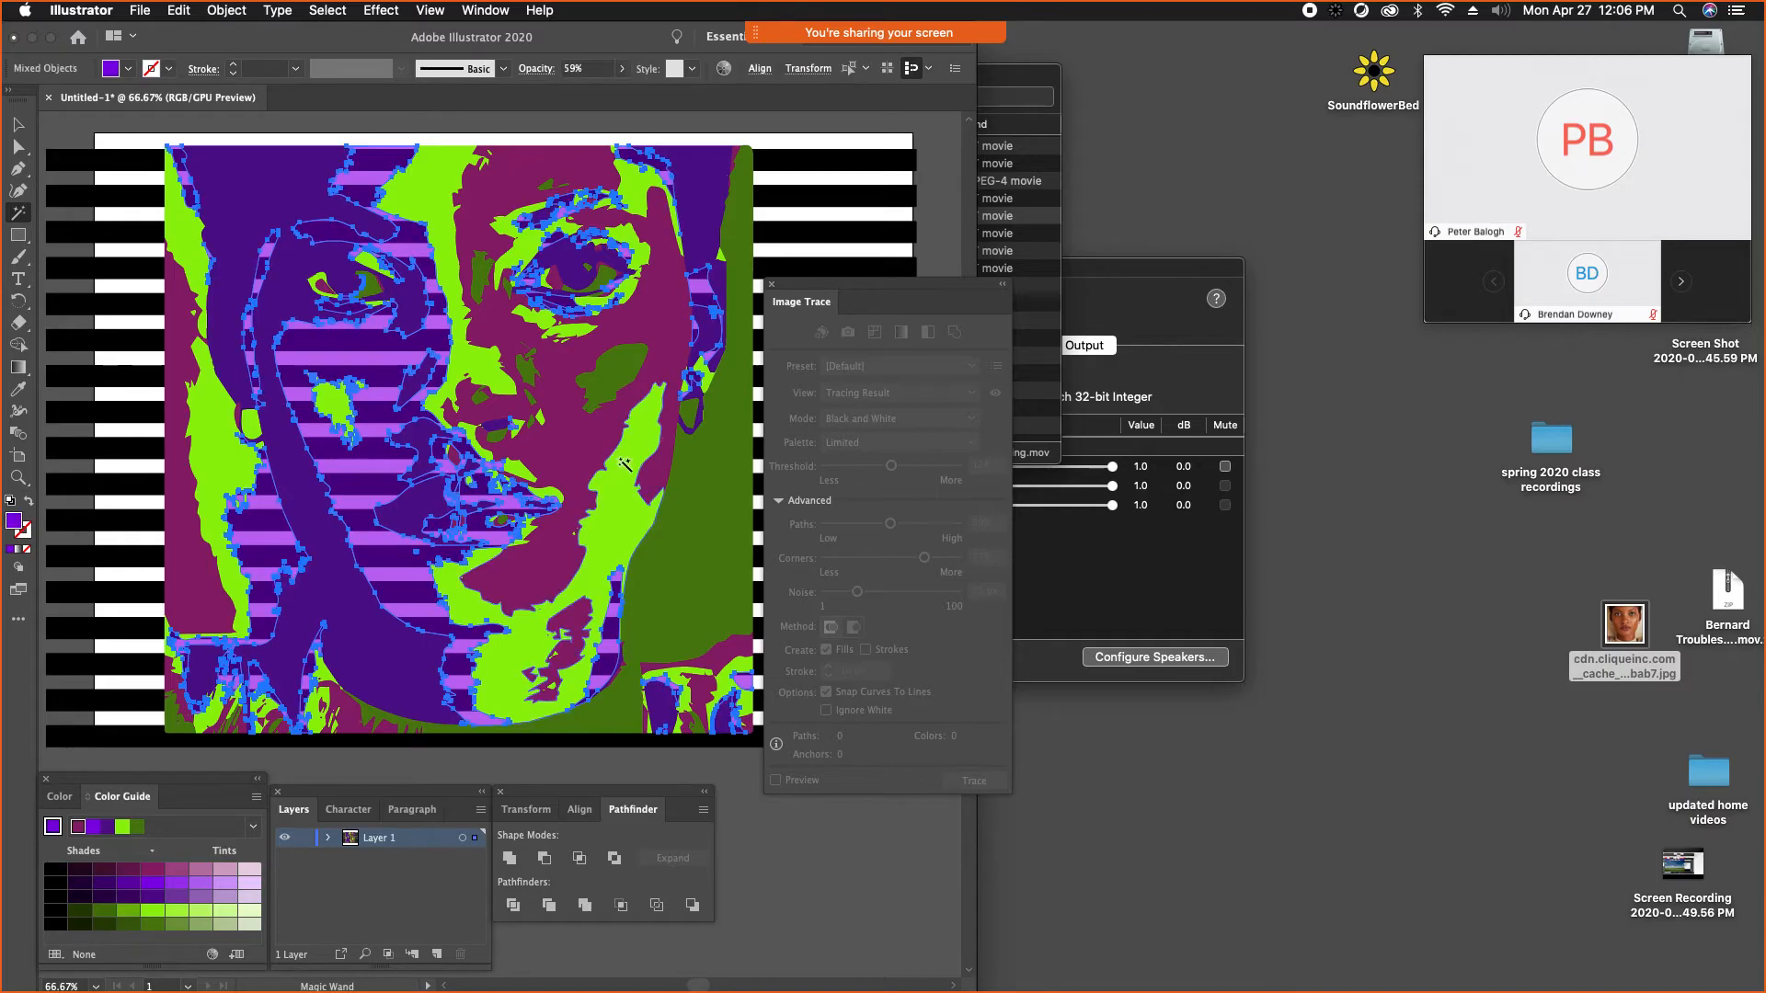
left_click(624, 73)
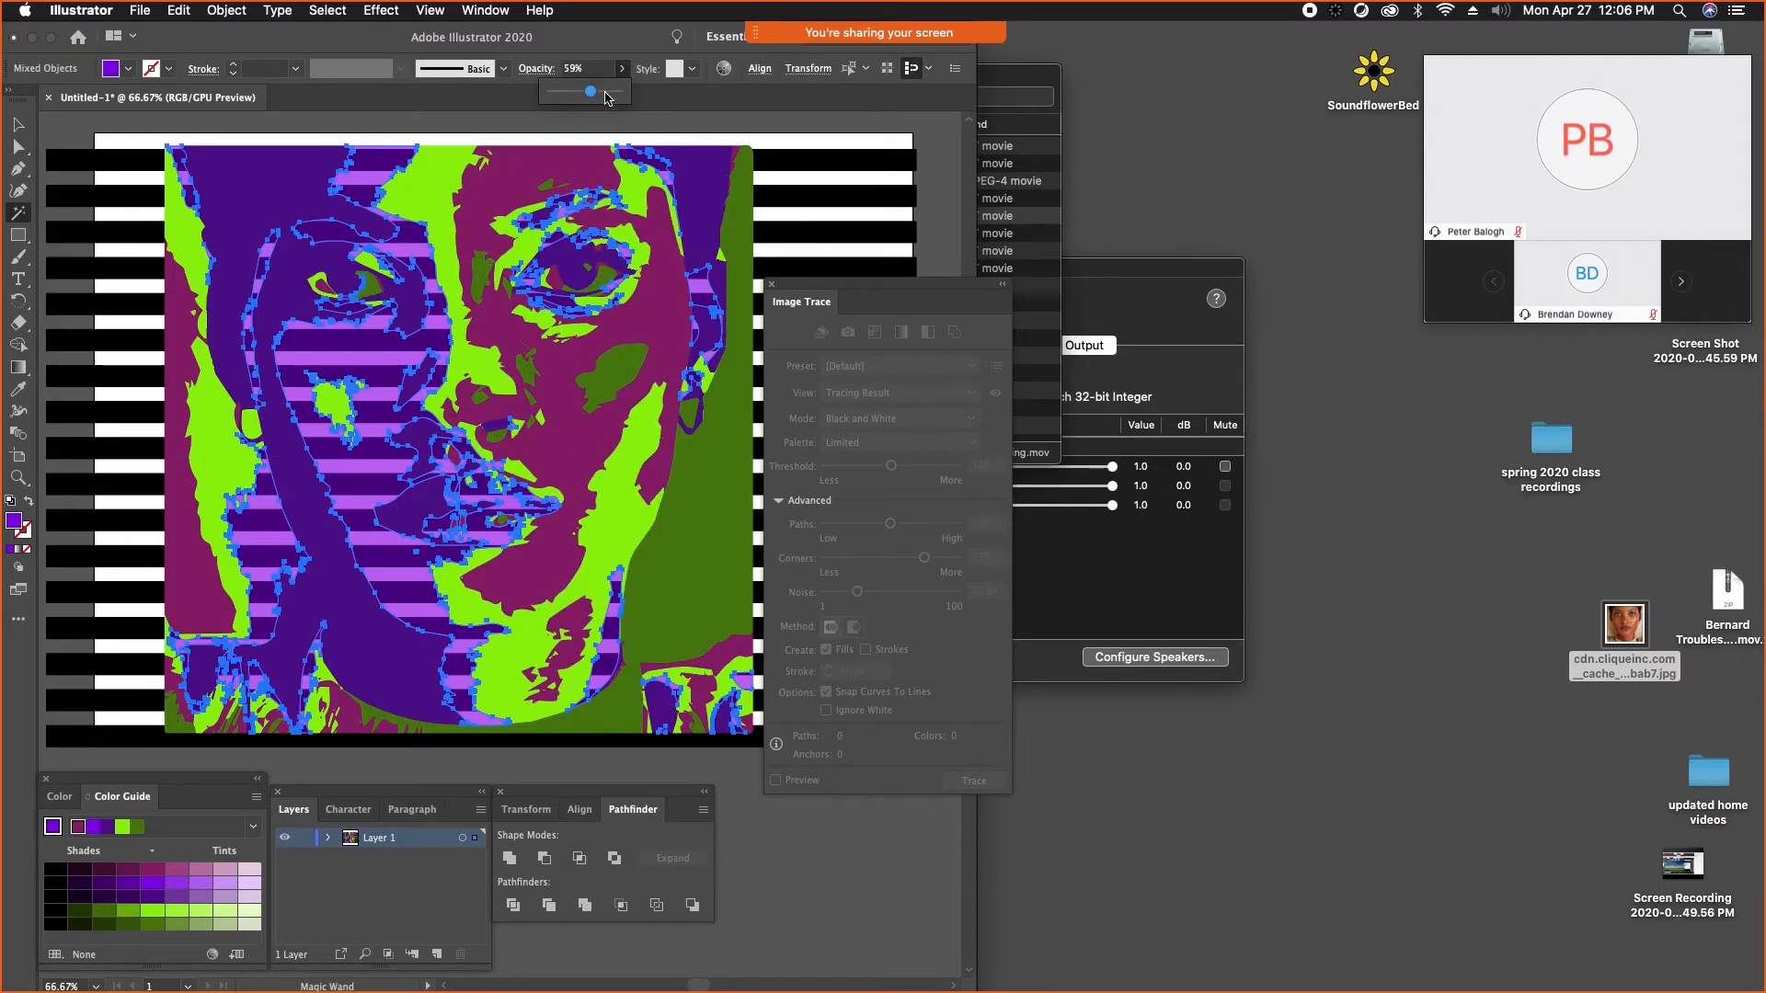
left_click_drag(594, 91, 598, 95)
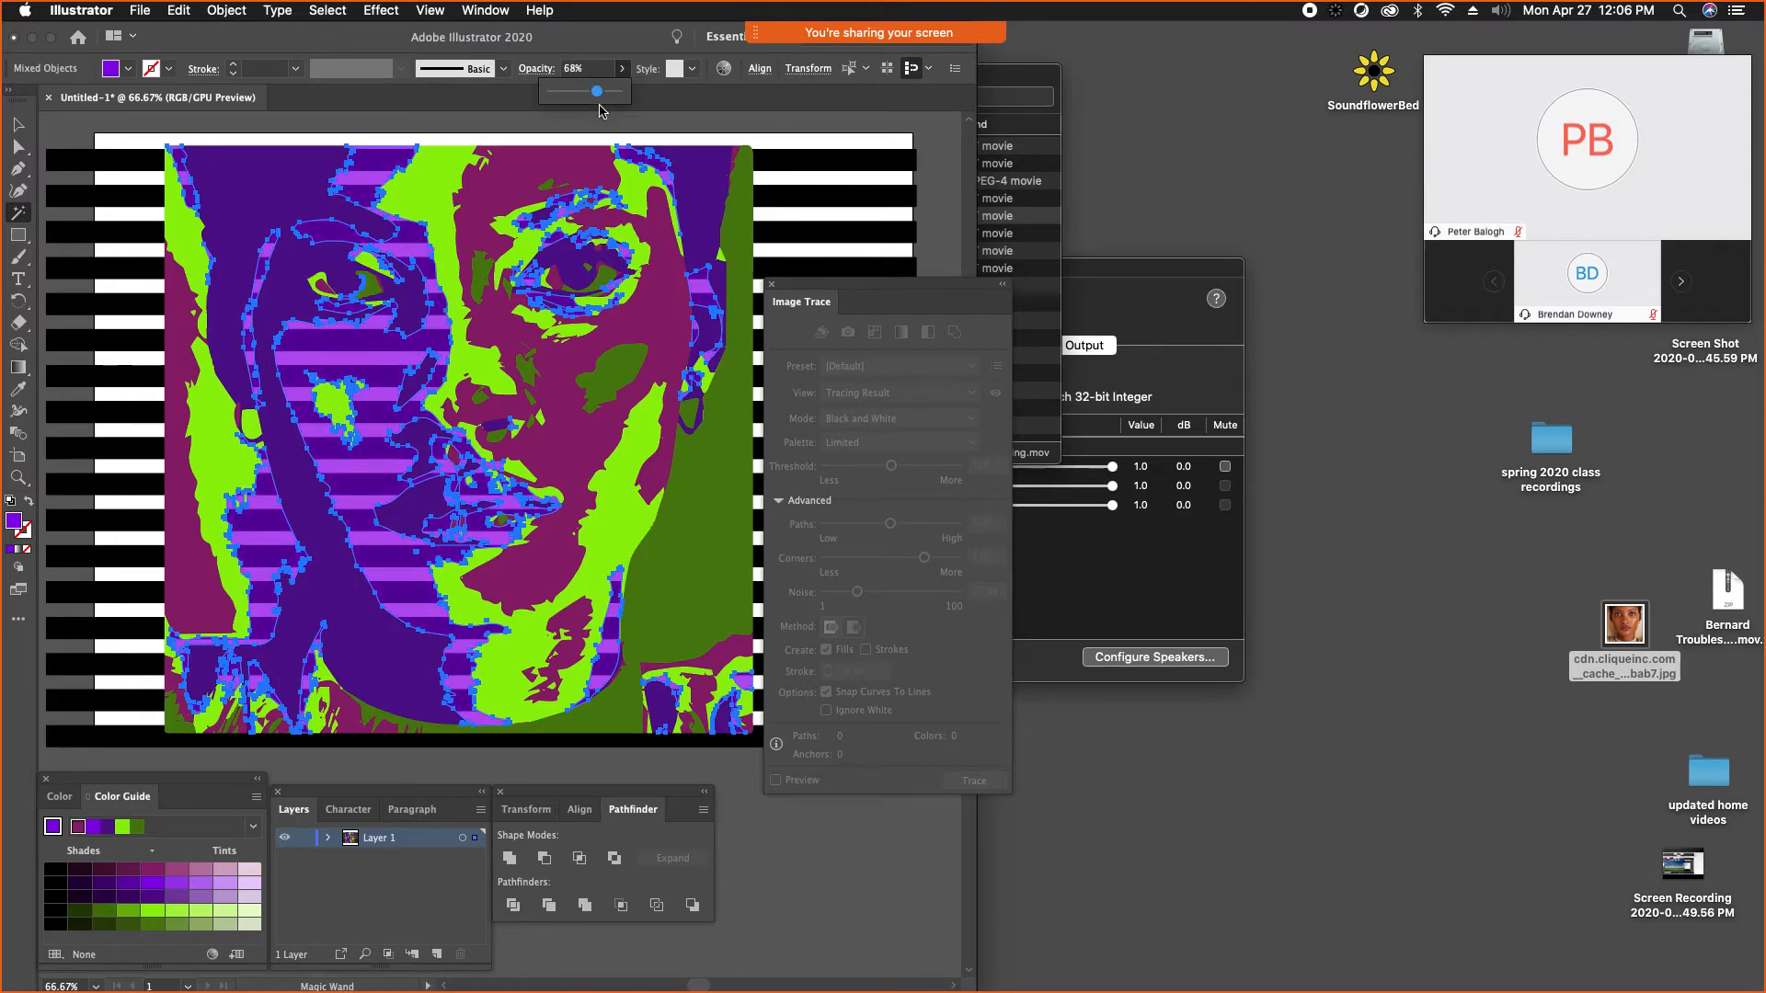
- Select all maroon shapes with the Magic Wand and set their opacity to 94%
left_click(556, 458)
left_click(623, 71)
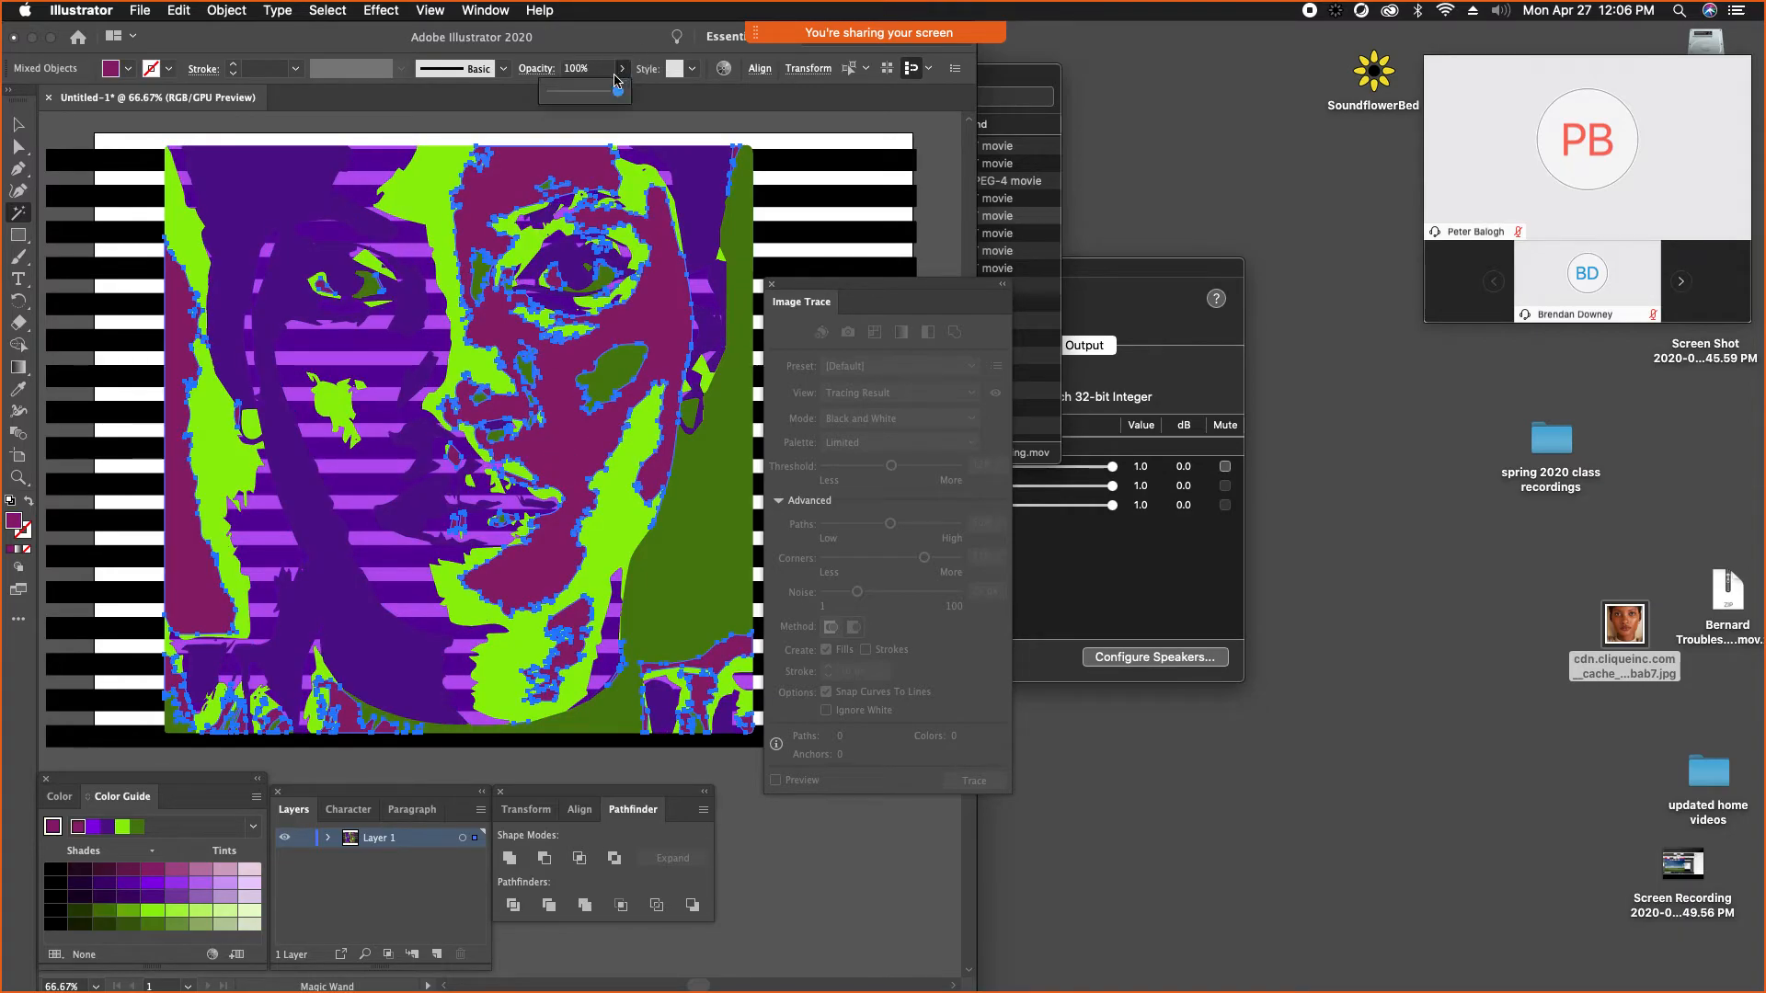
left_click_drag(619, 91, 616, 93)
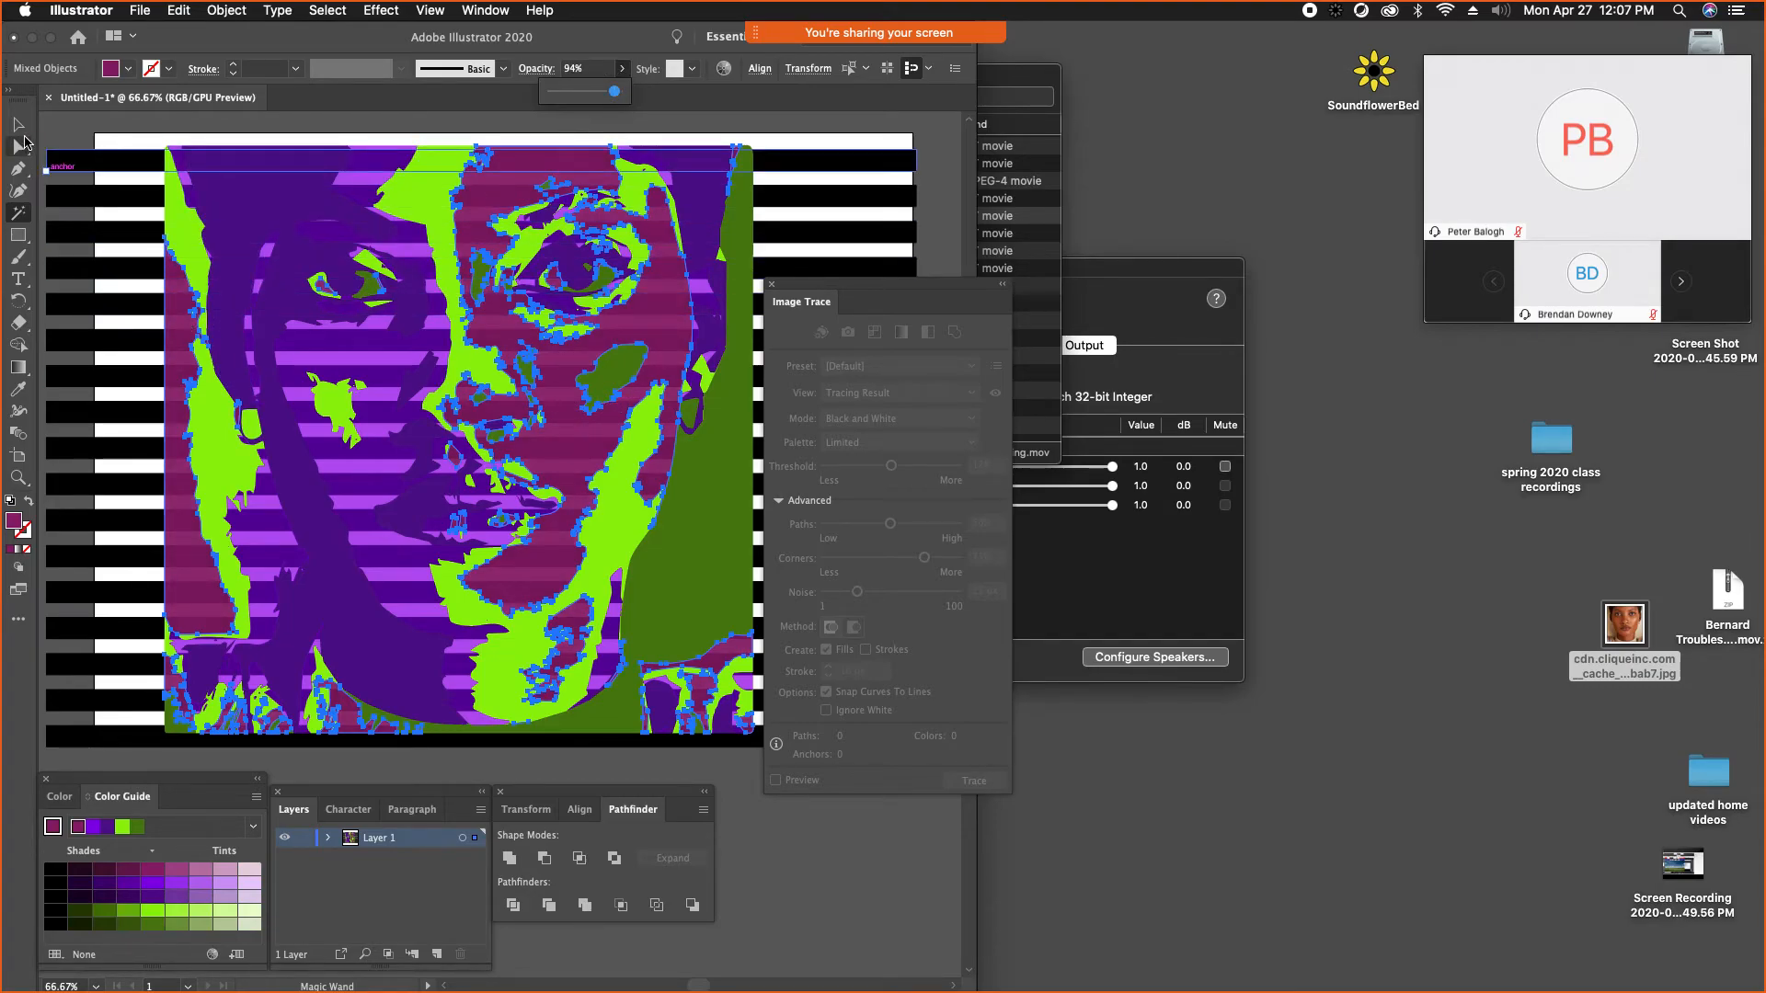
- Try to cut the bright green shapes out of the black bars with the Minus Front shape mode
left_click(18, 125)
left_click_drag(113, 690, 127, 754)
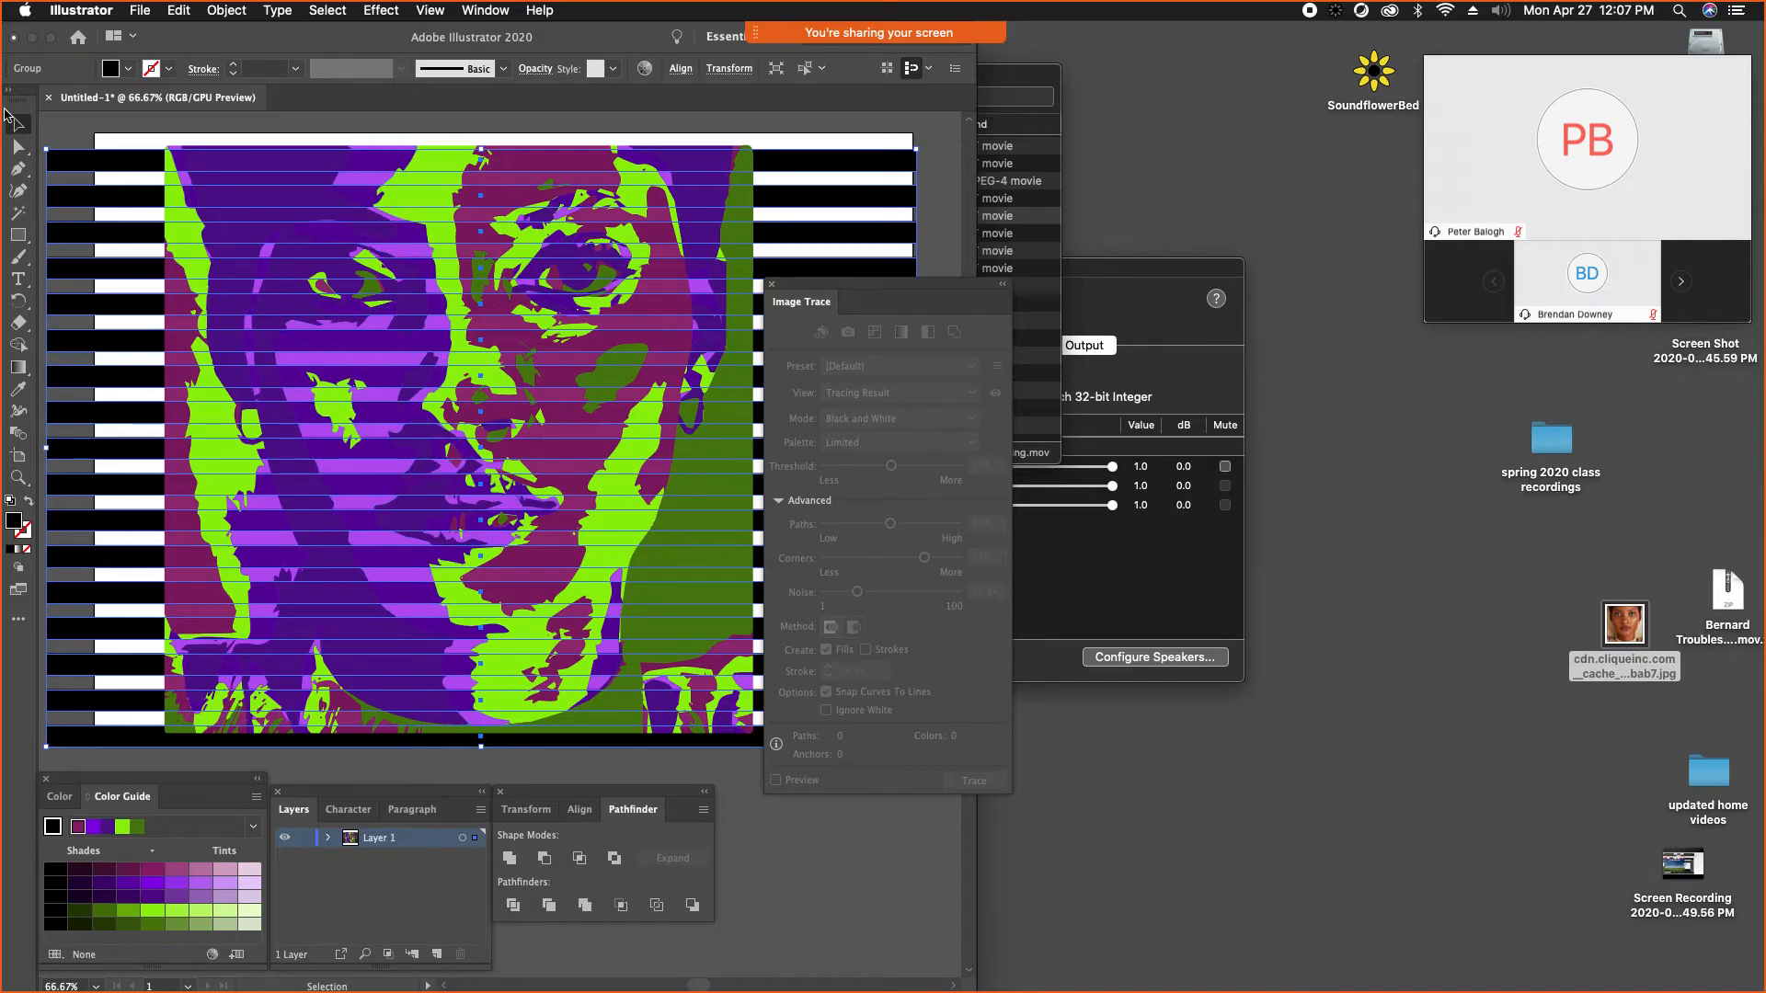
left_click(17, 213)
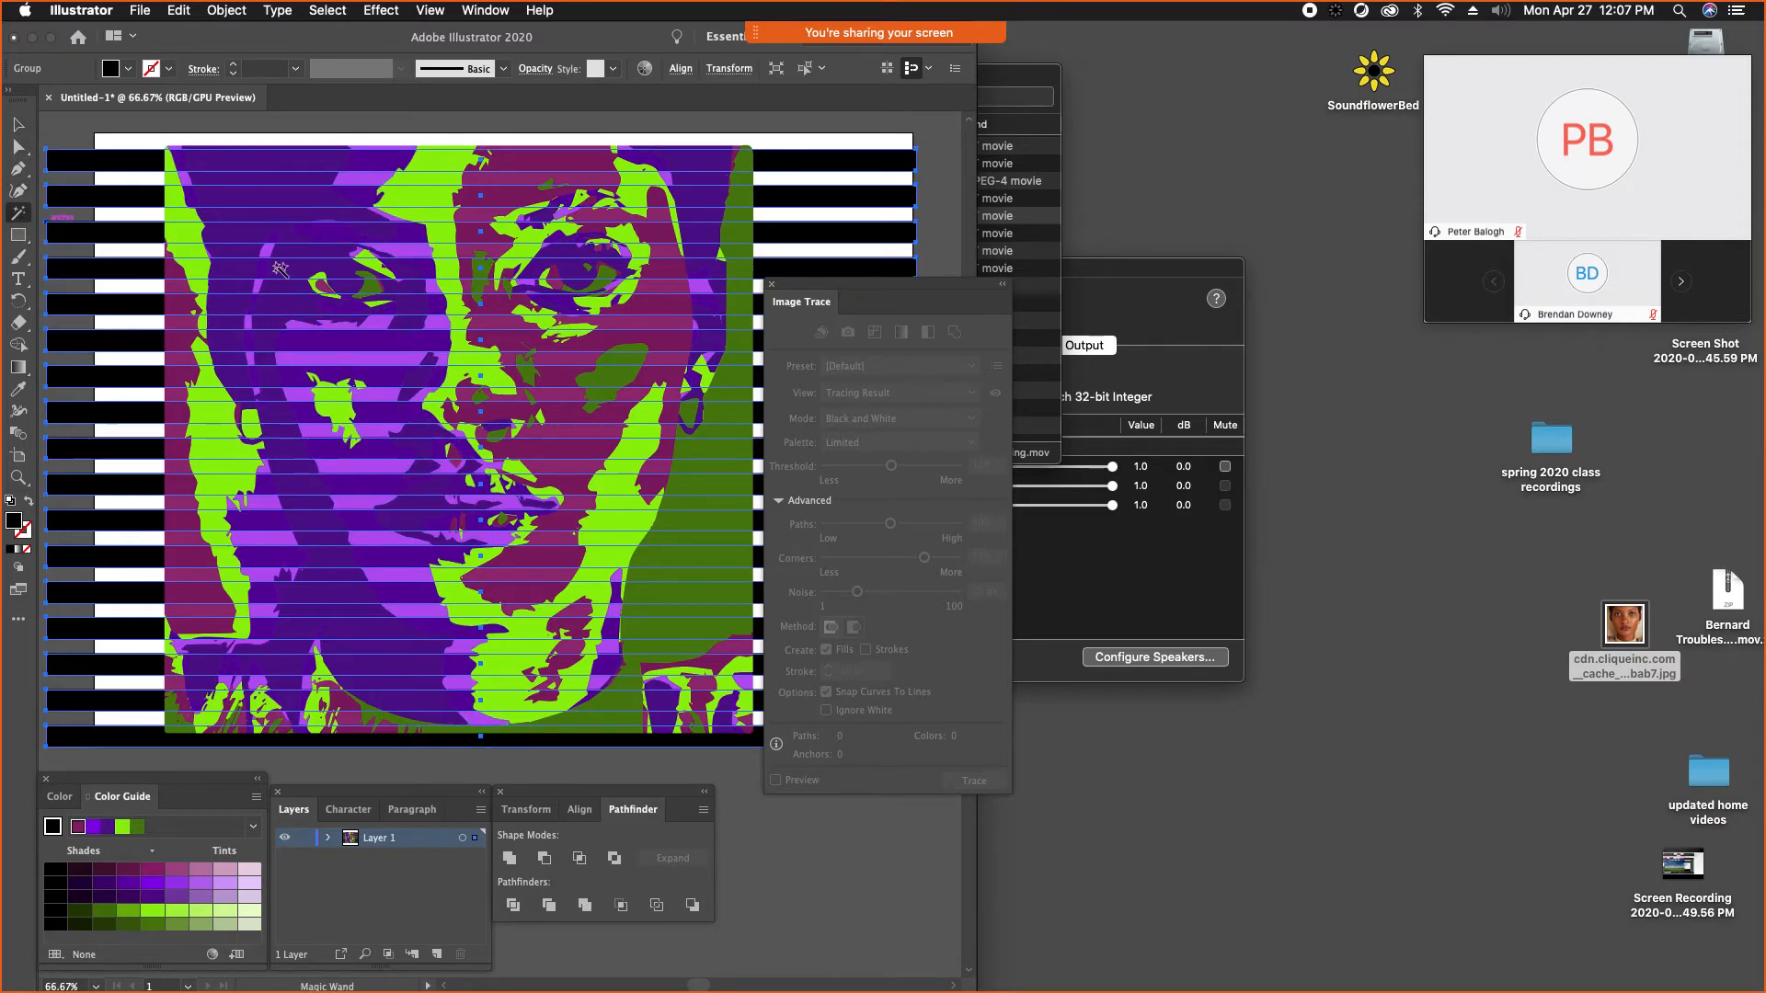
left_click(221, 453)
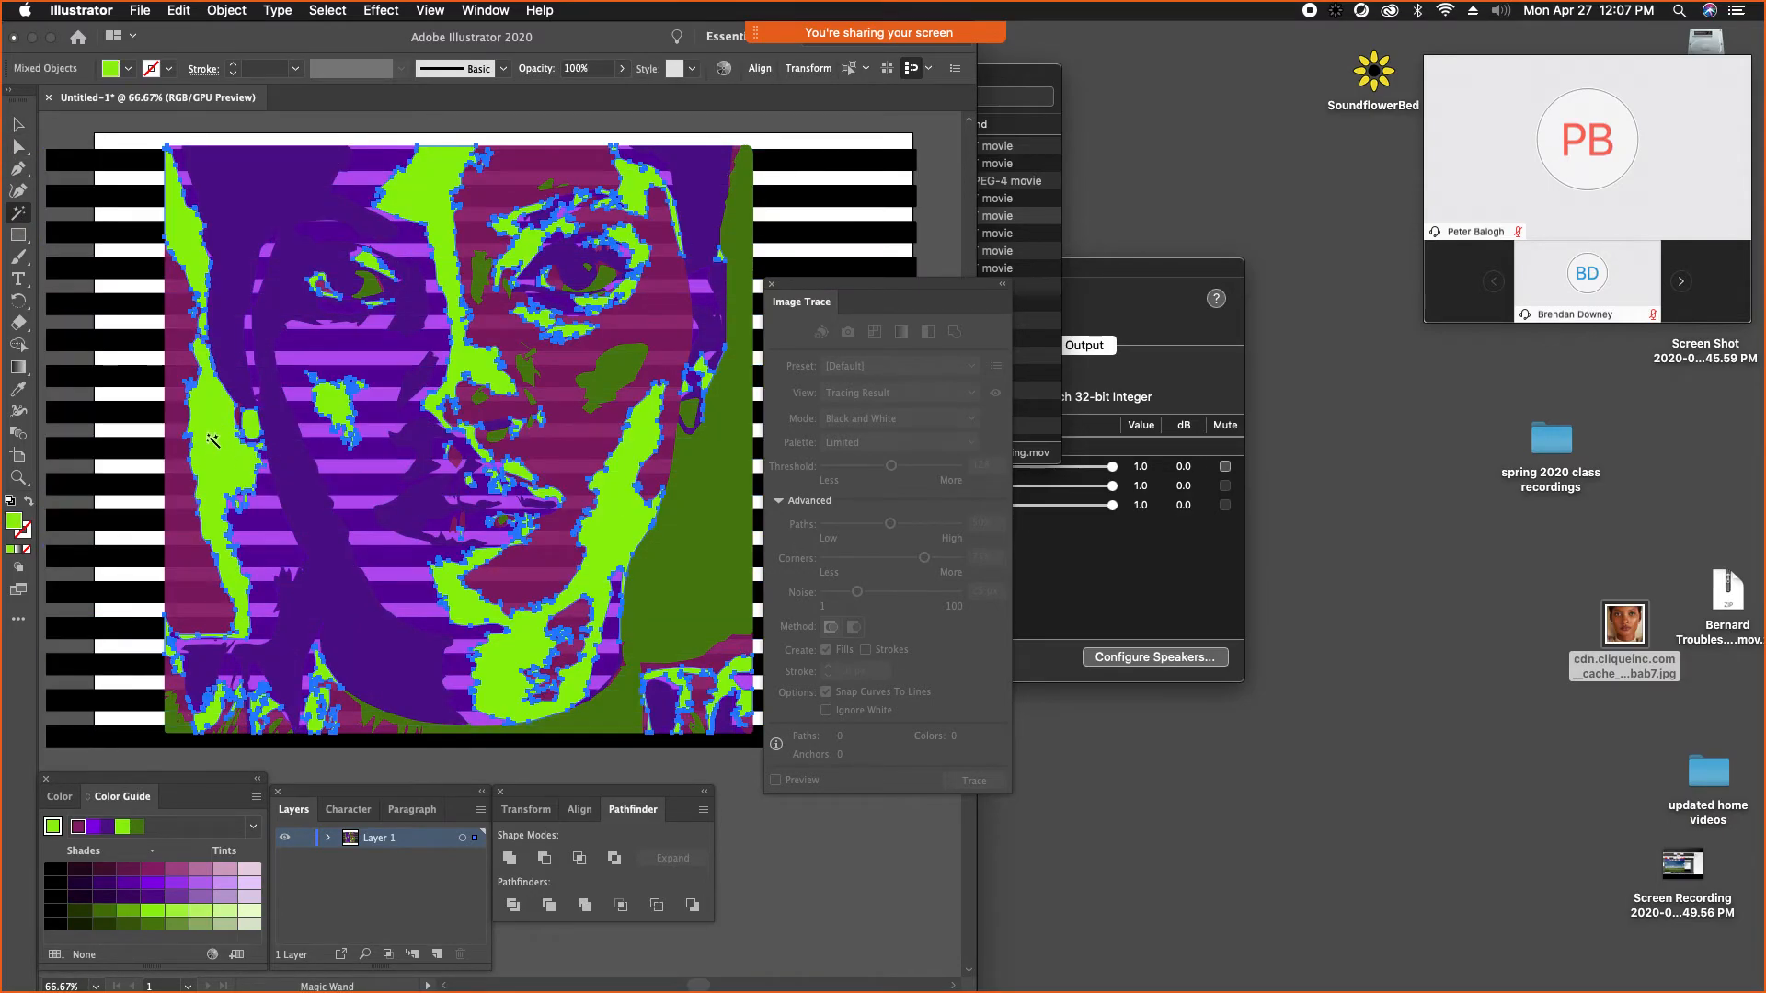
left_click(138, 451, "shift")
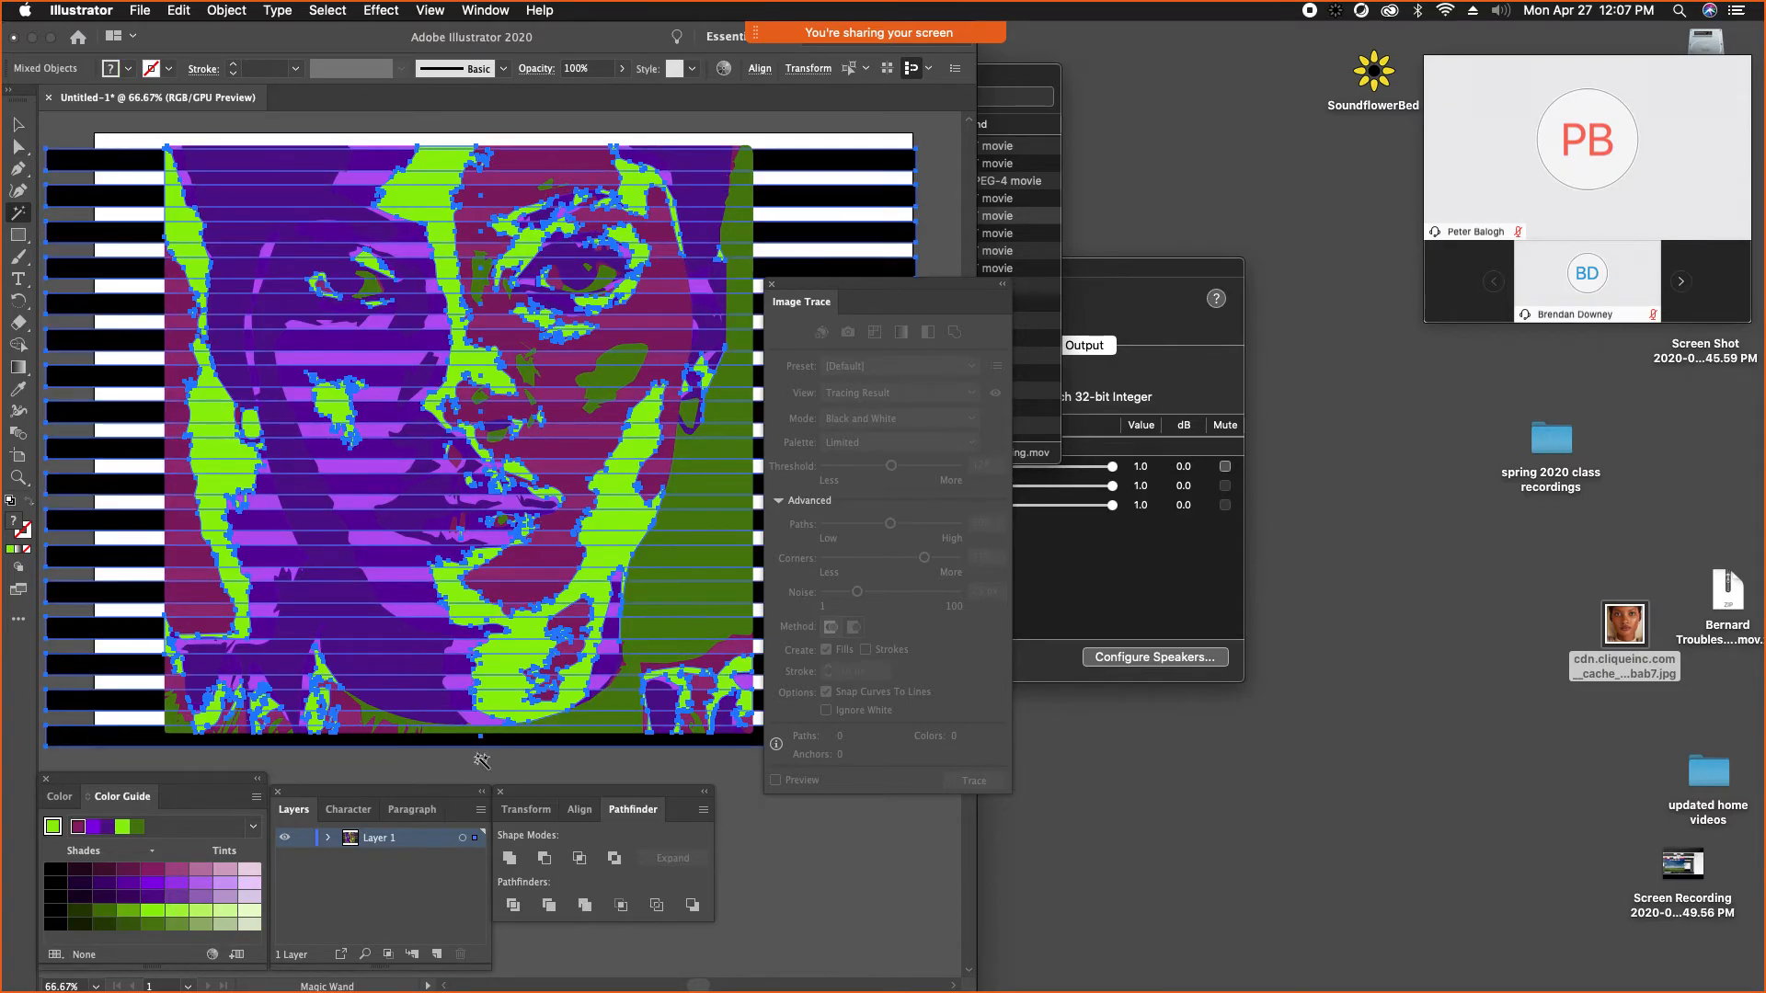
left_click(544, 860)
- Undo the Minus Front subtraction and deselect everything
key("v")
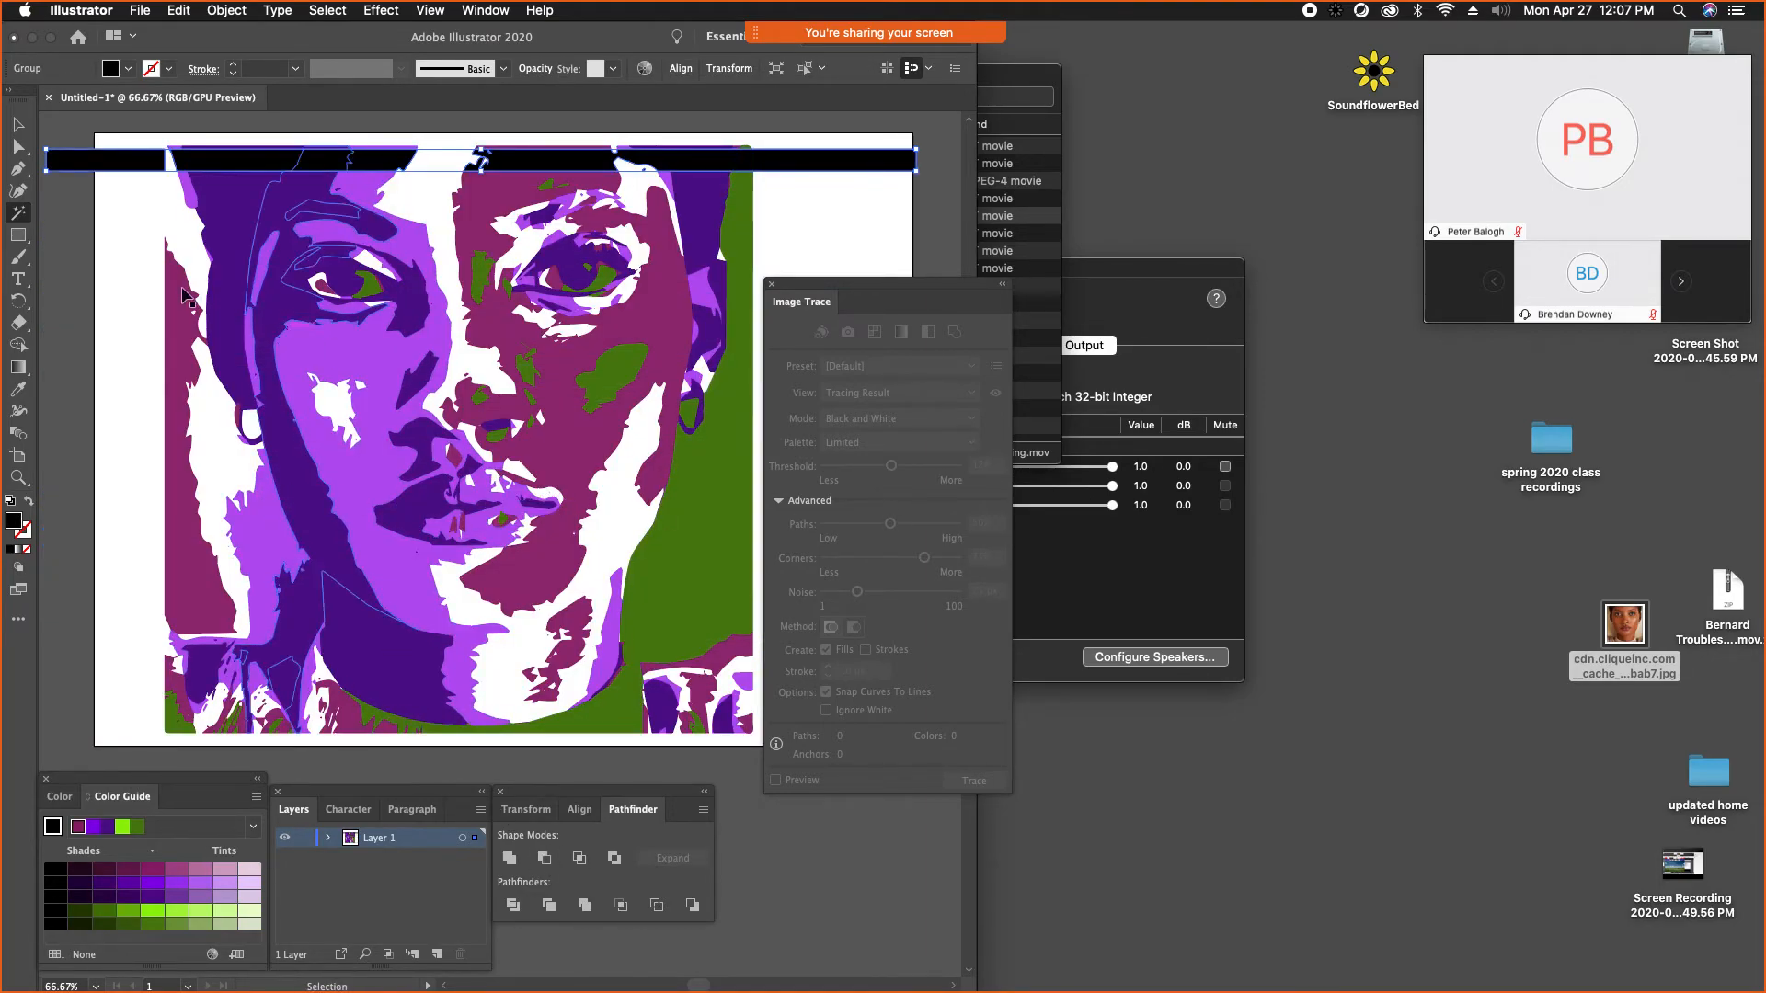
key("ctrl+z")
key("y")
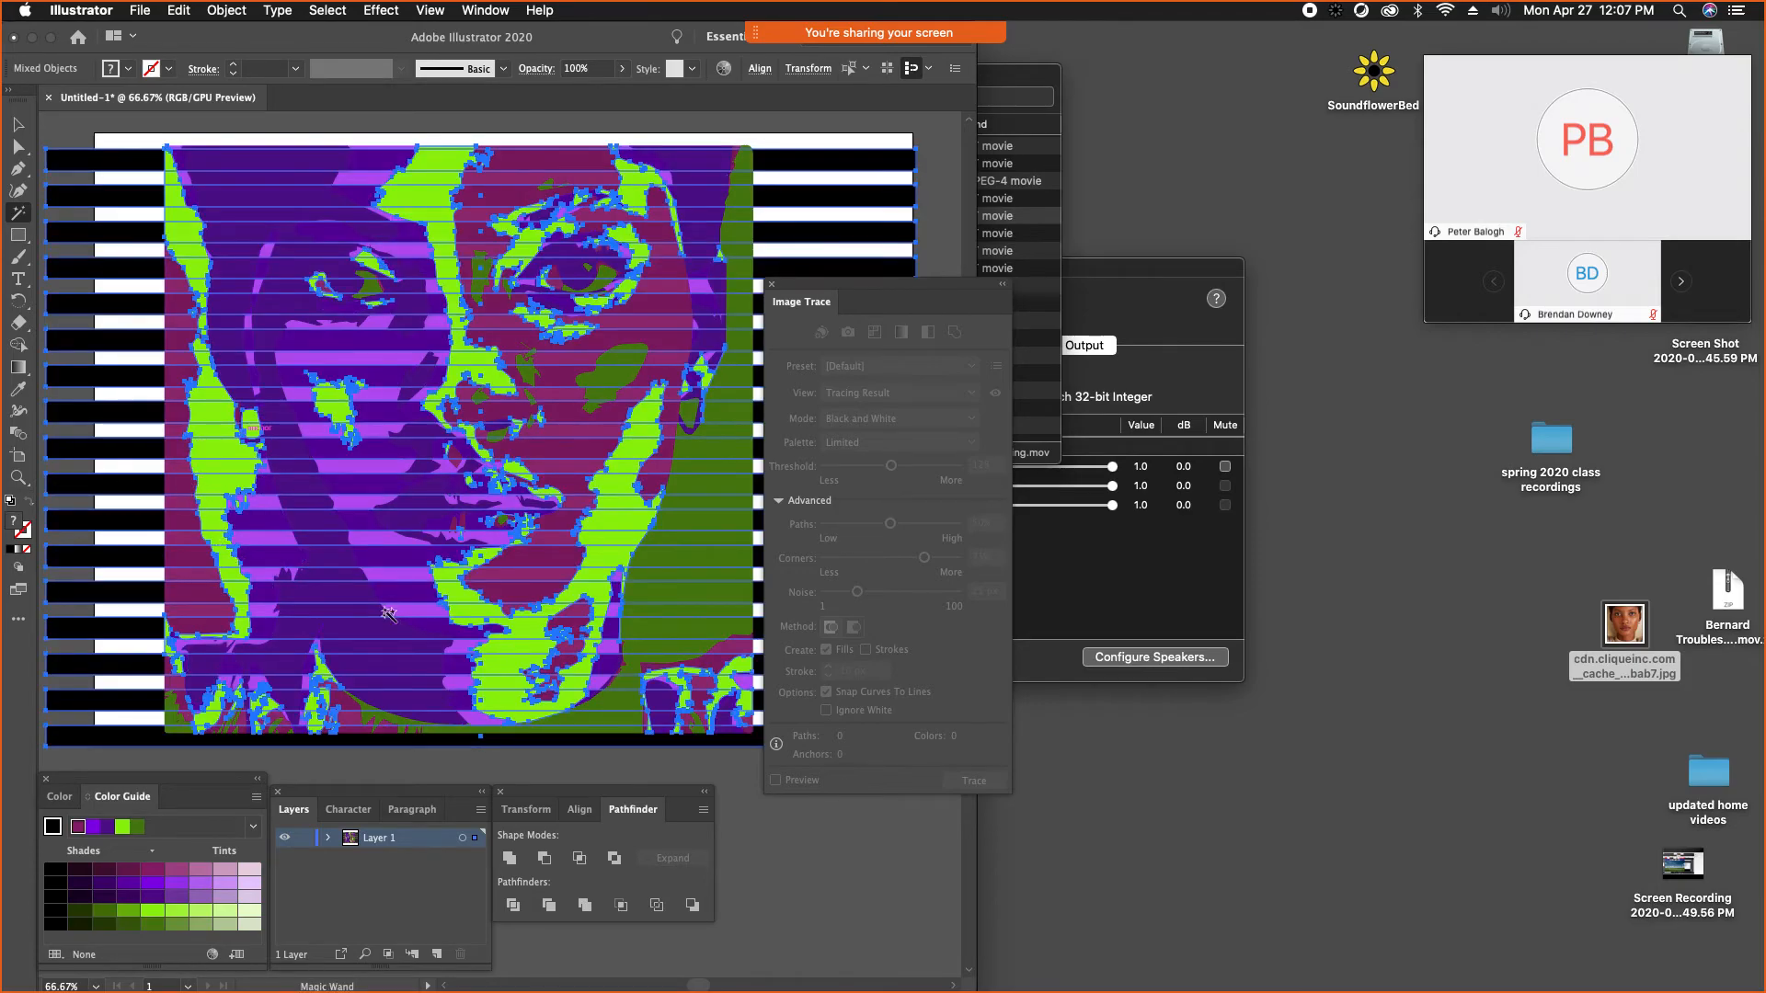
left_click(19, 123)
left_click(68, 142)
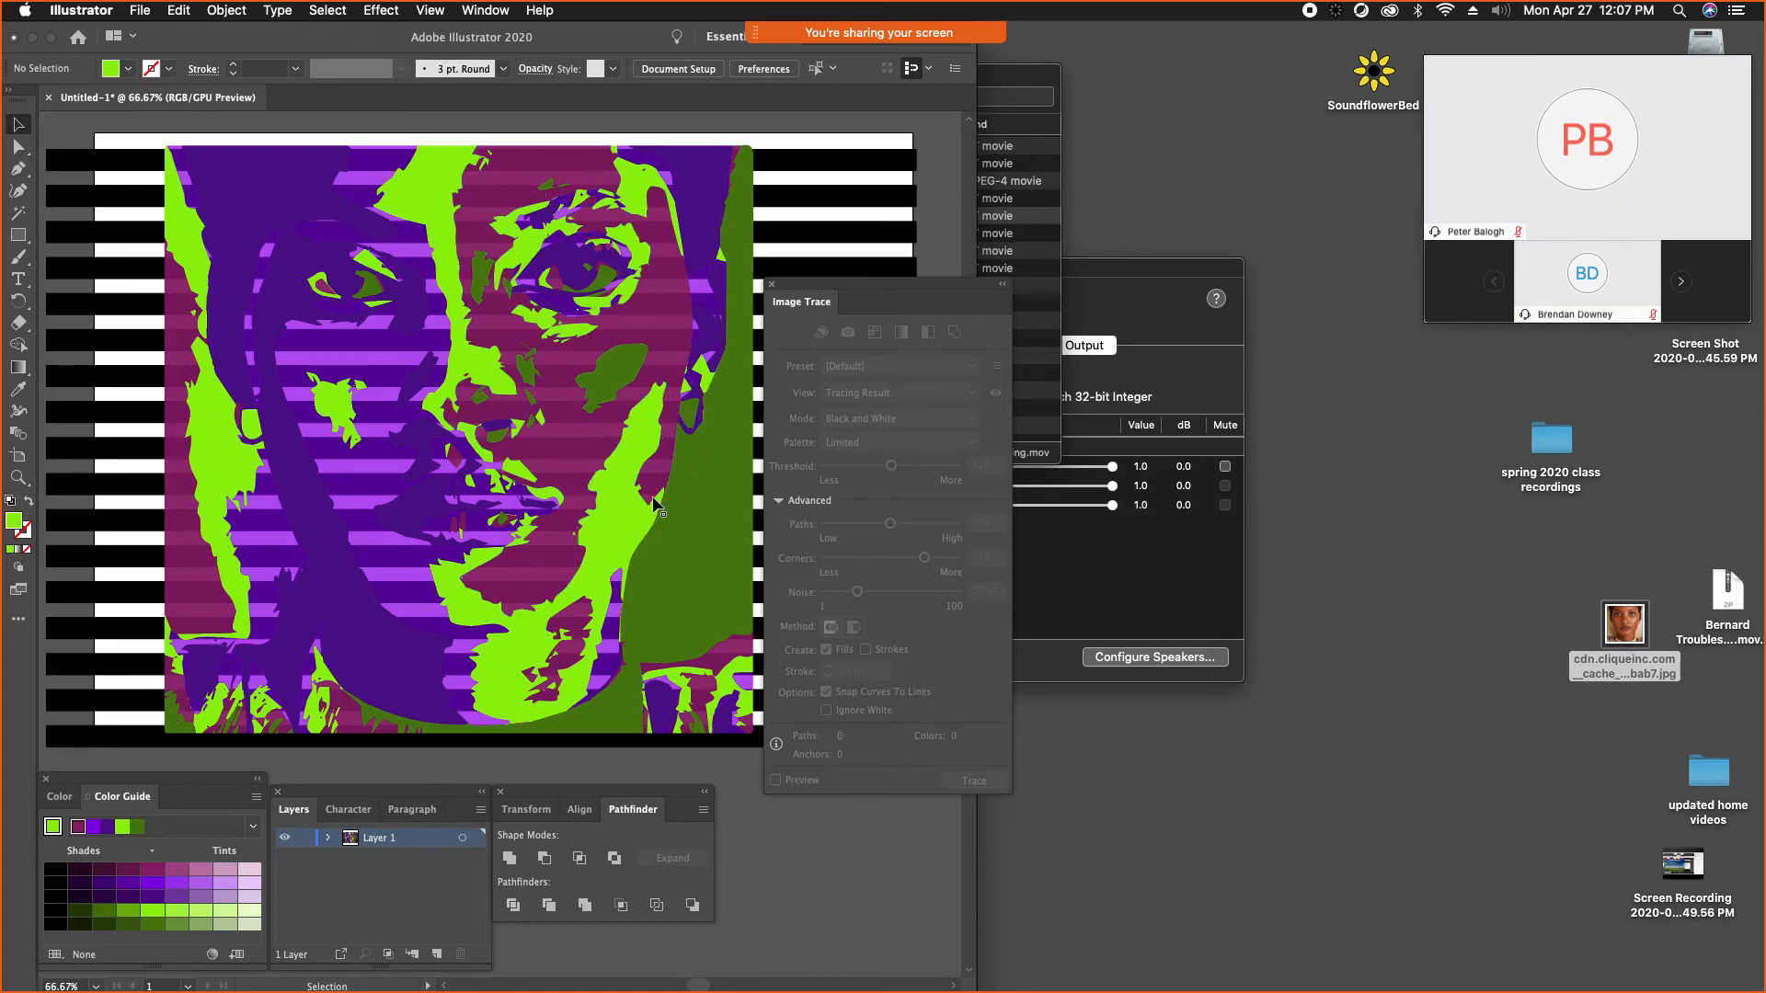
- Copy the group of black bars and paste it in place on top of the portrait
left_click(1196, 770)
left_click(931, 797)
left_click_drag(55, 128, 103, 756)
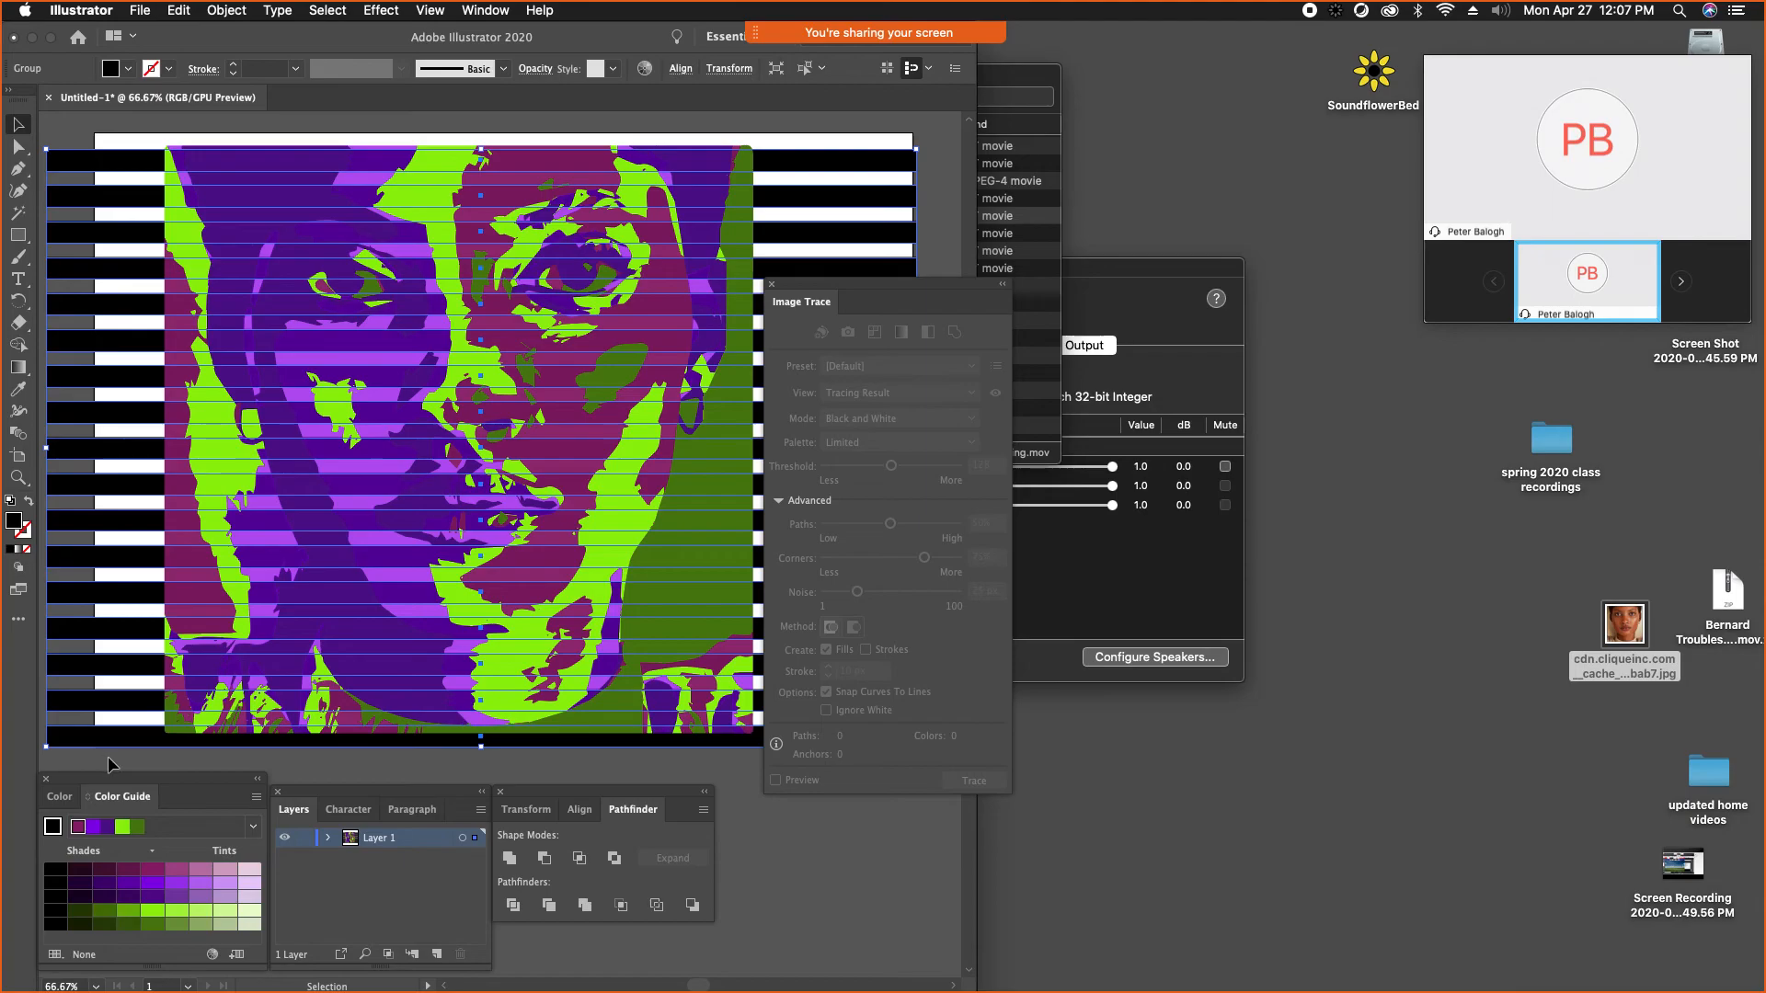
key("a")
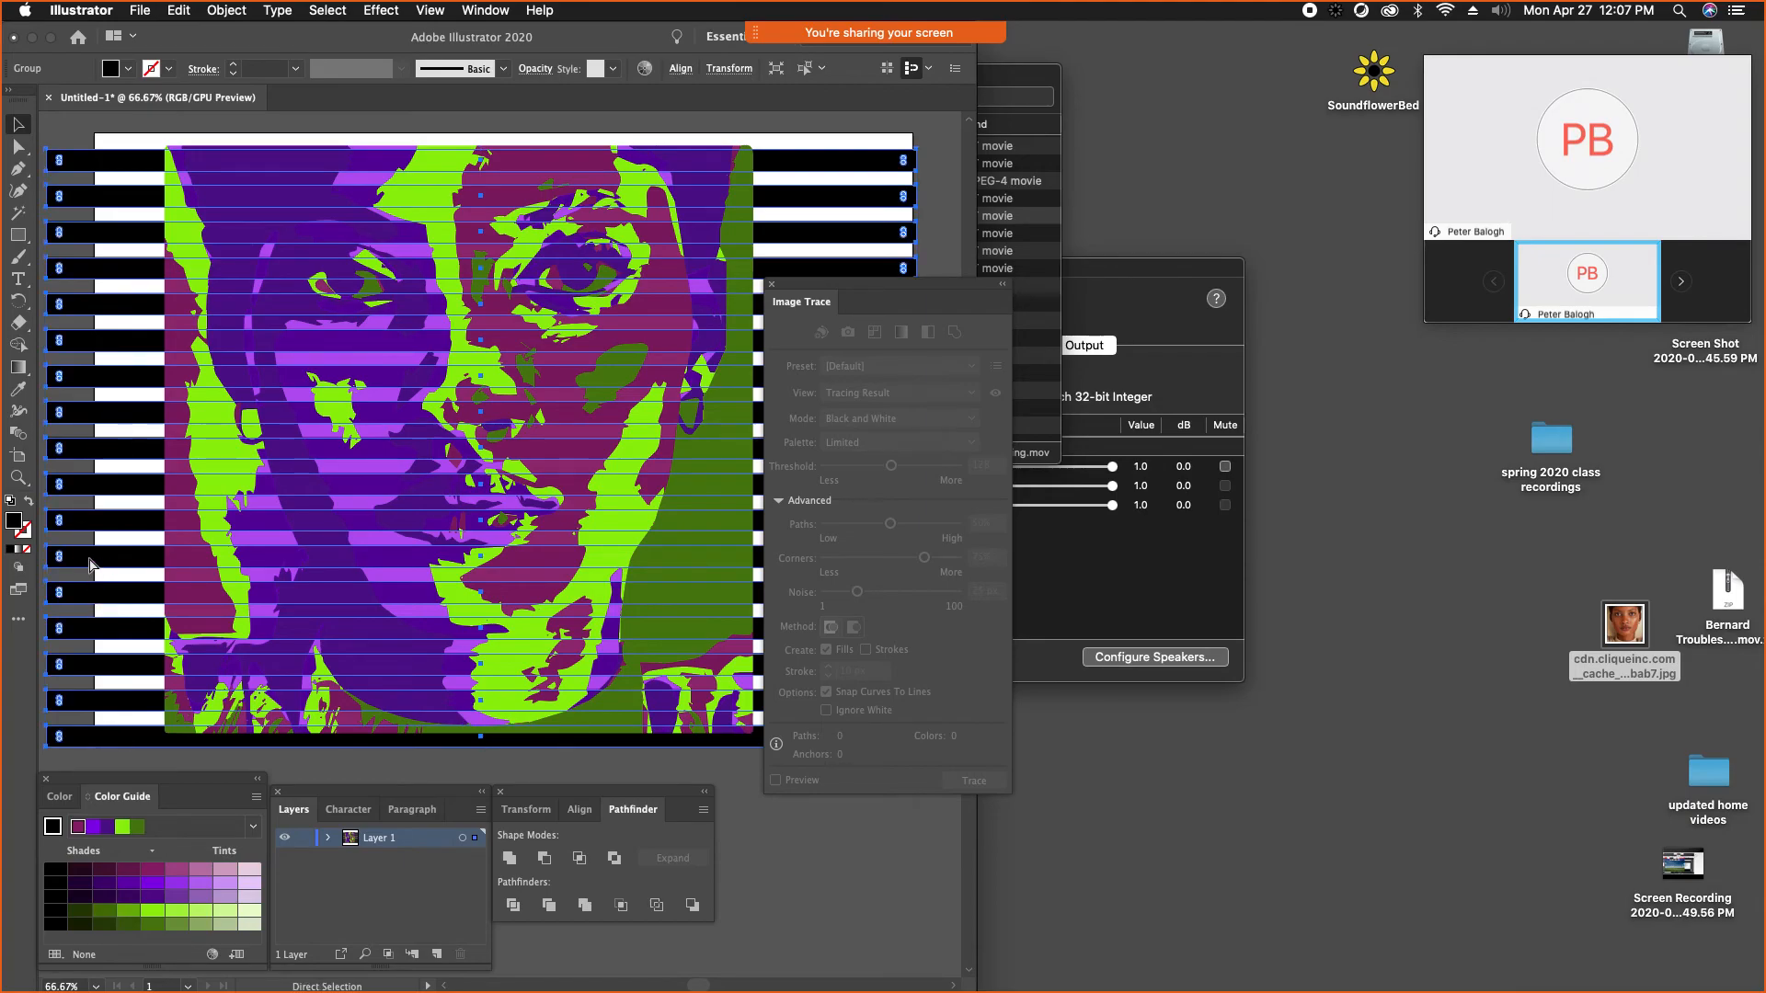
left_click(178, 10)
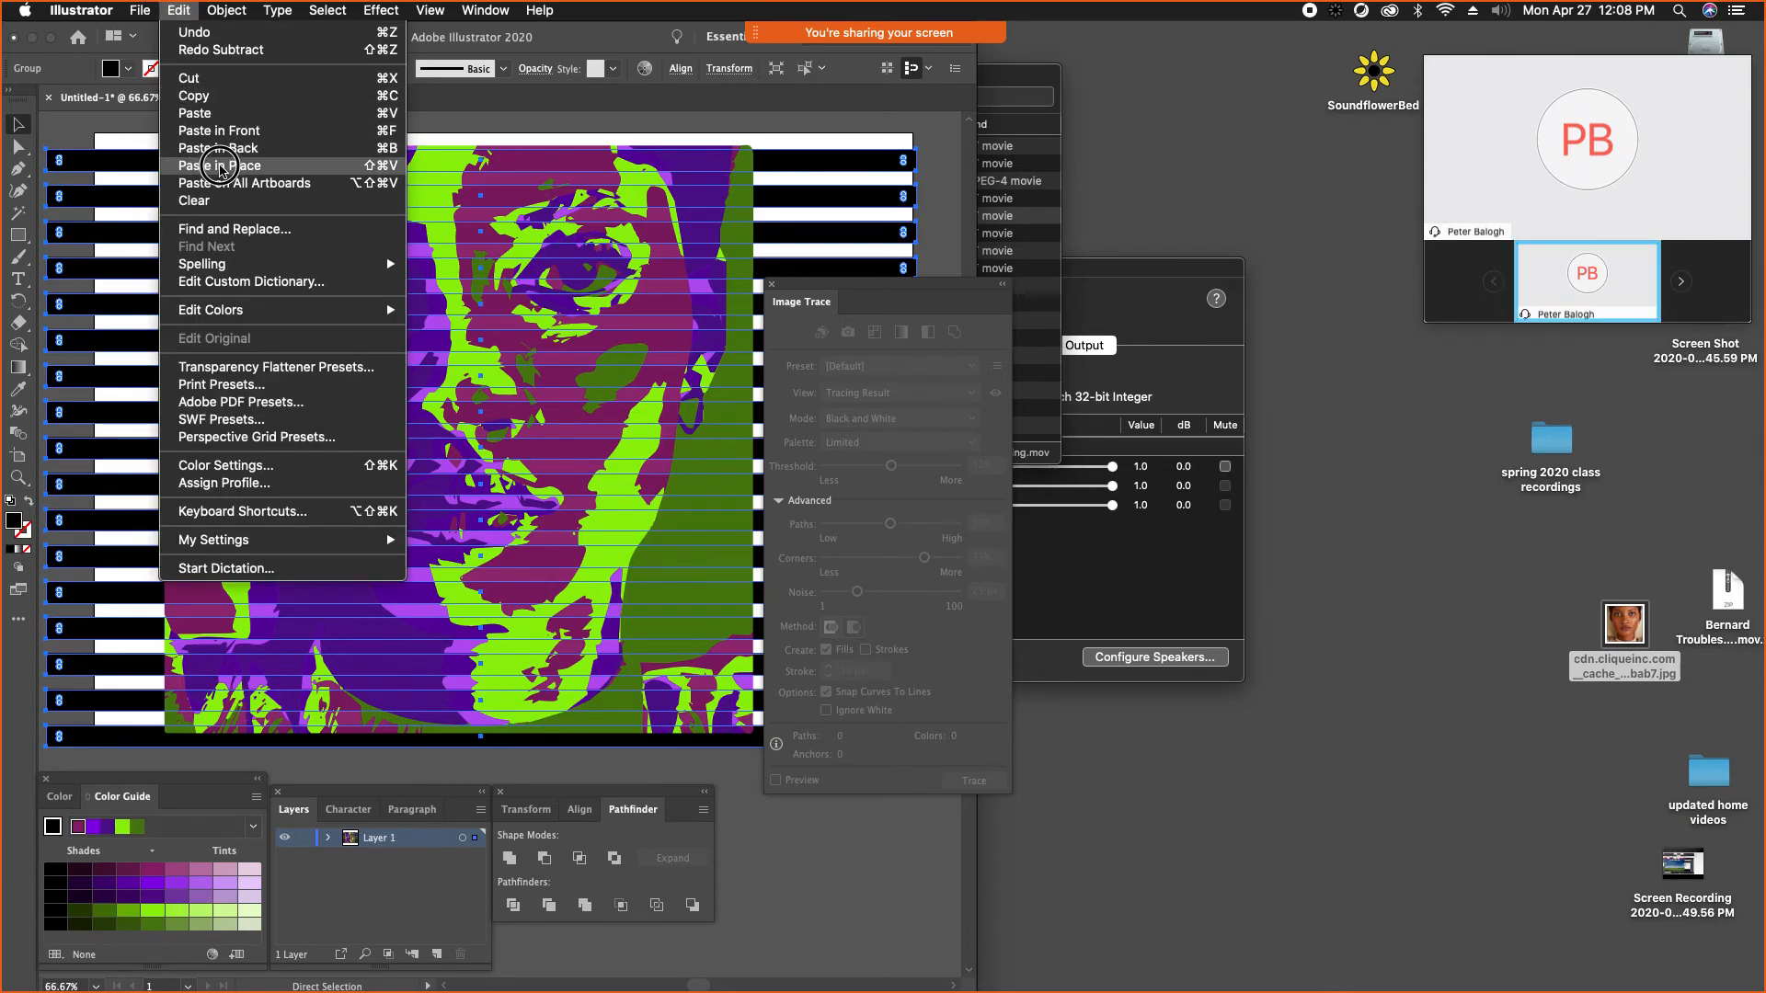
left_click(218, 182)
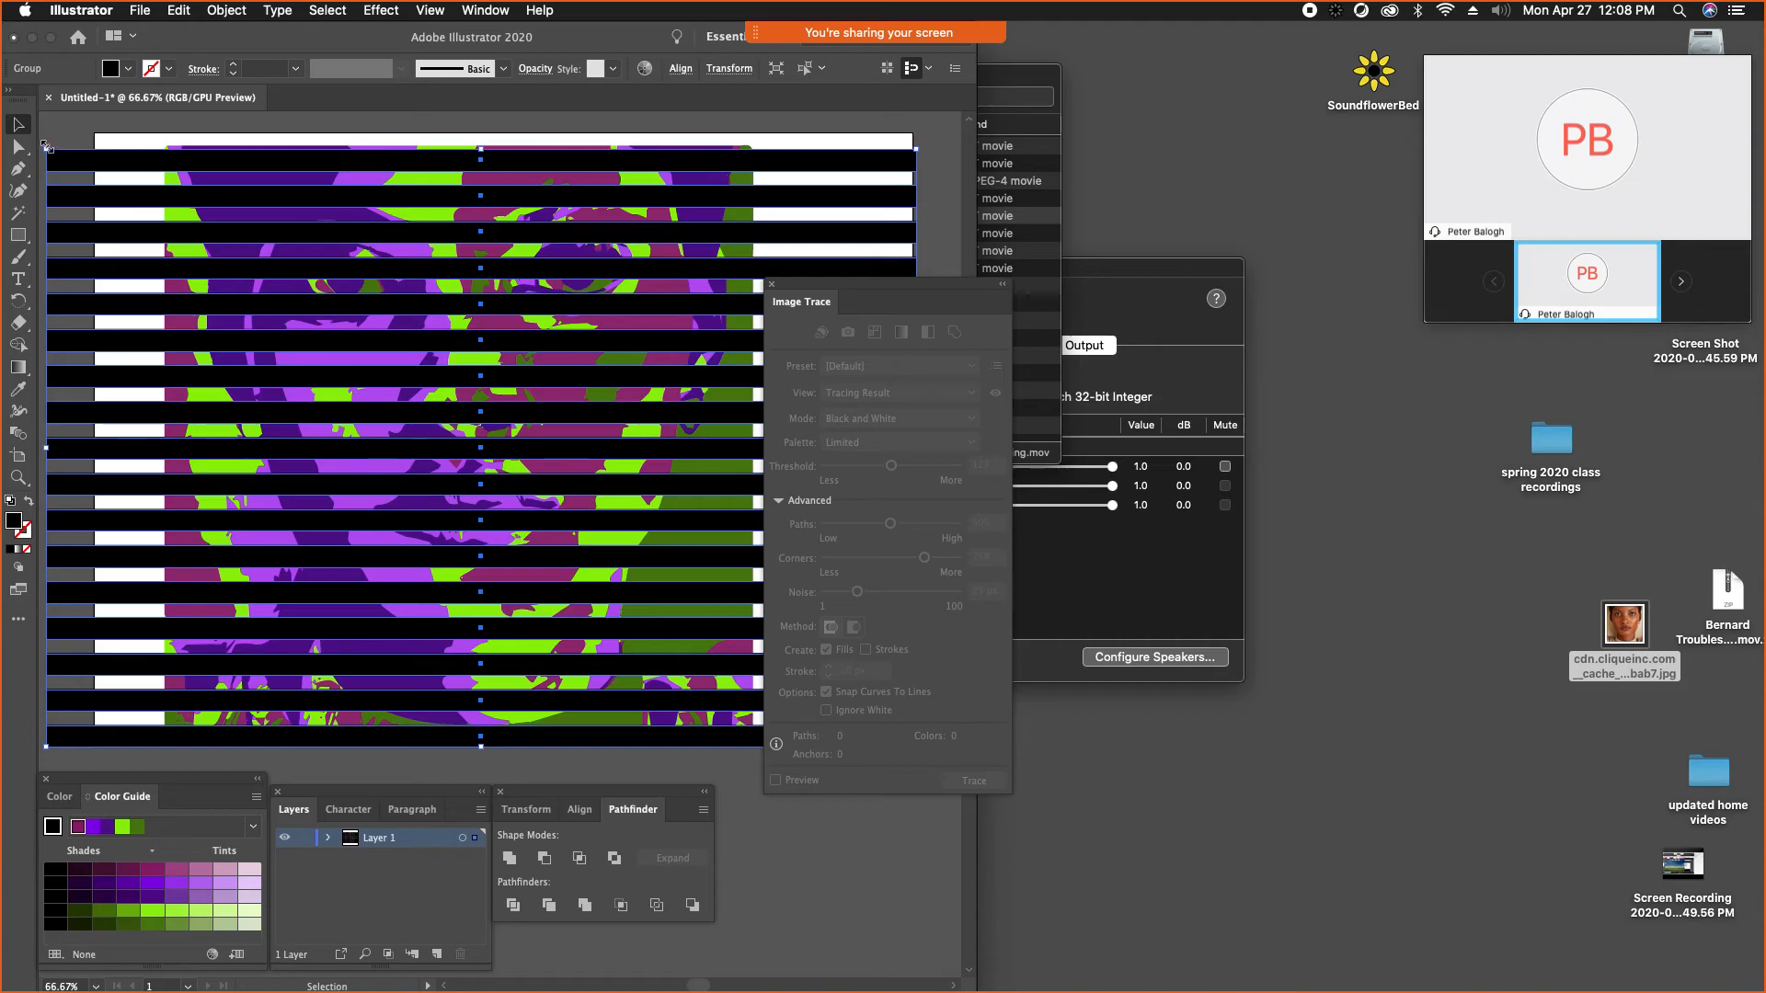
- Rotate the pasted group of bars slightly clockwise across the portrait and open its brush definition list
left_click_drag(44, 140, 58, 219)
key("a")
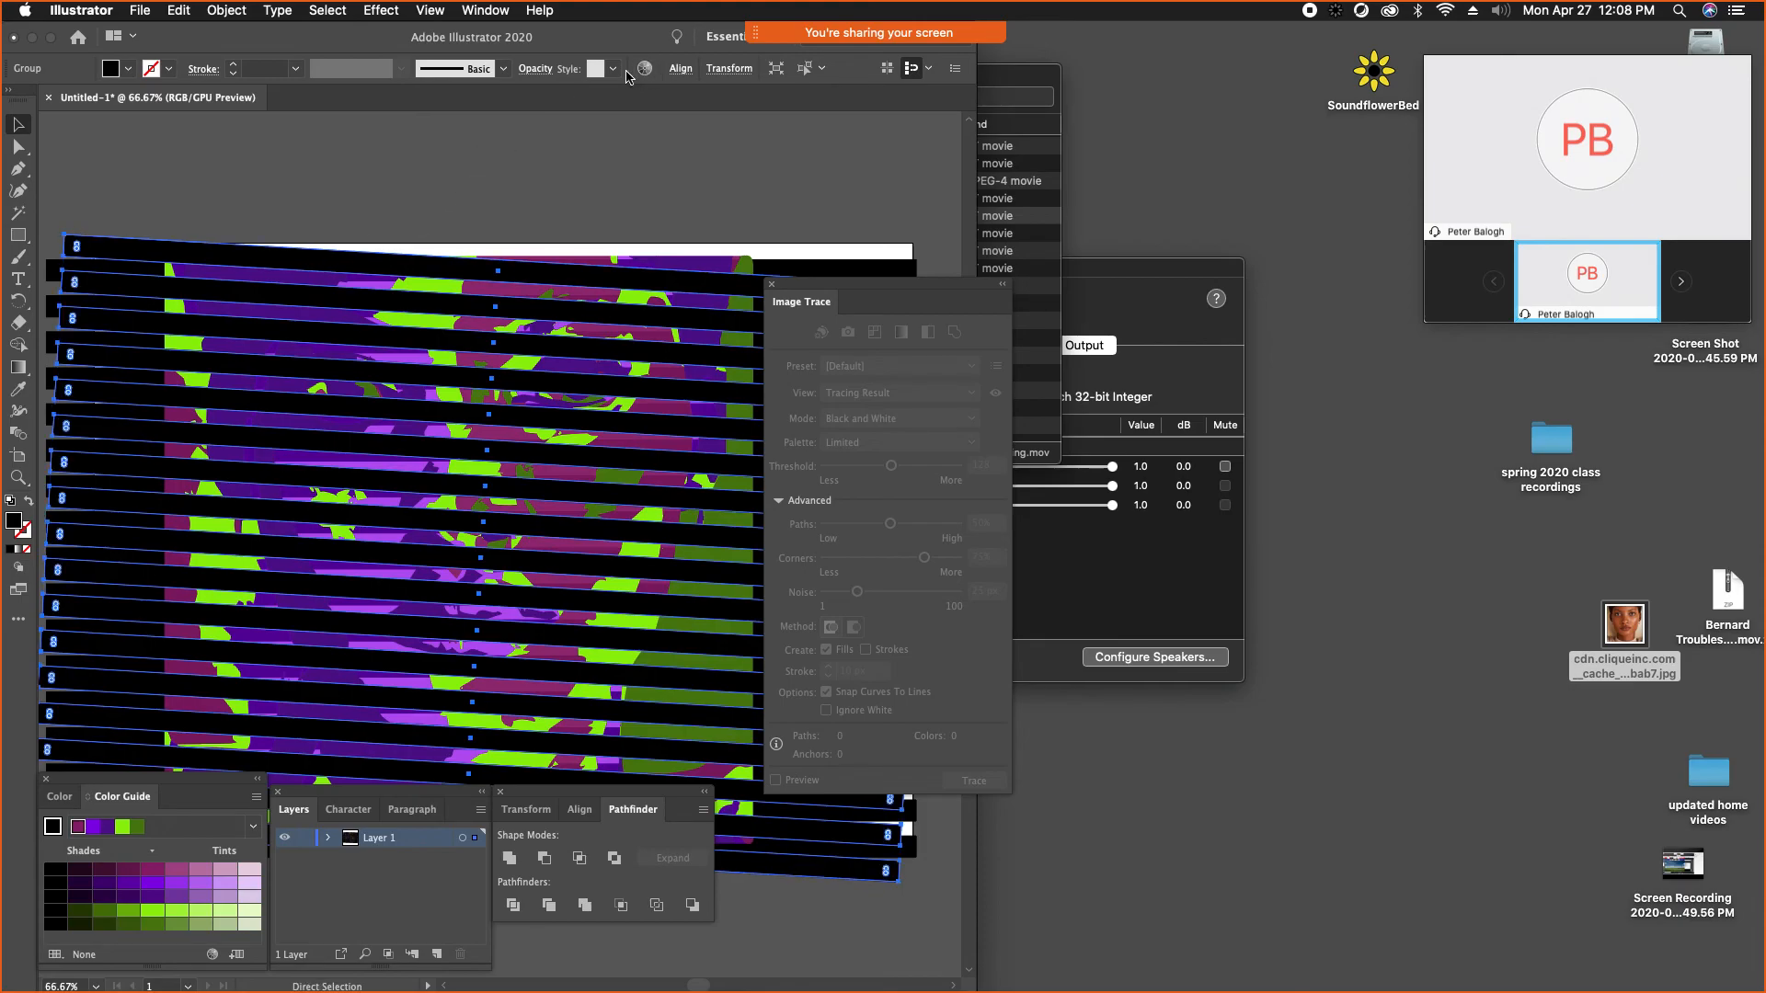
left_click(504, 70)
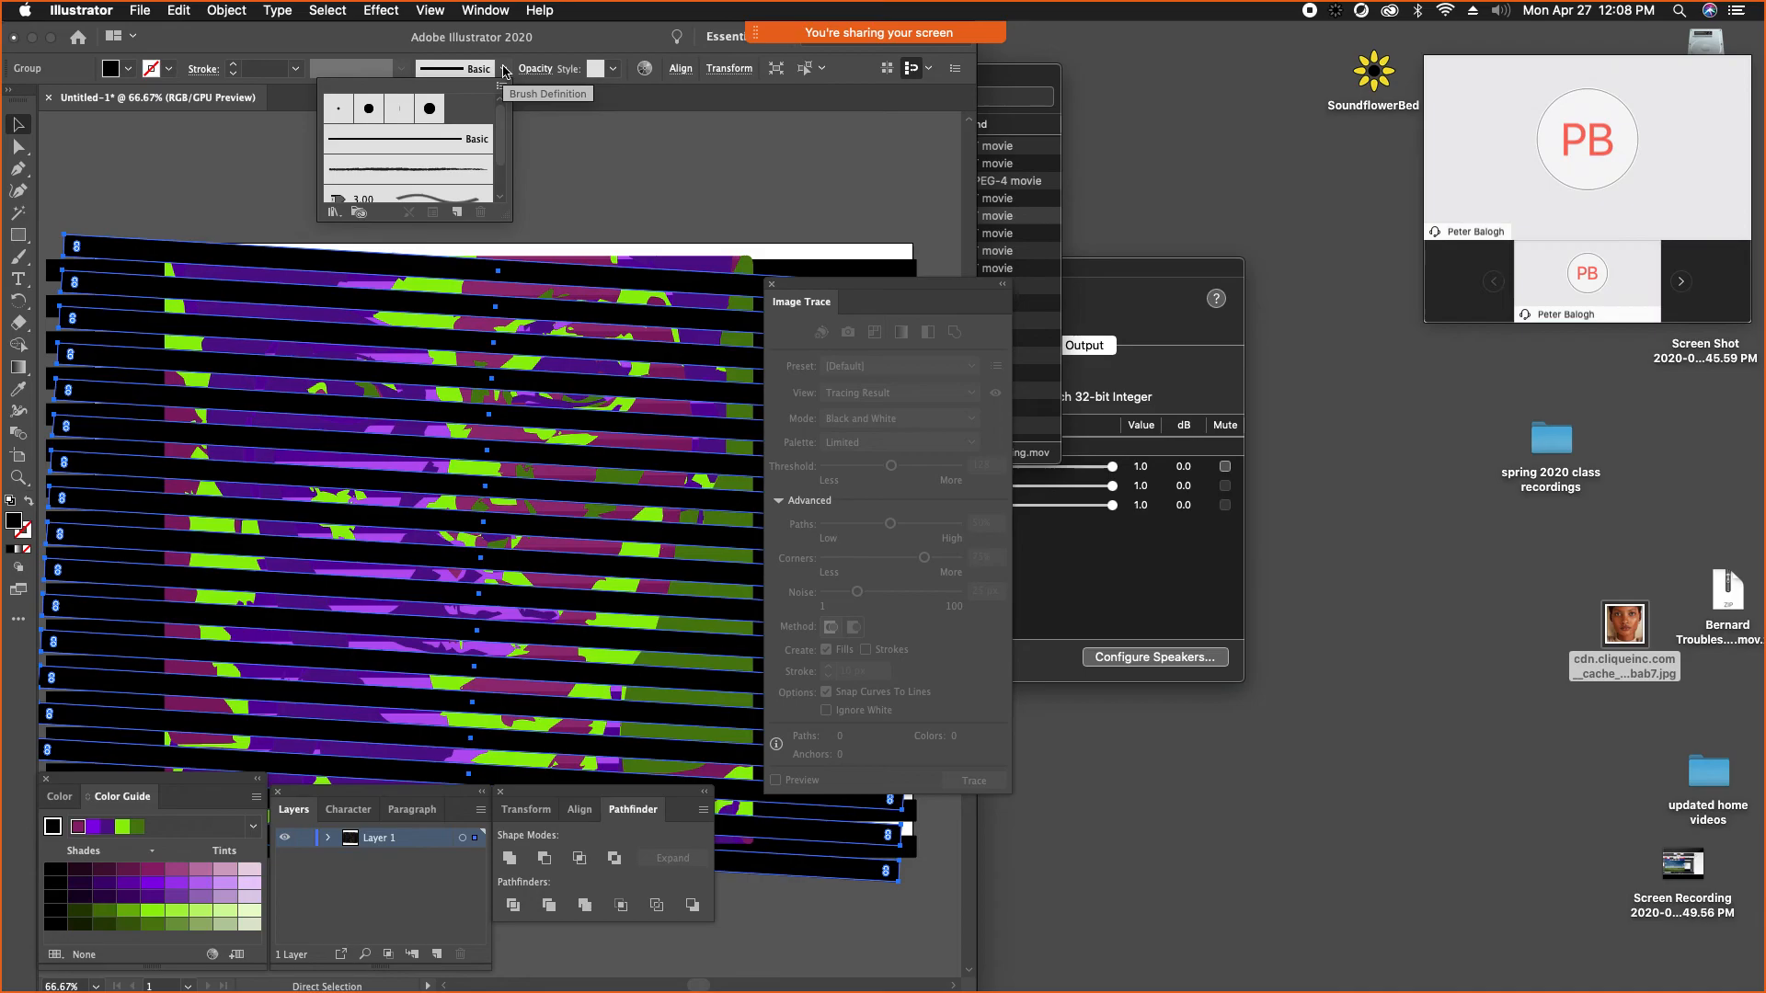